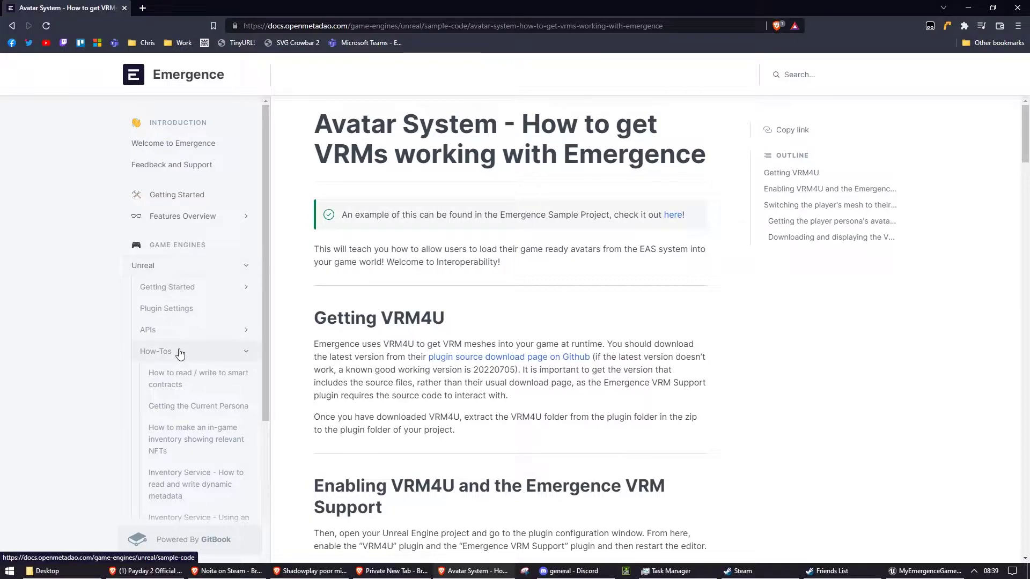
Step: Pull the camera back to the boards, start Play-in-Editor and walk the mannequin forward with W
{"action": "scroll", "coordinate": [180, 354], "scroll_direction": "down", "scroll_amount": 4}
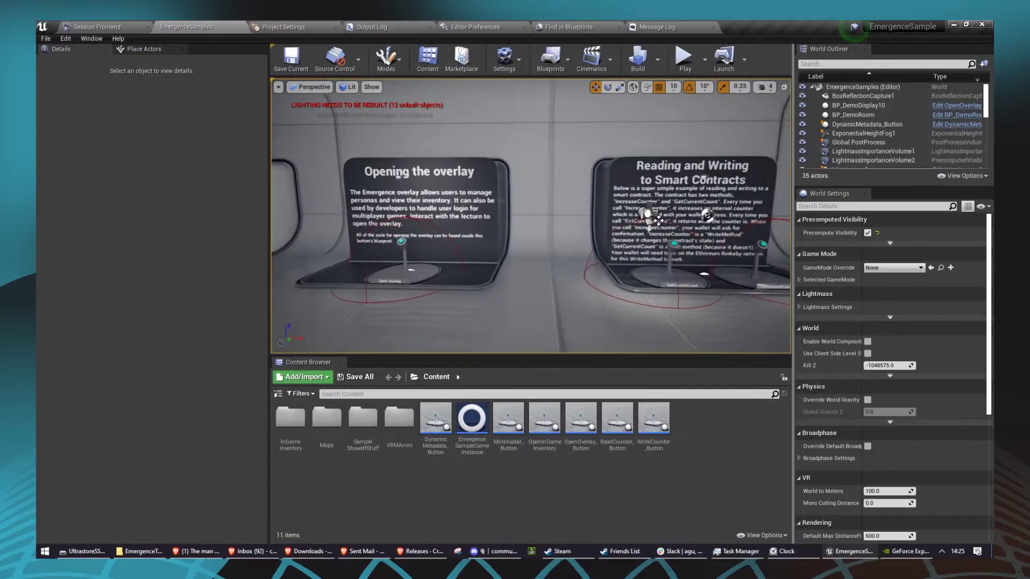
{"action": "right_click_drag", "start_coordinate": [531, 214], "coordinate": [513, 215]}
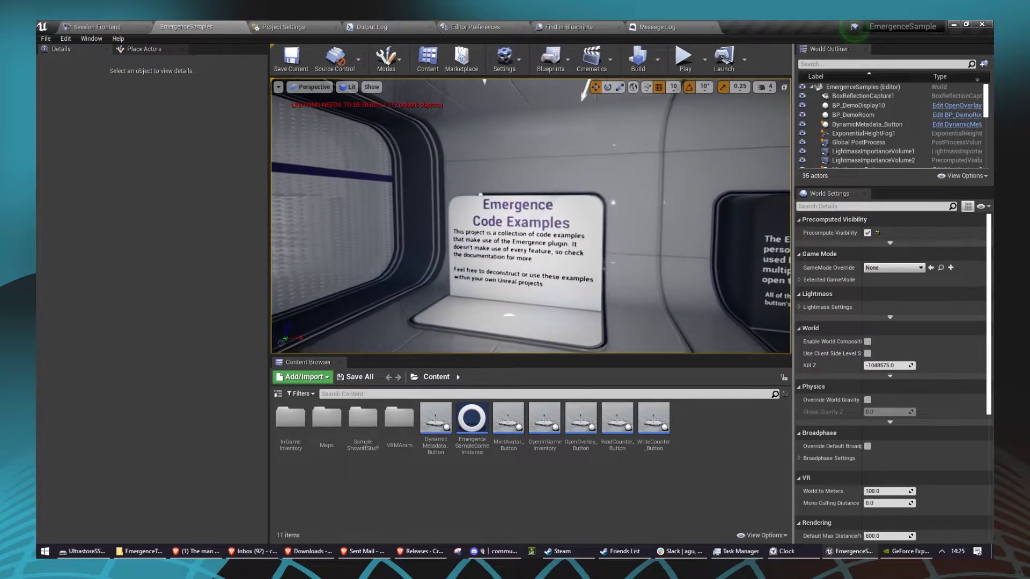
{"action": "left_click", "coordinate": [684, 58]}
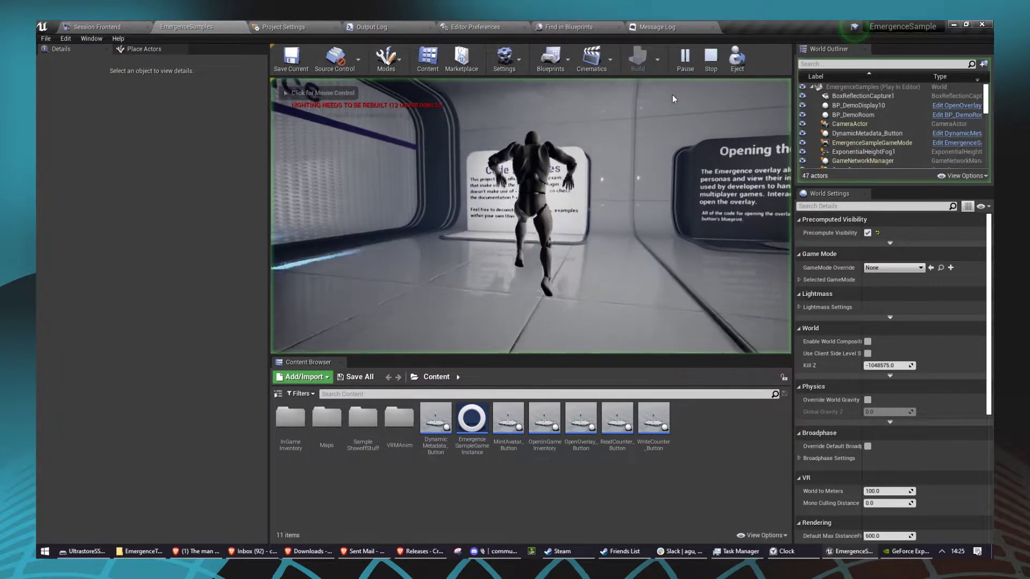
{"action": "left_click", "coordinate": [674, 100]}
{"action": "key", "text": "w"}
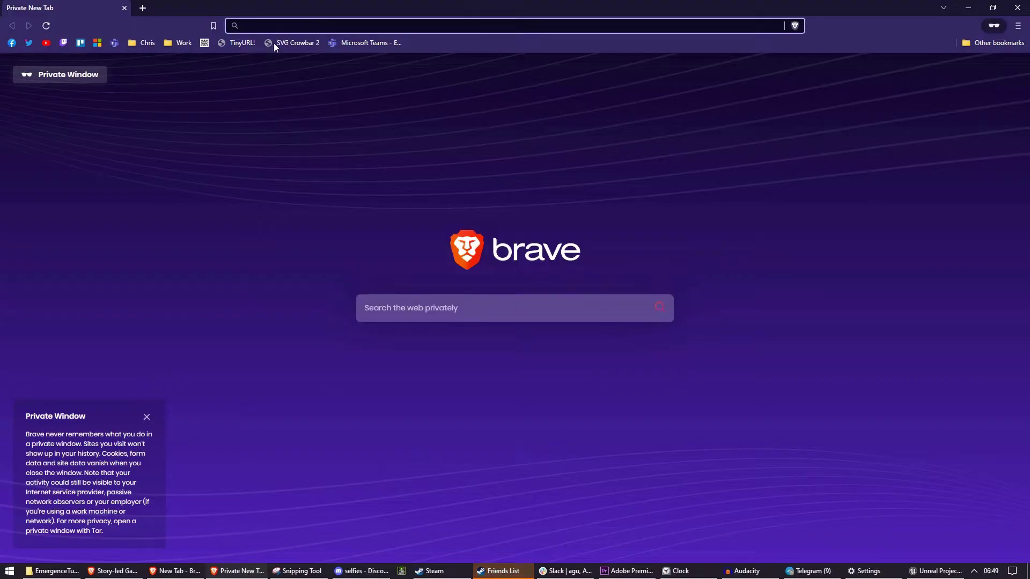
Step: Open the EmergenceSDKUnreal repo from the github.com/cru suggestion and scroll its releases page to the v0.2.0 assets
{"action": "type", "text": "github"}
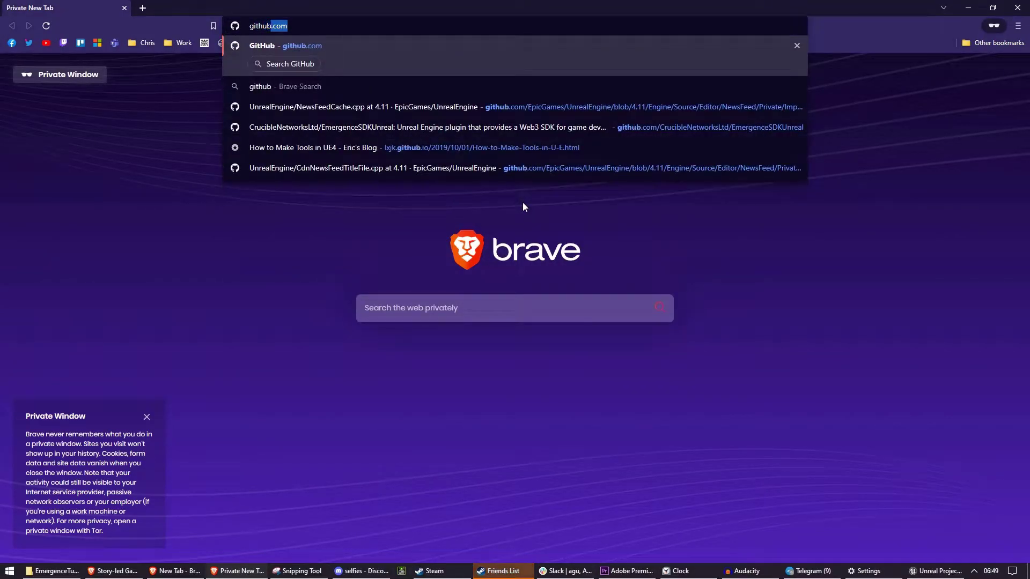
{"action": "type", "text": ".com/"}
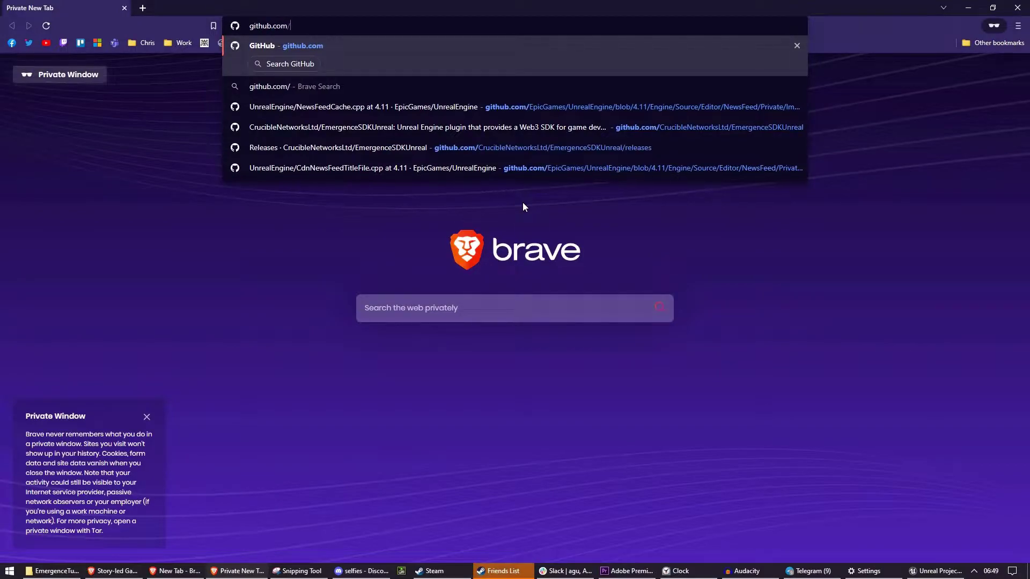
{"action": "type", "text": "cru"}
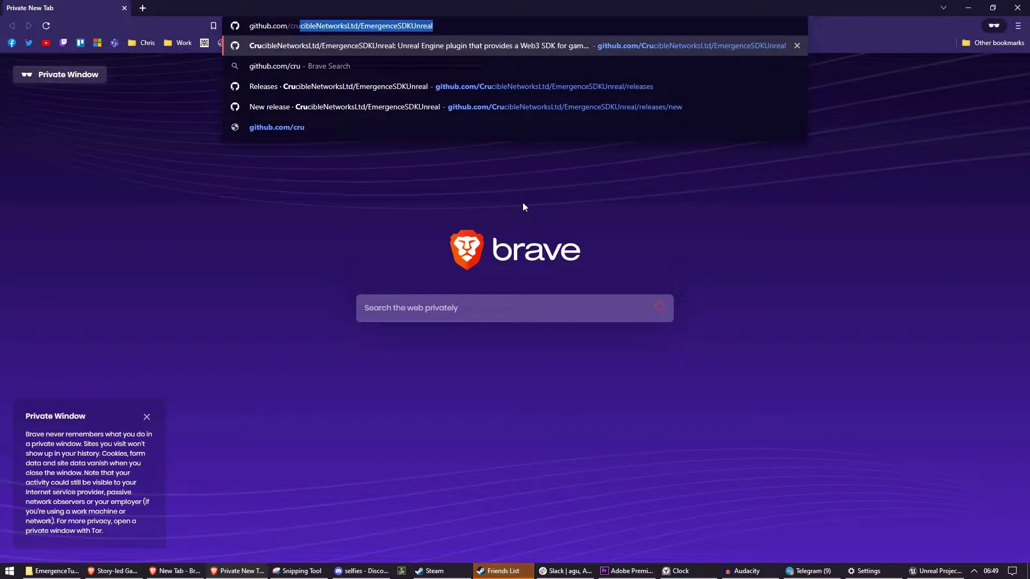
{"action": "key", "text": "Down"}
{"action": "key", "text": "Down"}
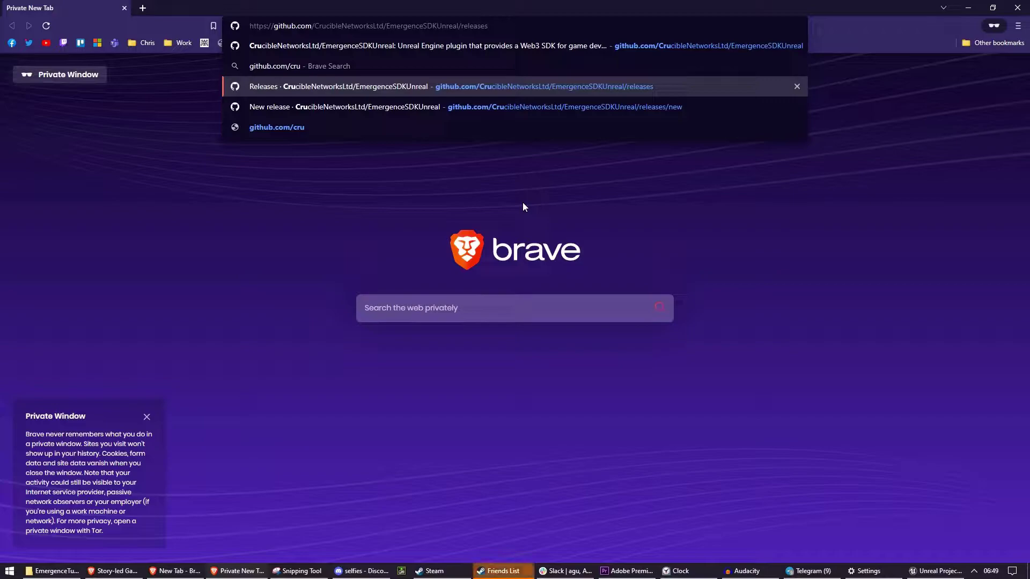
{"action": "key", "text": "Up"}
{"action": "key", "text": "Up"}
{"action": "key", "text": "Return"}
{"action": "left_click", "coordinate": [697, 350]}
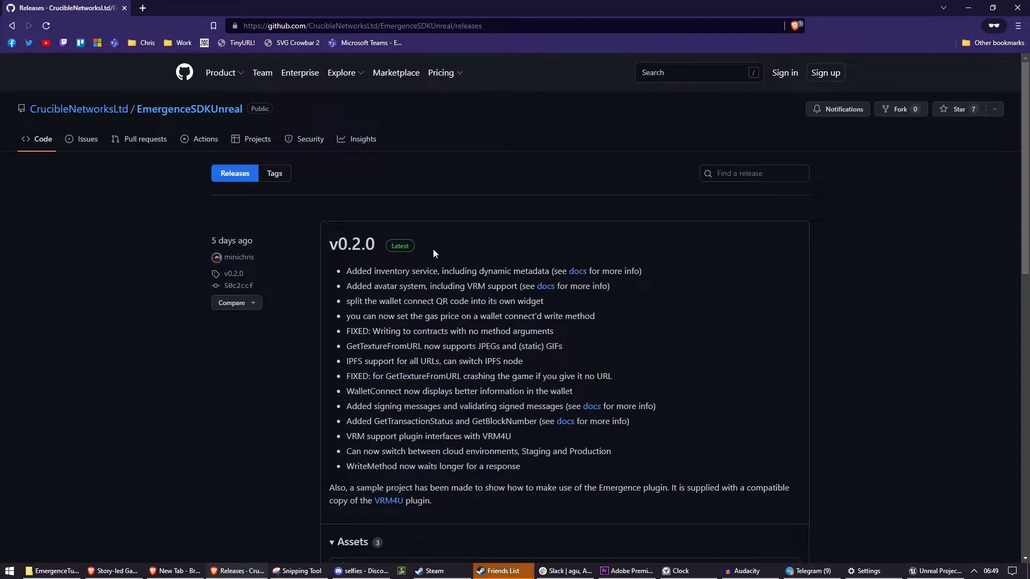
{"action": "scroll", "coordinate": [490, 263], "scroll_direction": "down", "scroll_amount": 1}
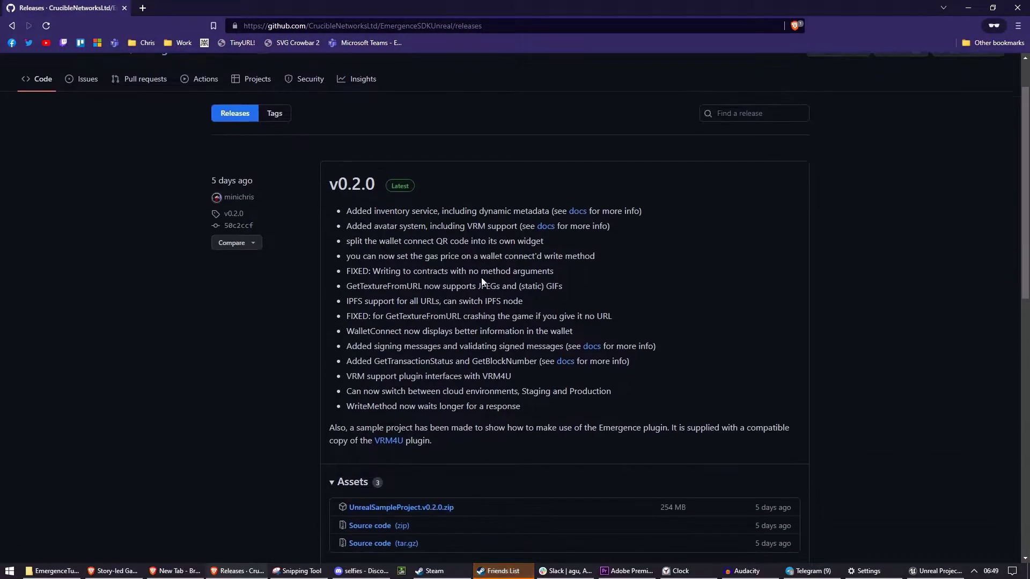
{"action": "scroll", "coordinate": [479, 281], "scroll_direction": "down", "scroll_amount": 3}
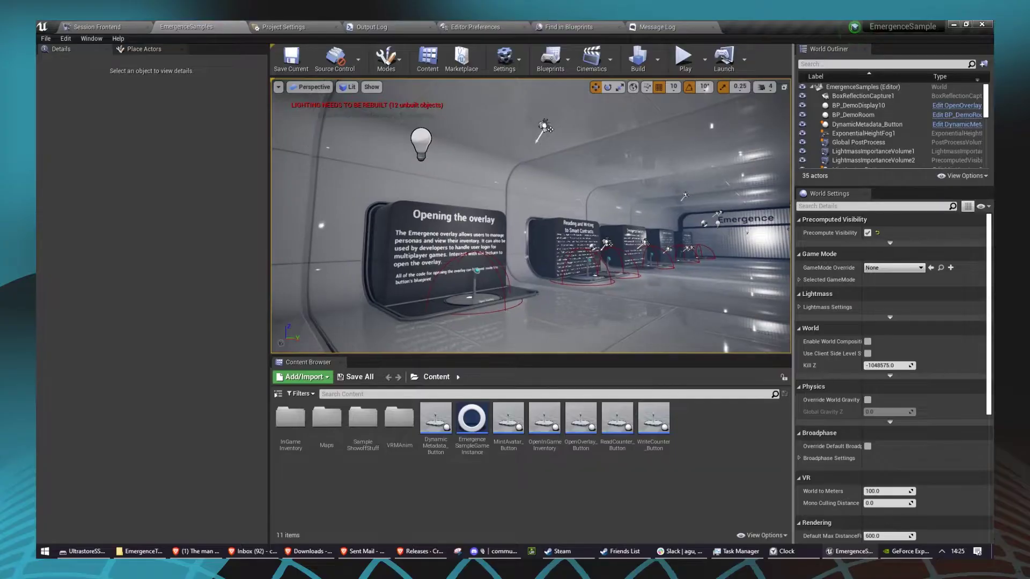
Step: Turn the camera to face the Code Examples sign, start Play-in-Editor and walk the mannequin forward with W
{"action": "key", "text": "Up"}
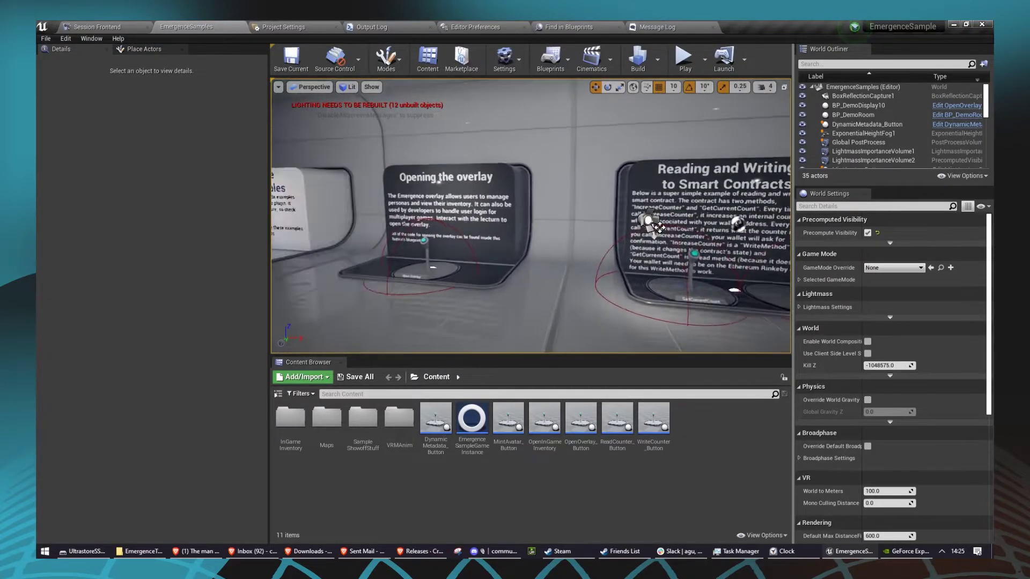
{"action": "key", "text": "Up"}
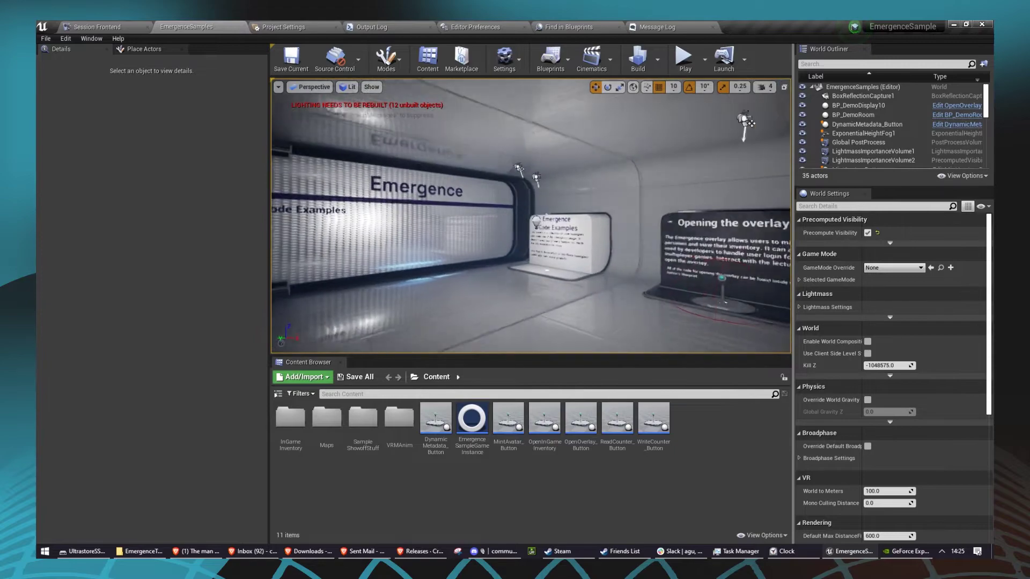
{"action": "right_click_drag", "start_coordinate": [701, 105], "coordinate": [701, 106]}
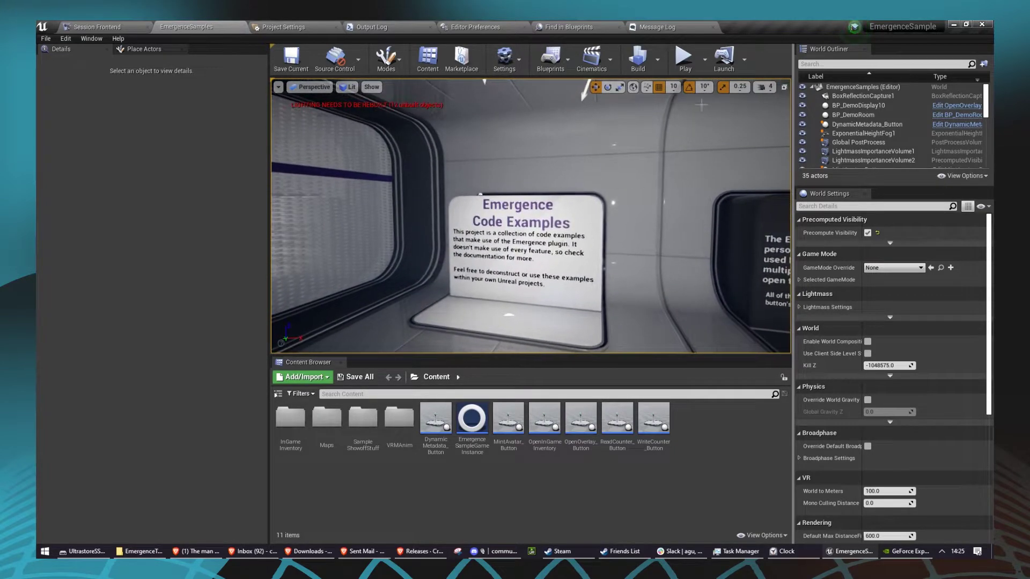
{"action": "left_click", "coordinate": [684, 59]}
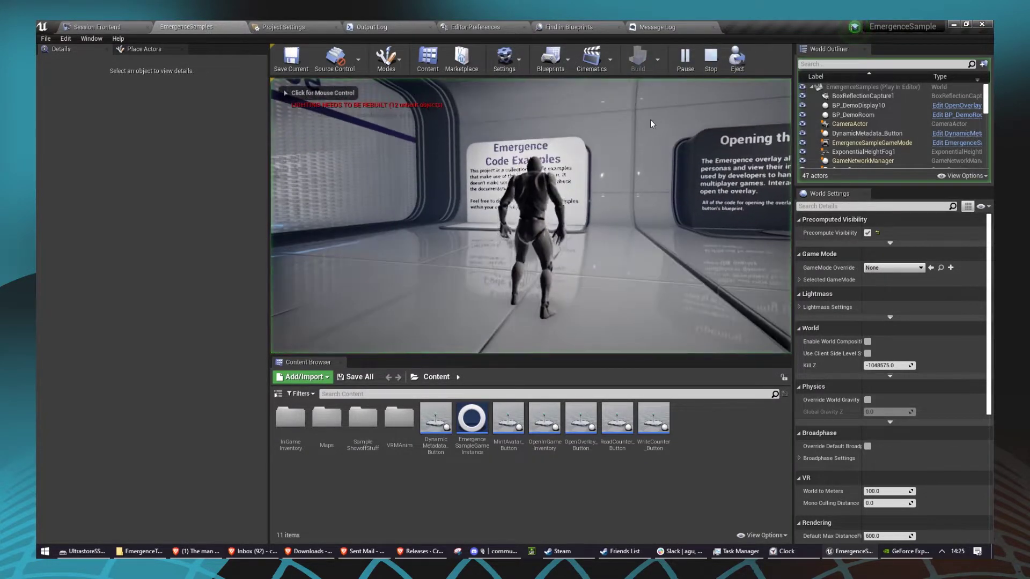
{"action": "left_click", "coordinate": [652, 124]}
{"action": "key", "text": "w"}
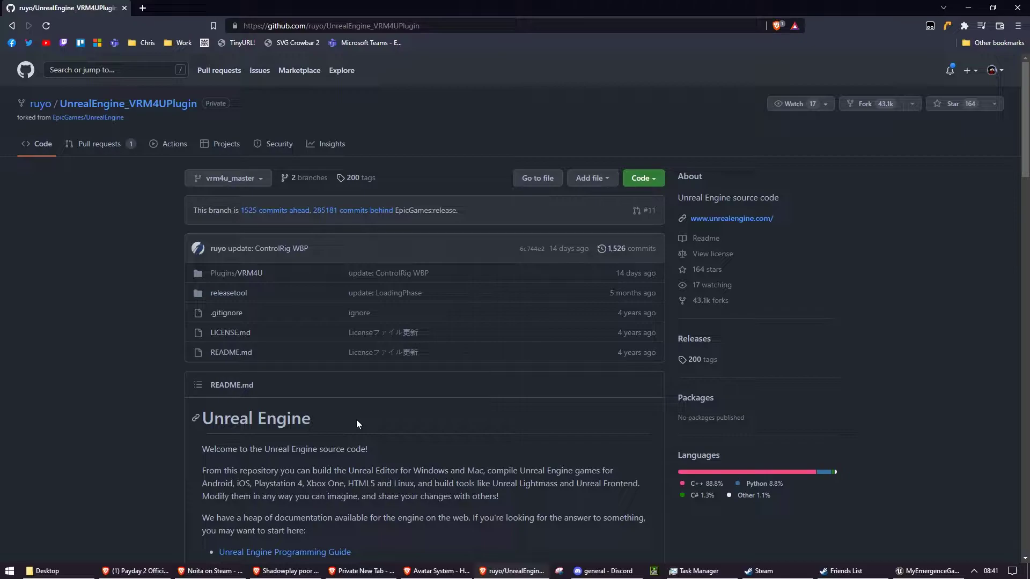
Step: Download the 20220809 tag zip of UnrealEngine_VRM4UPlugin from its tags list and save it to Downloads
{"action": "left_click", "coordinate": [695, 364]}
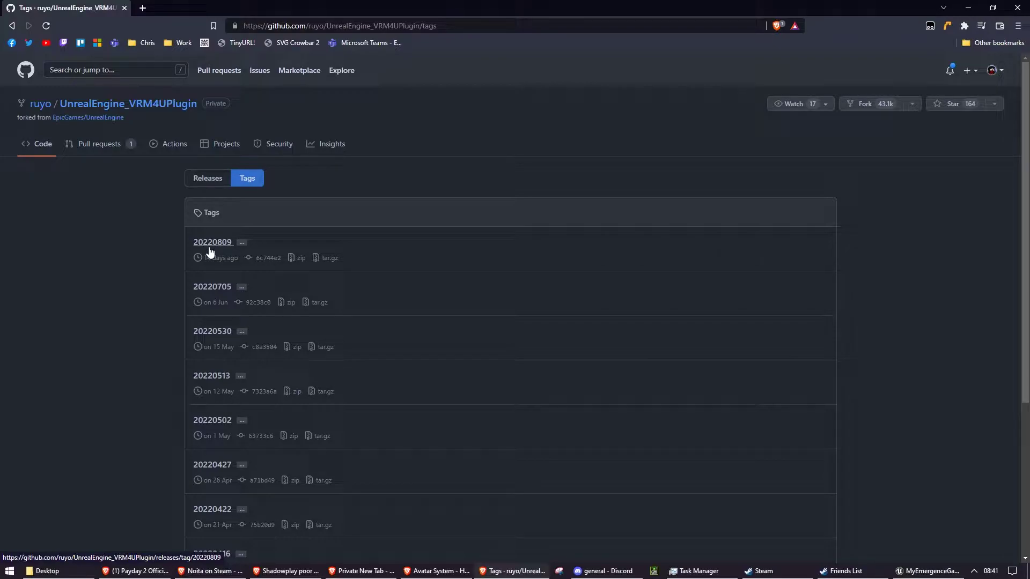
{"action": "left_click", "coordinate": [300, 260]}
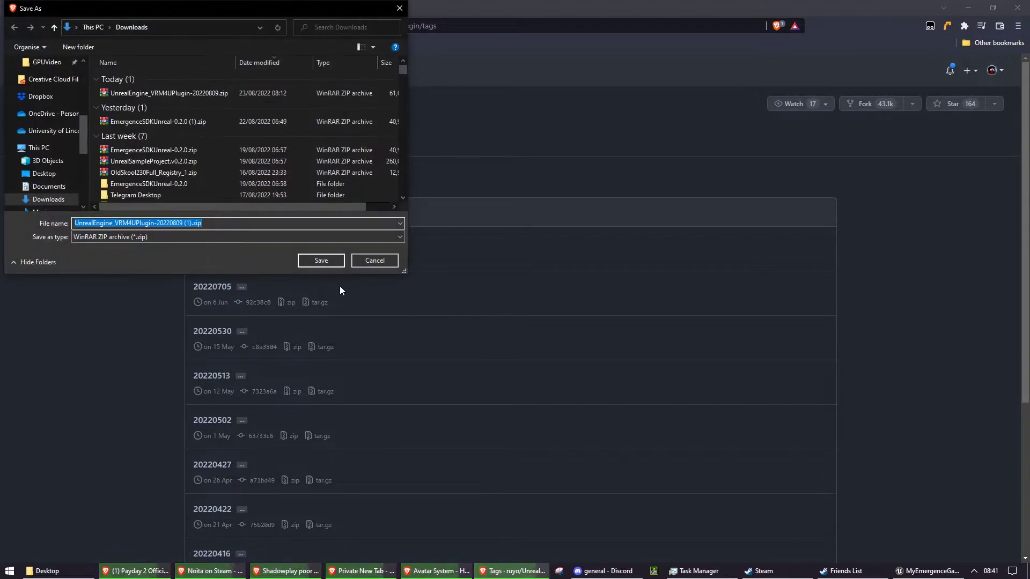
{"action": "left_click", "coordinate": [322, 261]}
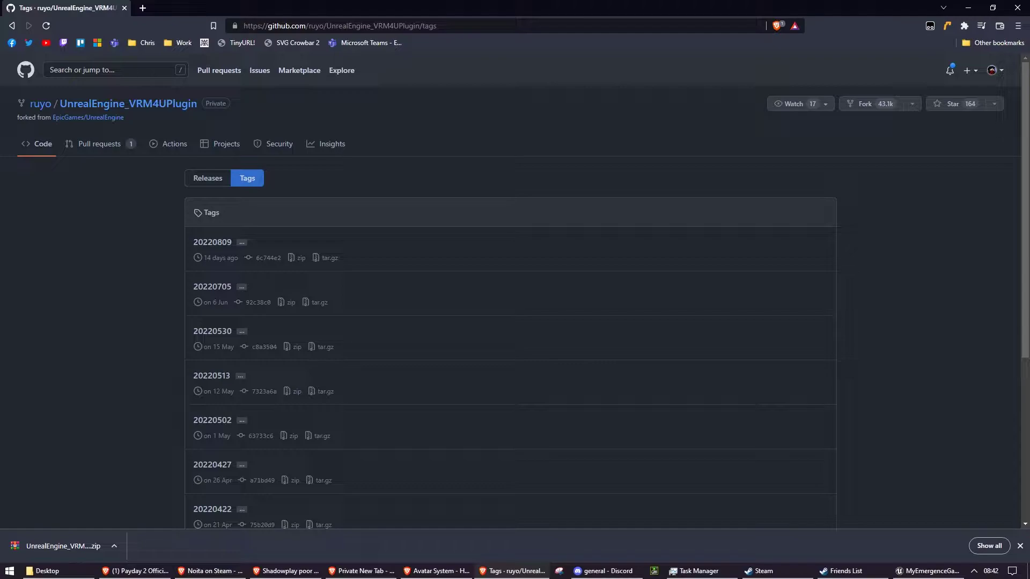
Step: Open the downloaded VRM4U plugin zip and resize the project folder window beside it
{"action": "left_click", "coordinate": [72, 549]}
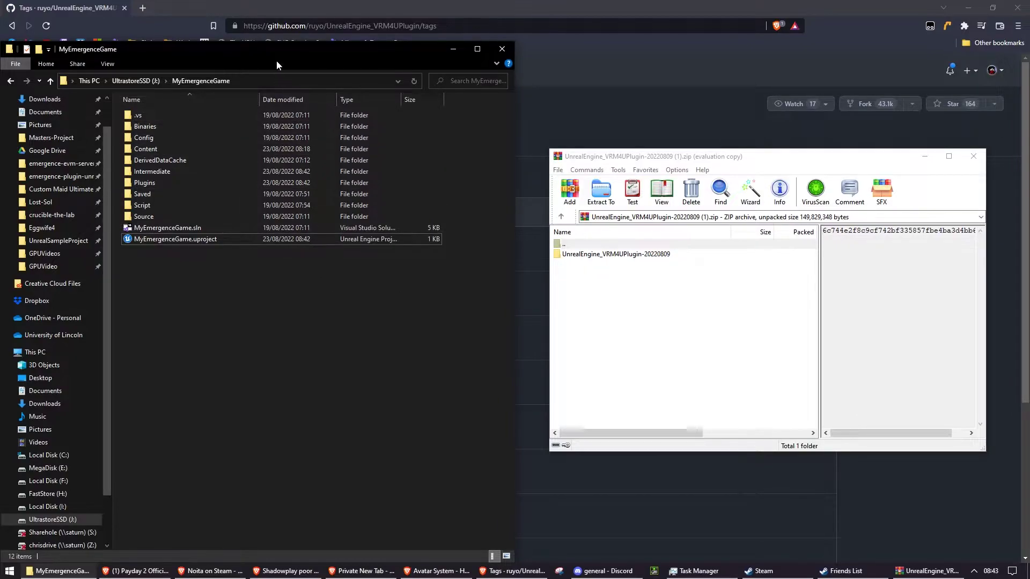
{"action": "left_click_drag", "start_coordinate": [277, 62], "coordinate": [294, 53]}
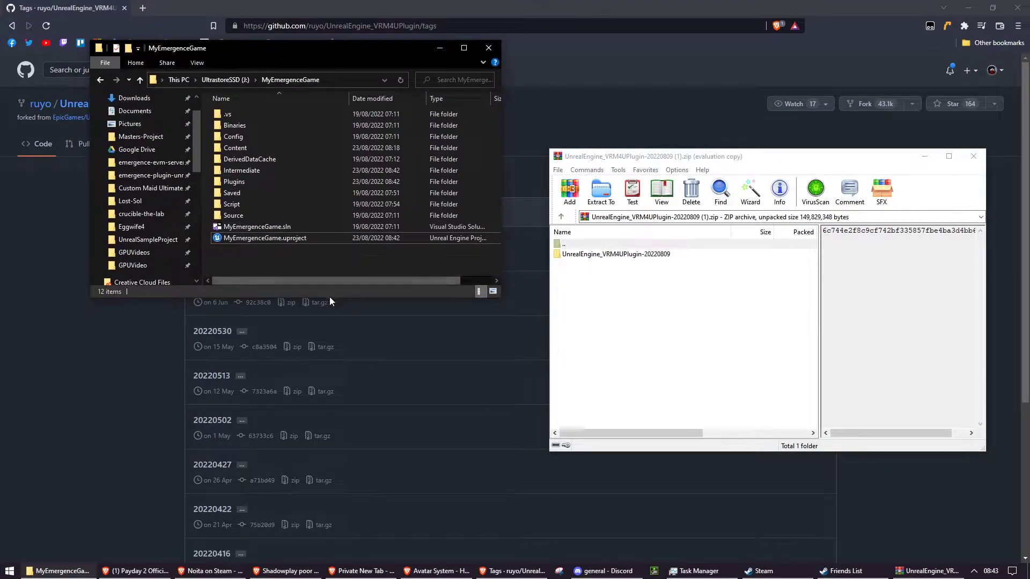
{"action": "left_click_drag", "start_coordinate": [330, 297], "coordinate": [345, 511]}
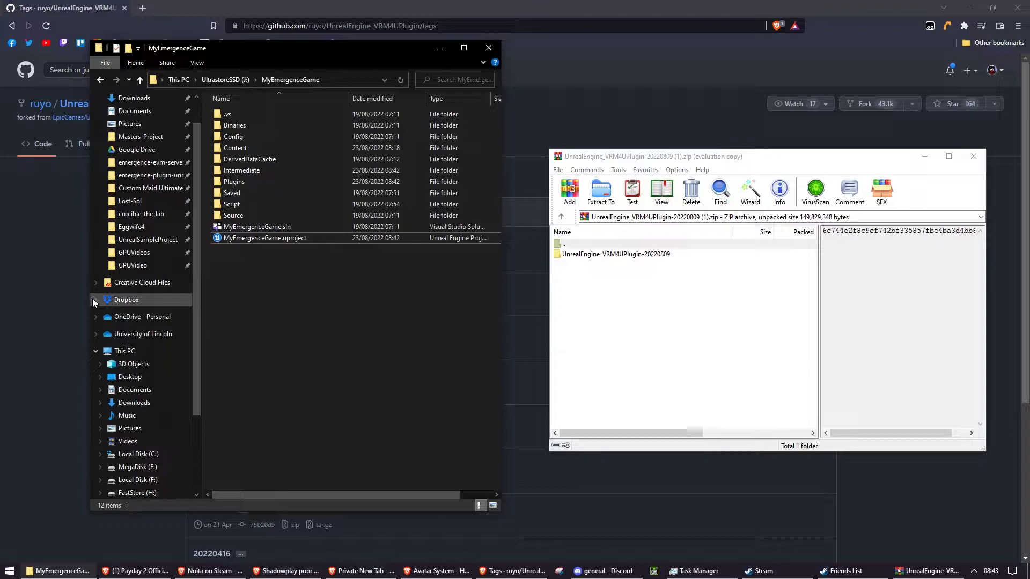
{"action": "left_click_drag", "start_coordinate": [90, 300], "coordinate": [22, 300]}
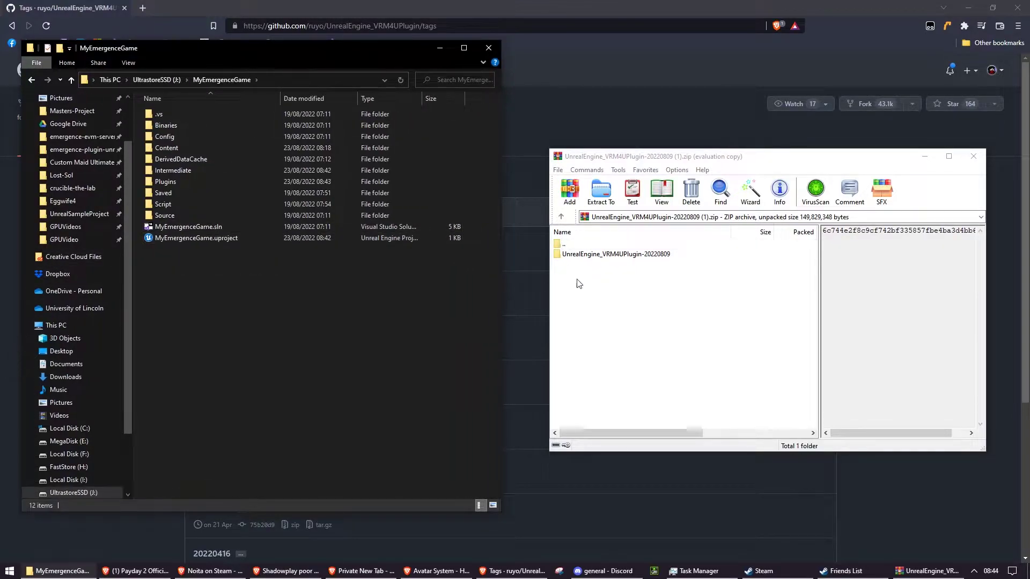
Step: Copy the archive's VRM4U folder into MyEmergenceGame's Plugins folder, then close WinRAR and return to the project root
{"action": "double_click", "coordinate": [582, 255]}
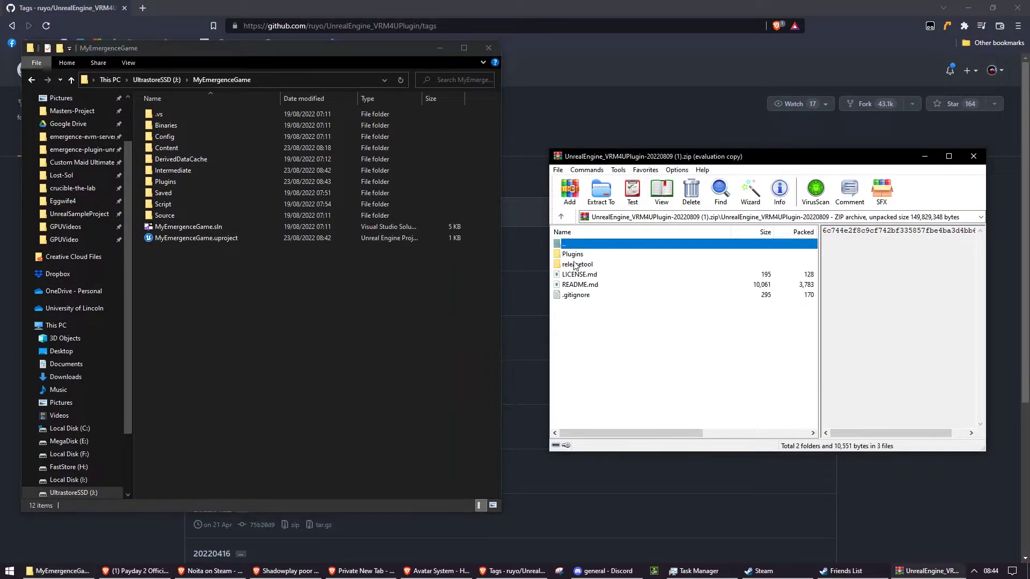
{"action": "double_click", "coordinate": [572, 255]}
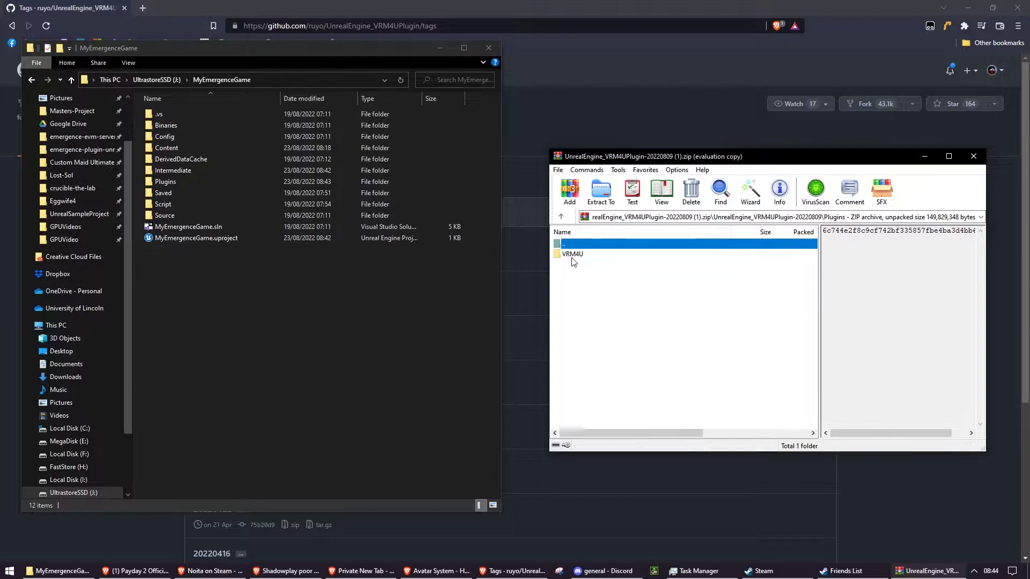
{"action": "left_click", "coordinate": [574, 258]}
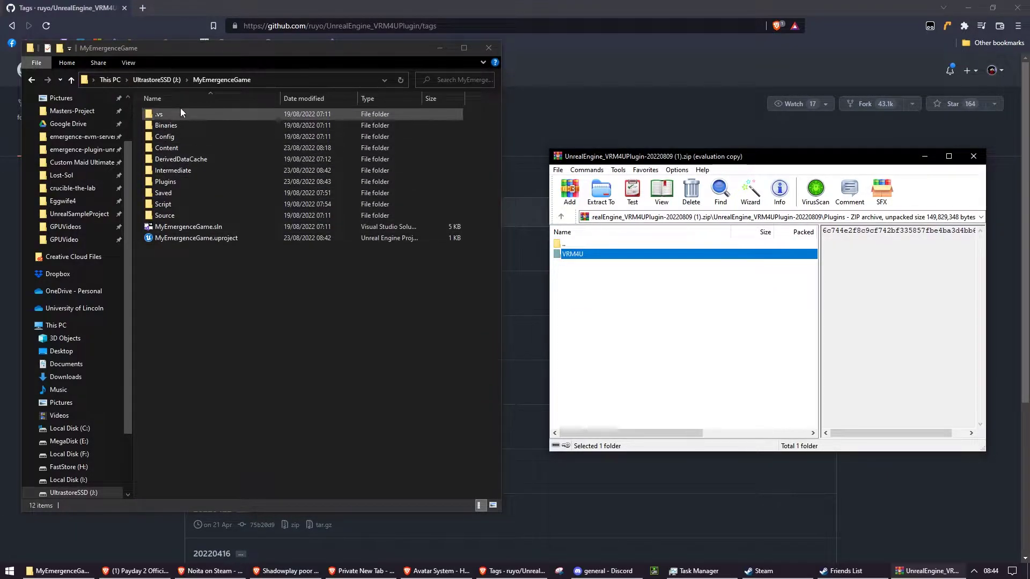
{"action": "double_click", "coordinate": [175, 182]}
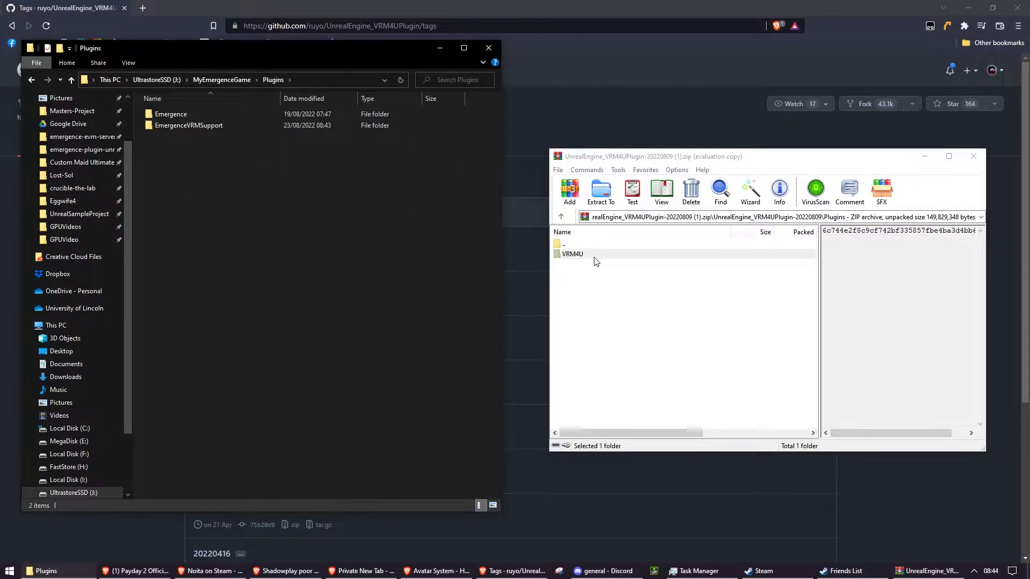
{"action": "left_click_drag", "start_coordinate": [573, 255], "coordinate": [276, 194]}
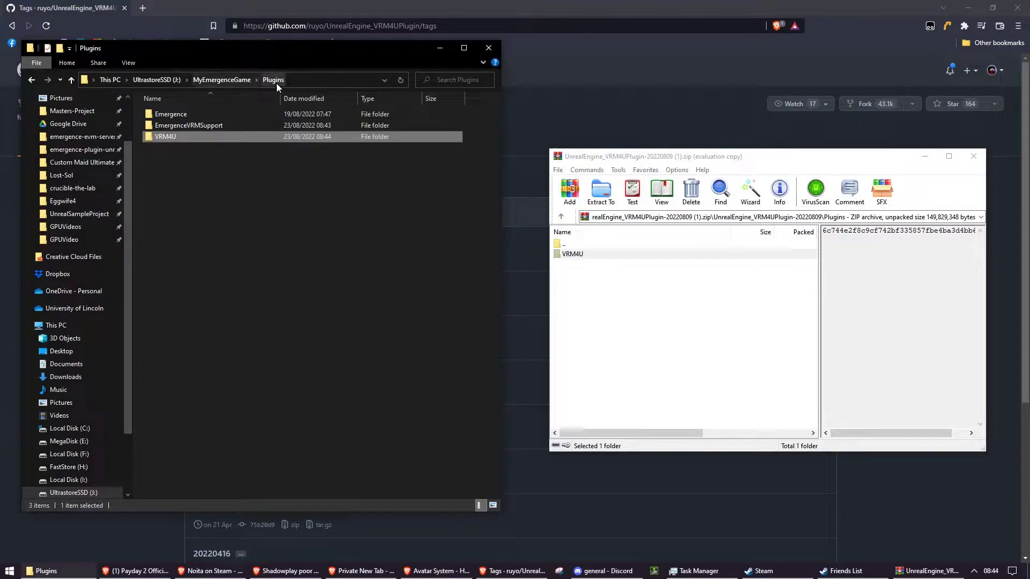
{"action": "left_click", "coordinate": [969, 155]}
{"action": "left_click", "coordinate": [211, 79]}
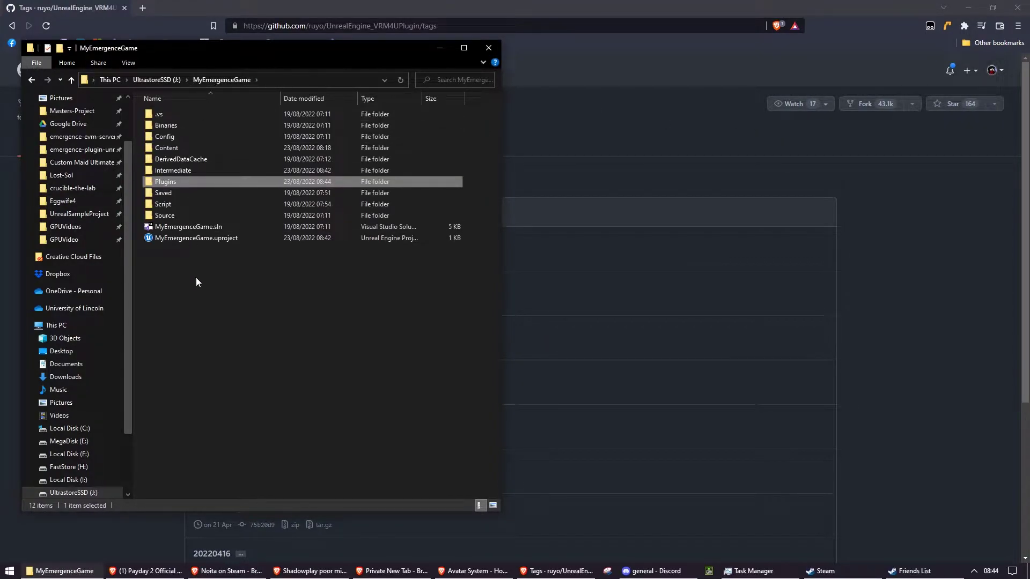
Step: Open the MyEmergenceGame project and filter the Plugins list by 'VRM'
{"action": "left_click", "coordinate": [211, 239]}
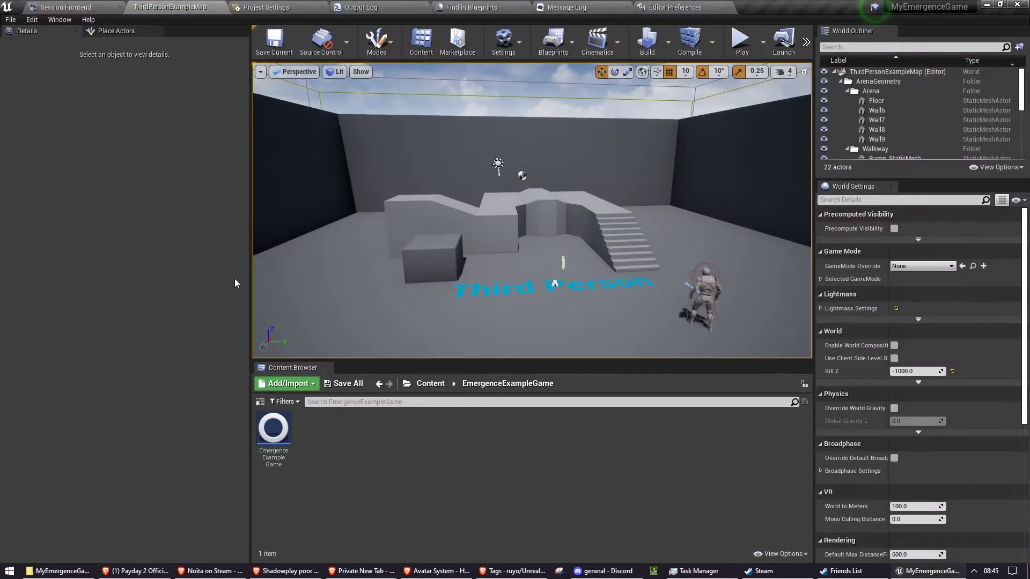
{"action": "left_click", "coordinate": [31, 20]}
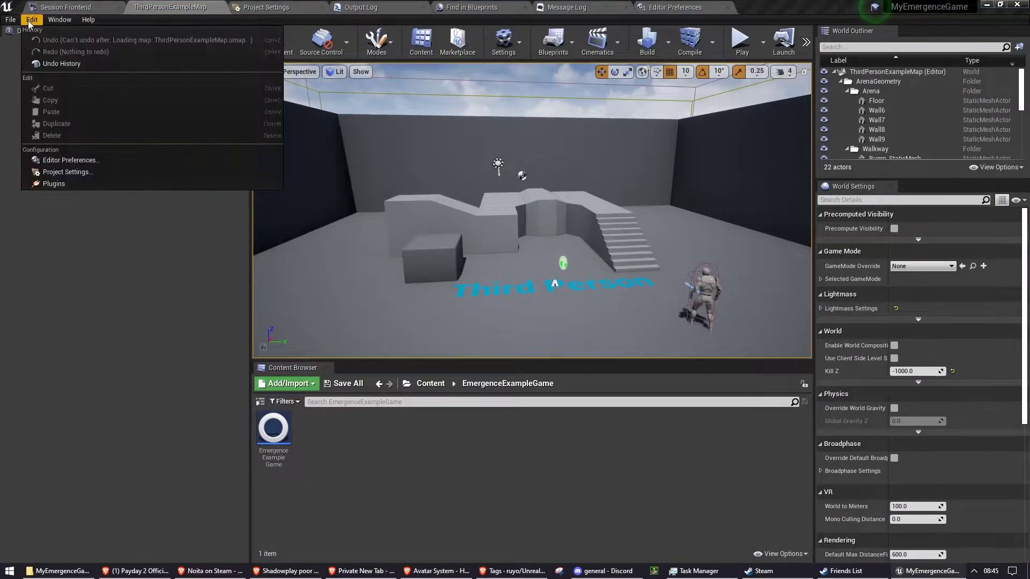
{"action": "left_click", "coordinate": [80, 184]}
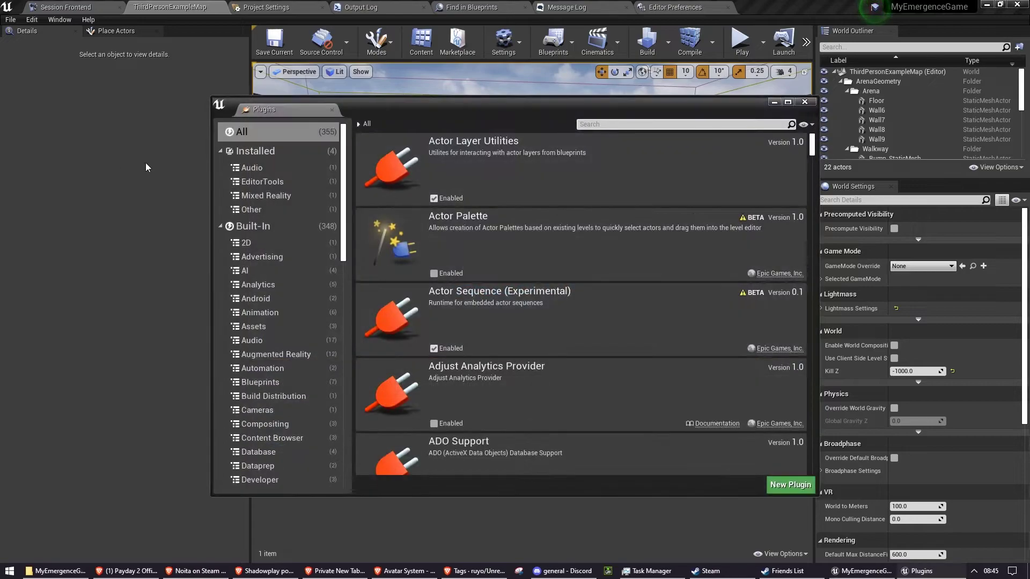
{"action": "left_click", "coordinate": [606, 125]}
{"action": "type", "text": "VRM"}
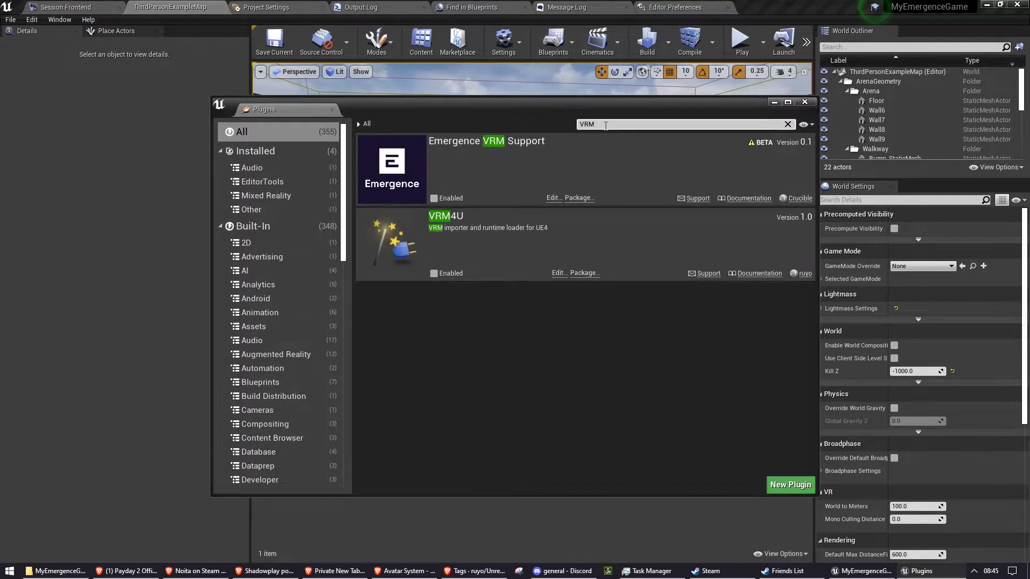
Step: Enable Emergence VRM Support and VRM4U, accept the beta warning, and restart the editor
{"action": "left_click", "coordinate": [434, 198]}
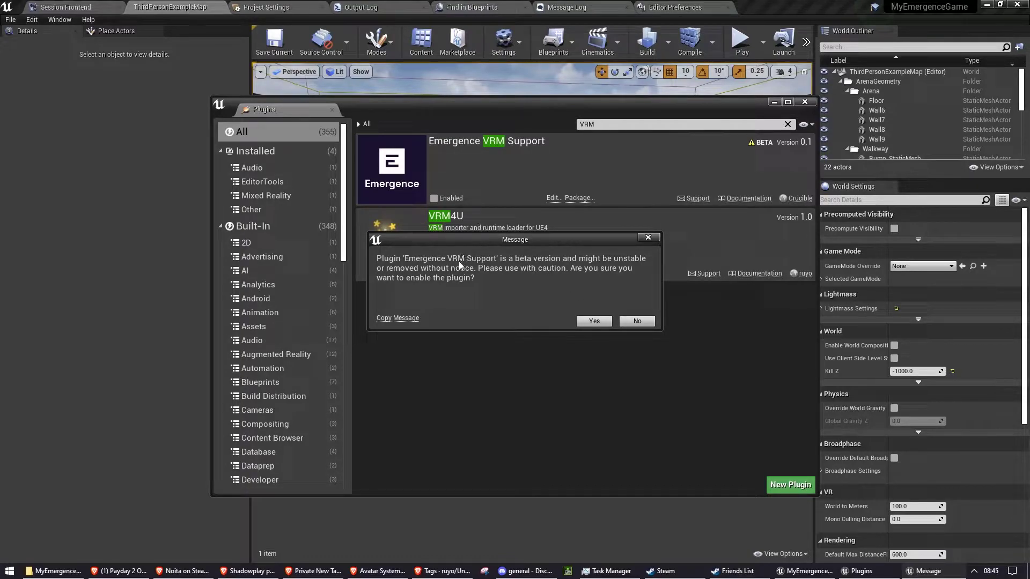
{"action": "left_click", "coordinate": [589, 320]}
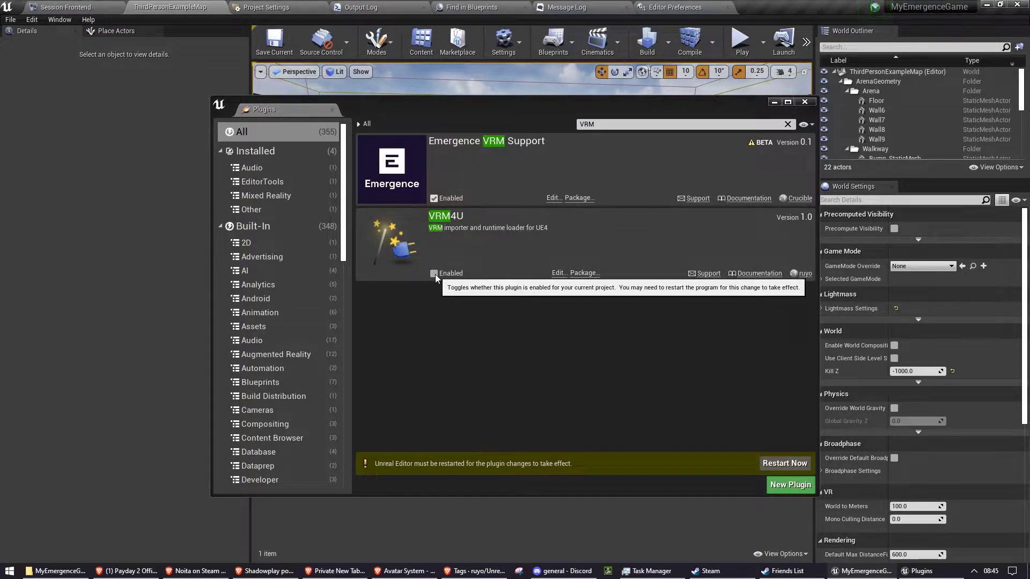
{"action": "left_click", "coordinate": [435, 274]}
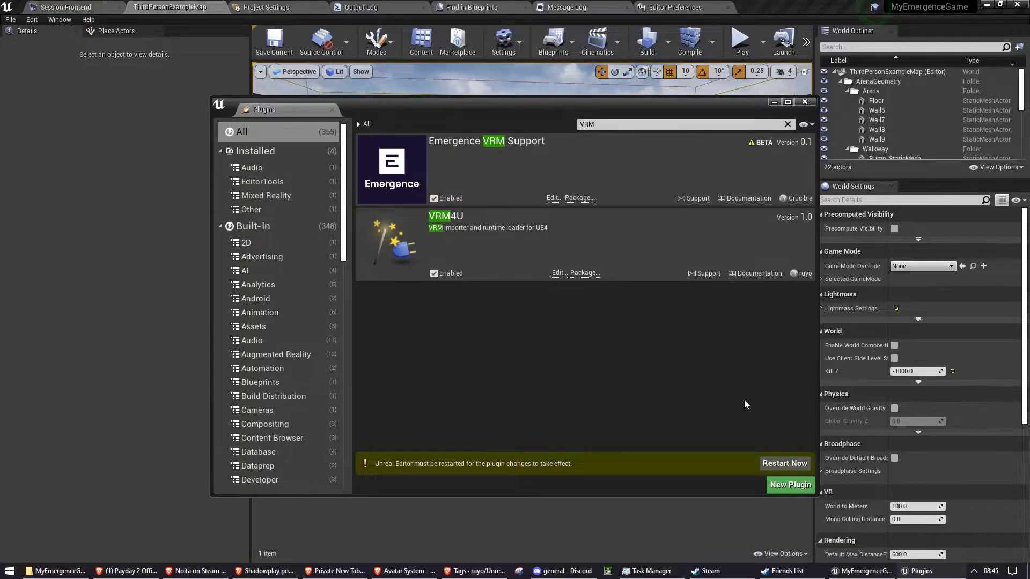
{"action": "left_click", "coordinate": [774, 465]}
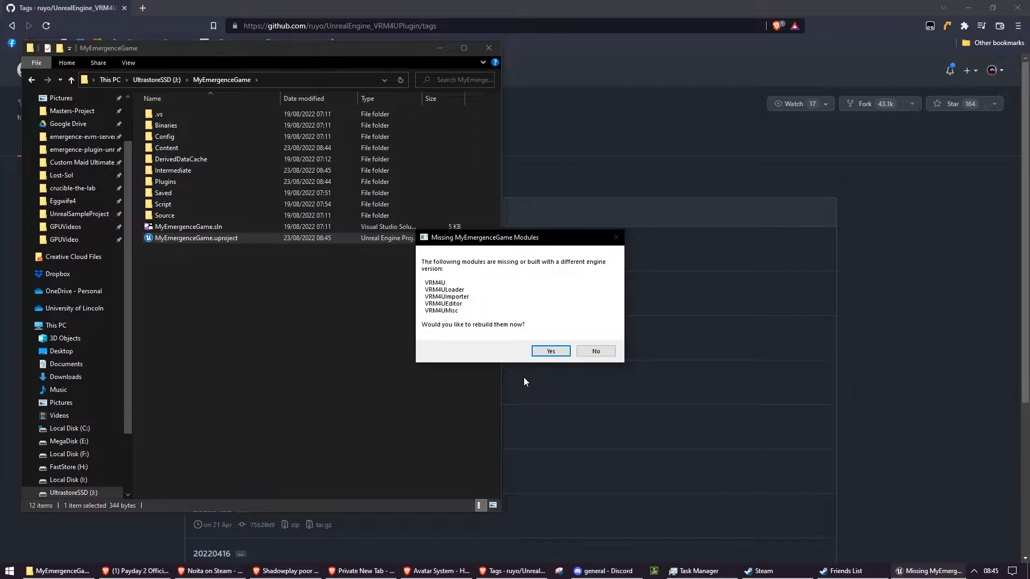
Step: Rebuild the missing VRM4U modules, then search Plugins for 'VRM' to confirm they loaded
{"action": "key", "text": "Return"}
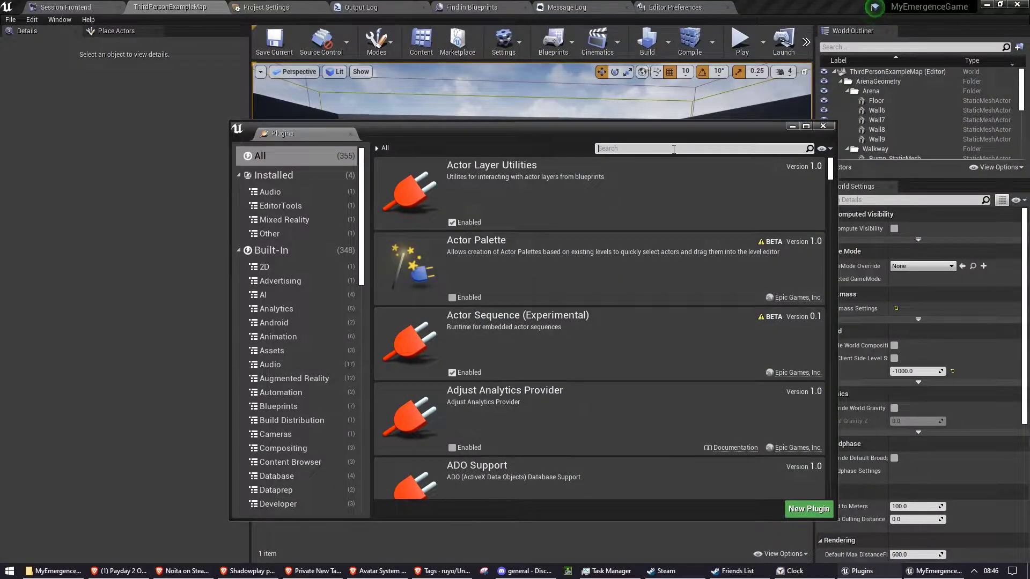
{"action": "type", "text": "VRM"}
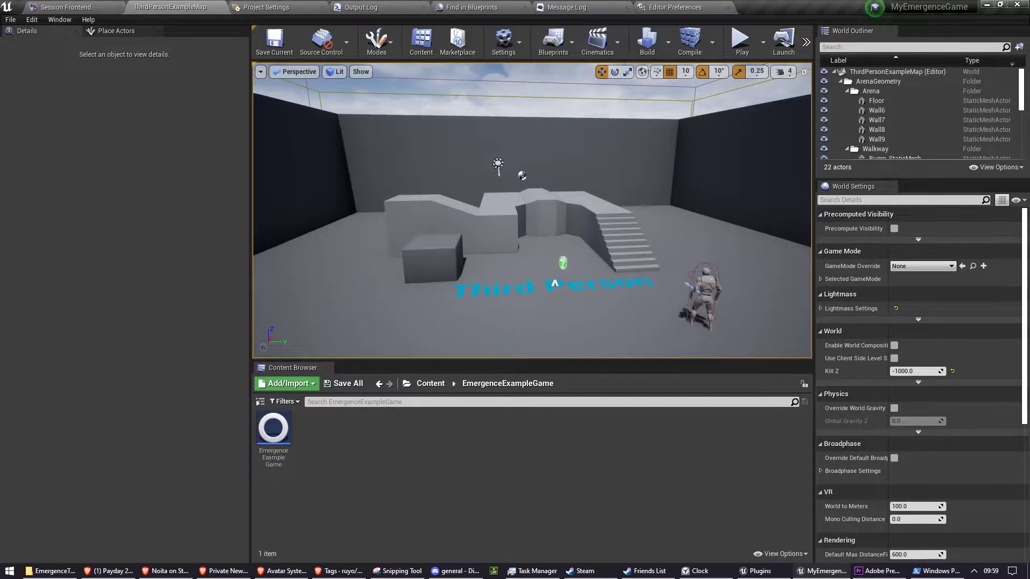
Step: Open the ThirdPersonCharacter blueprint and place an Event BeginPlay node in empty graph space
{"action": "left_click", "coordinate": [702, 295]}
{"action": "left_click", "coordinate": [990, 155]}
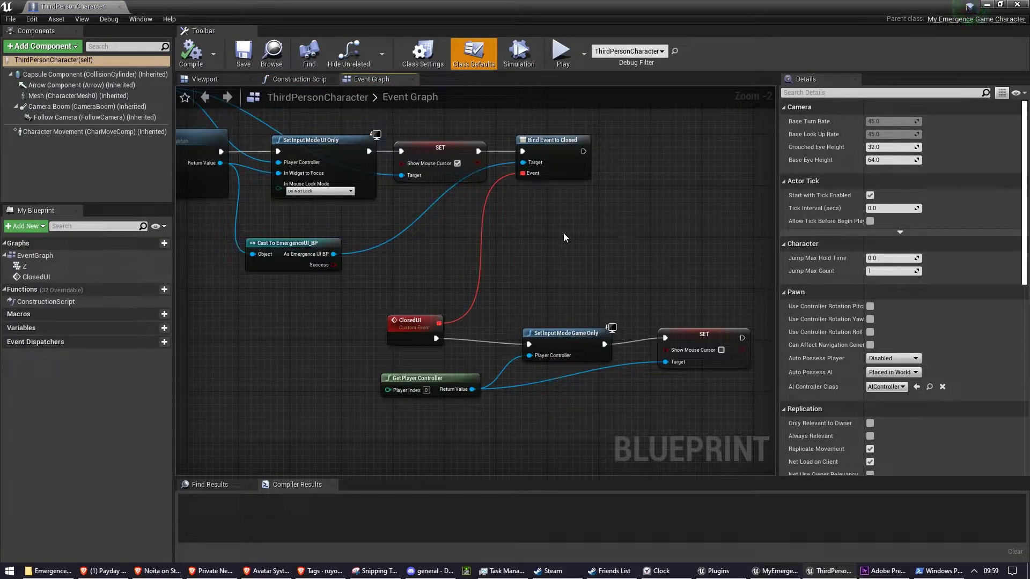
{"action": "right_click_drag", "start_coordinate": [516, 229], "coordinate": [486, 109]}
{"action": "right_click", "coordinate": [342, 276]}
{"action": "type", "text": "b"}
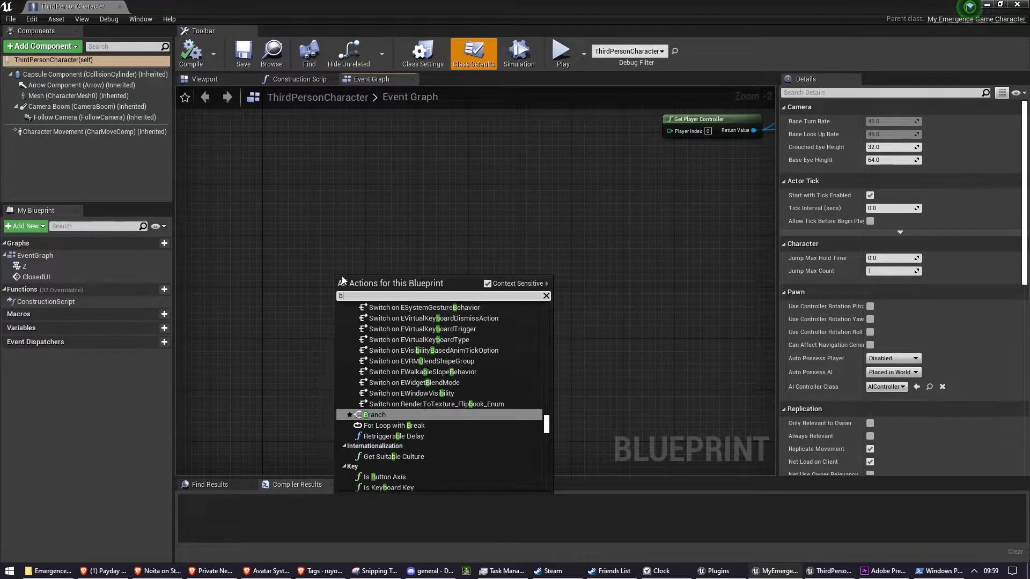
{"action": "type", "text": "eginplay"}
{"action": "key", "text": "Return"}
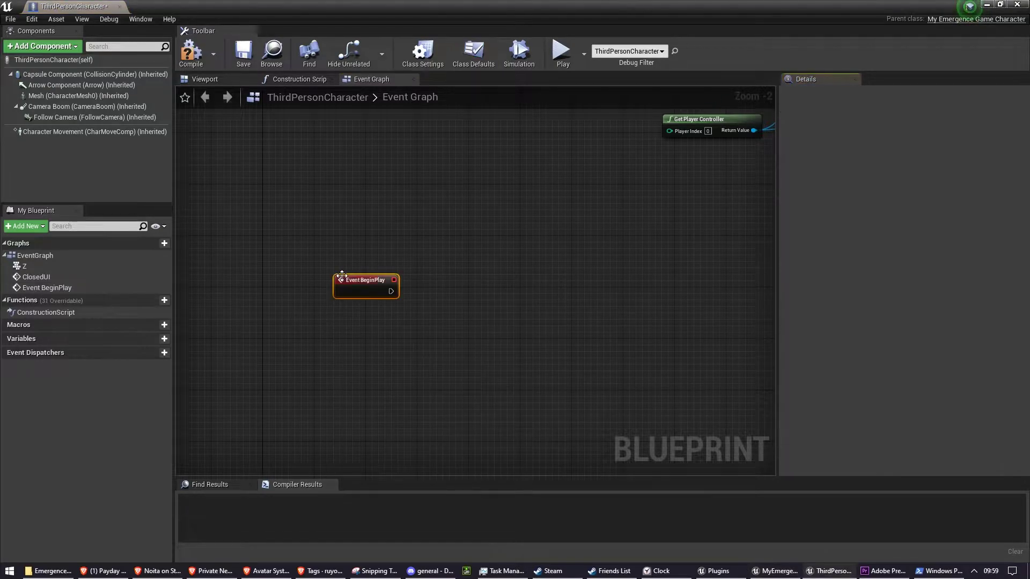
Step: Add an Emergence node and, from it, a Bind Event to On Cached Persona Updated node aligned with BeginPlay
{"action": "left_click", "coordinate": [376, 342]}
{"action": "scroll", "coordinate": [370, 338], "scroll_direction": "up", "scroll_amount": 2}
{"action": "right_click", "coordinate": [356, 326]}
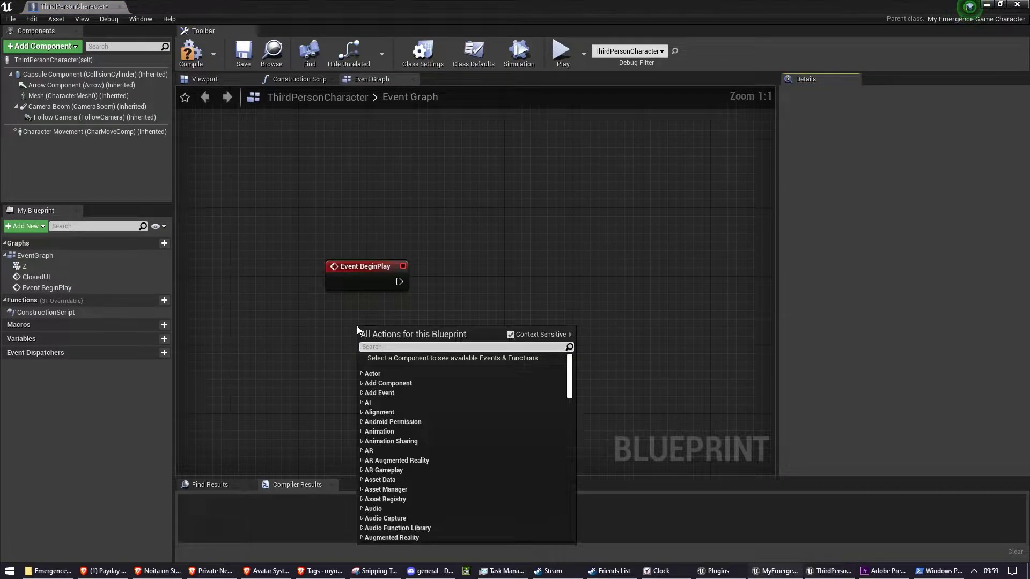
{"action": "type", "text": "emergence"}
{"action": "key", "text": "Return"}
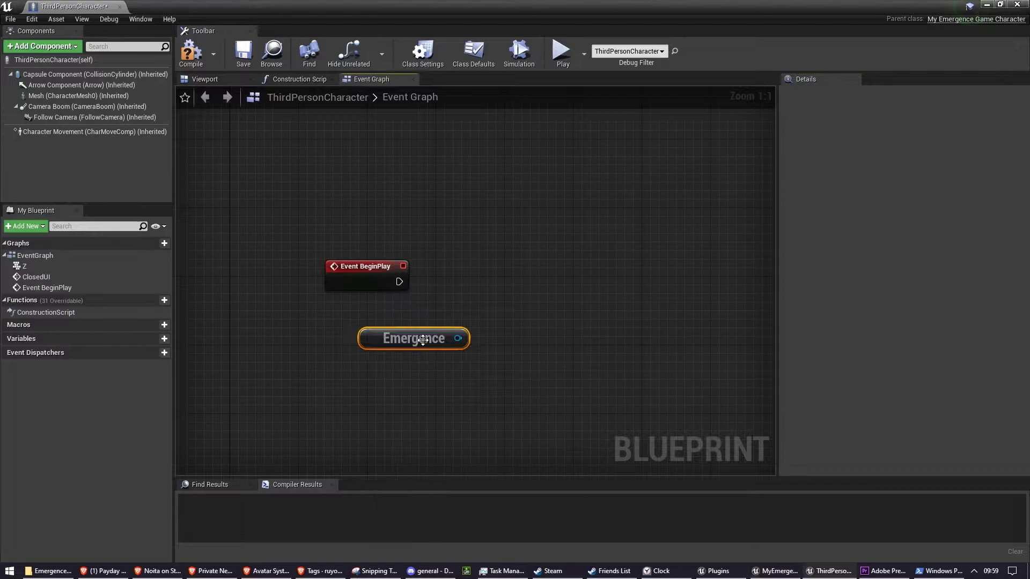
{"action": "type", "text": "bind"}
{"action": "left_click_drag", "start_coordinate": [457, 338], "coordinate": [399, 282]}
{"action": "key", "text": "Up"}
{"action": "key", "text": "Up"}
{"action": "key", "text": "Up"}
{"action": "key", "text": "Return"}
{"action": "key", "text": "q"}
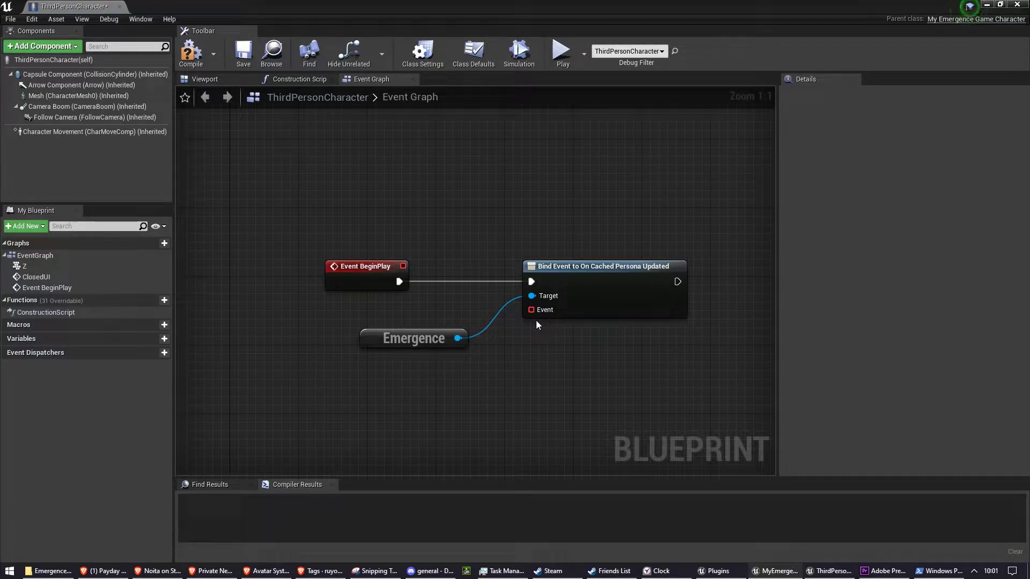
Step: Bind a new custom event named OnPersonaUpdated to the bind node's Event pin
{"action": "left_click_drag", "start_coordinate": [531, 309], "coordinate": [463, 395]}
{"action": "key", "text": "Return"}
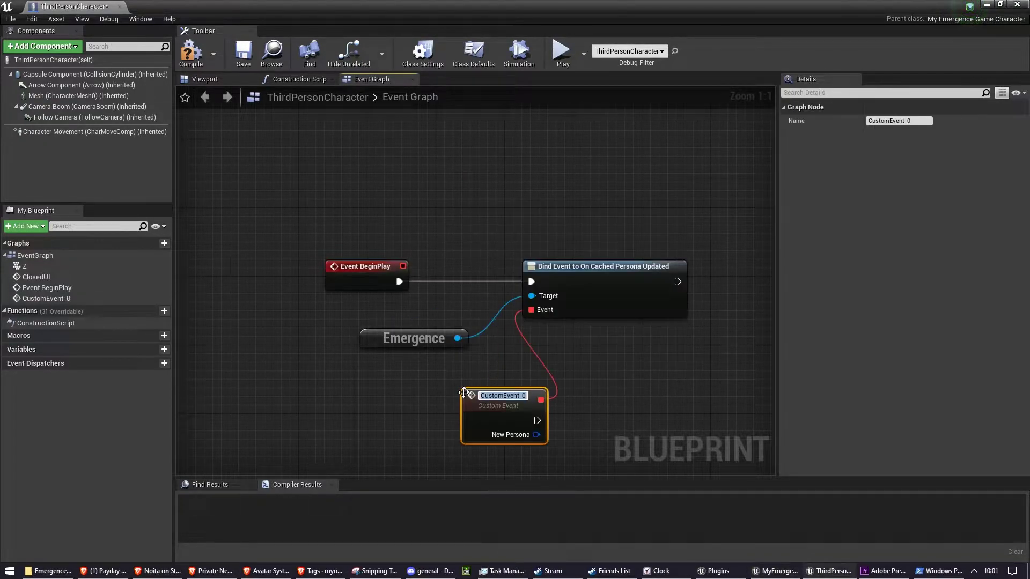
{"action": "type", "text": "On"}
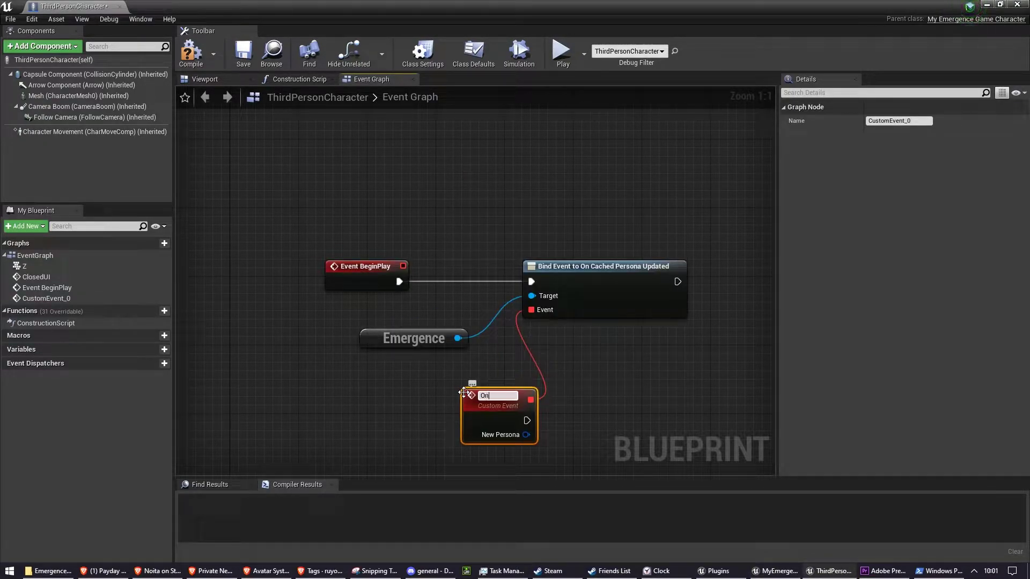
{"action": "type", "text": "PersonaUpdated"}
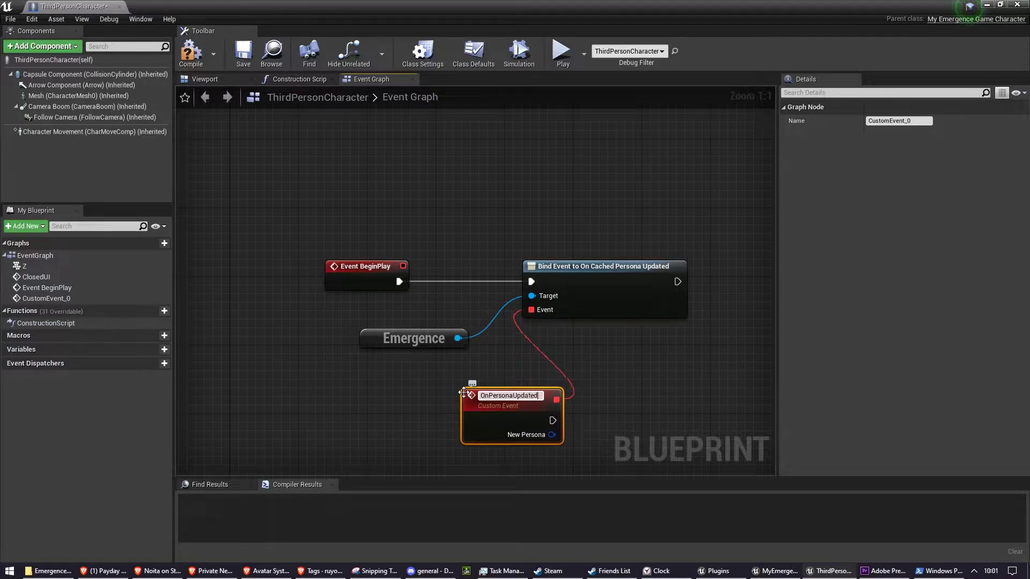
{"action": "key", "text": "Return"}
Step: Attach a Break EmergencePersona node to New Persona, expand it to show Avatar Id, and tidy the graph
{"action": "right_click_drag", "start_coordinate": [504, 368], "coordinate": [441, 317]}
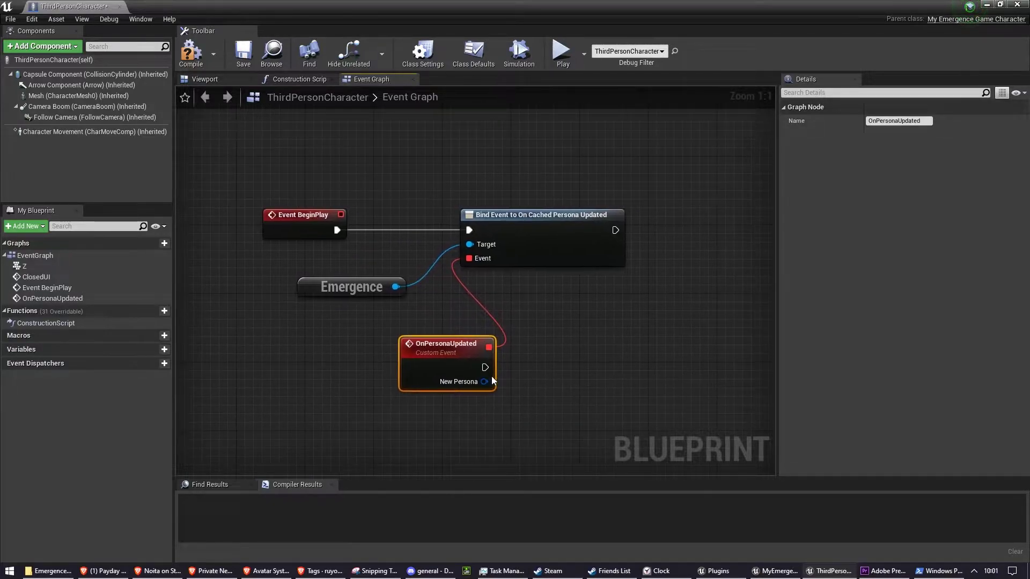
{"action": "left_click_drag", "start_coordinate": [484, 382], "coordinate": [546, 375]}
{"action": "type", "text": "break"}
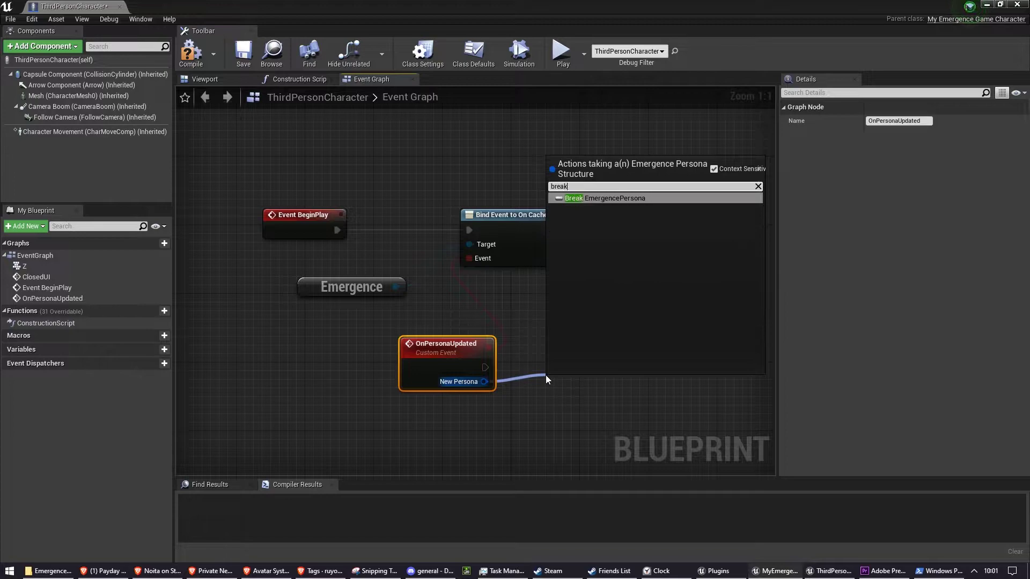
{"action": "key", "text": "Return"}
{"action": "left_click", "coordinate": [606, 419]}
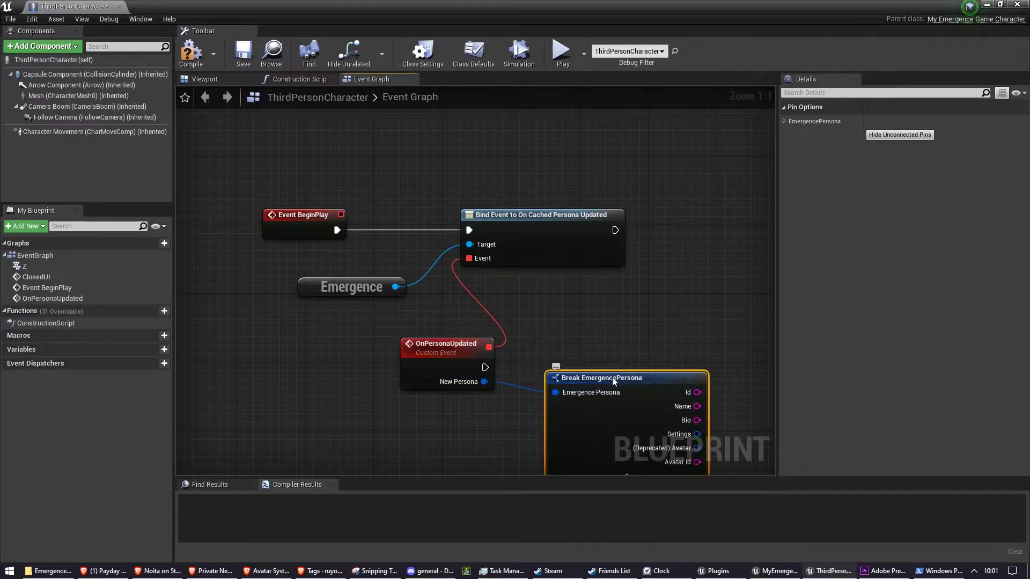
{"action": "left_click_drag", "start_coordinate": [687, 377], "coordinate": [678, 368]}
{"action": "left_click", "coordinate": [700, 331]}
{"action": "right_click_drag", "start_coordinate": [700, 332], "coordinate": [584, 337]}
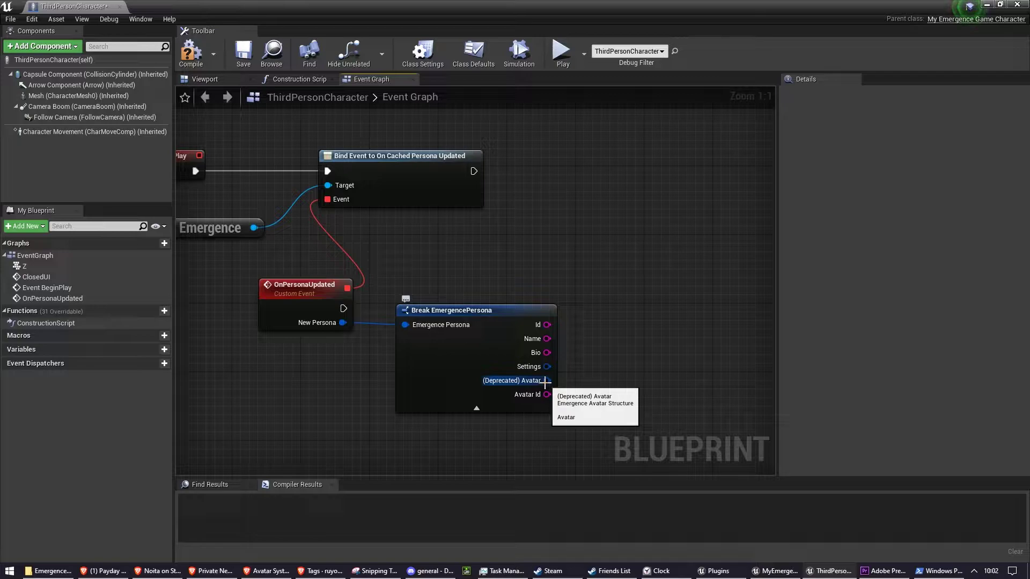
{"action": "right_click_drag", "start_coordinate": [545, 381], "coordinate": [528, 358]}
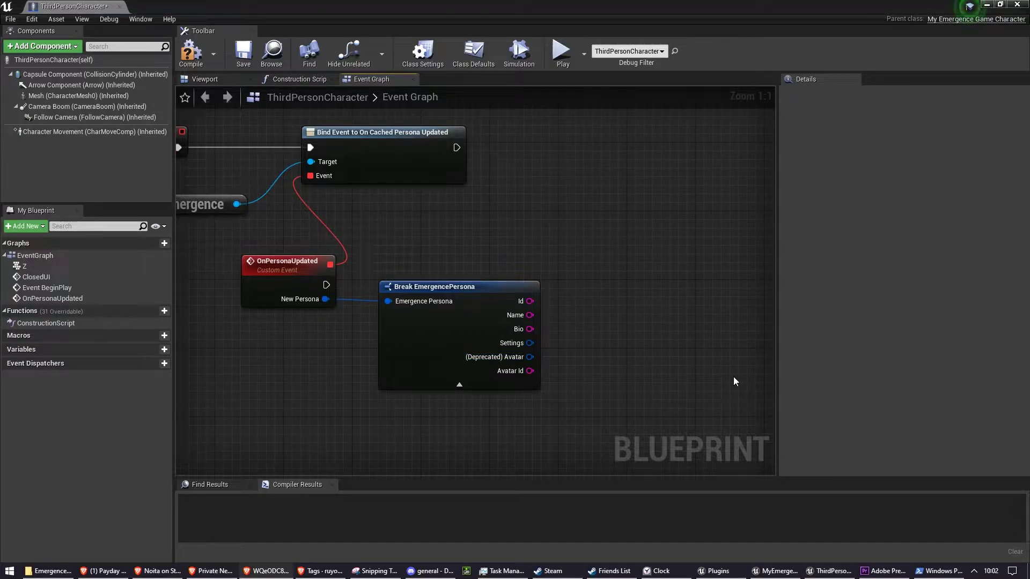
{"action": "right_click_drag", "start_coordinate": [448, 250], "coordinate": [514, 251]}
Step: Add a Get Cached Address node wired from the Emergence node's output
{"action": "scroll", "coordinate": [440, 236], "scroll_direction": "down", "scroll_amount": 1}
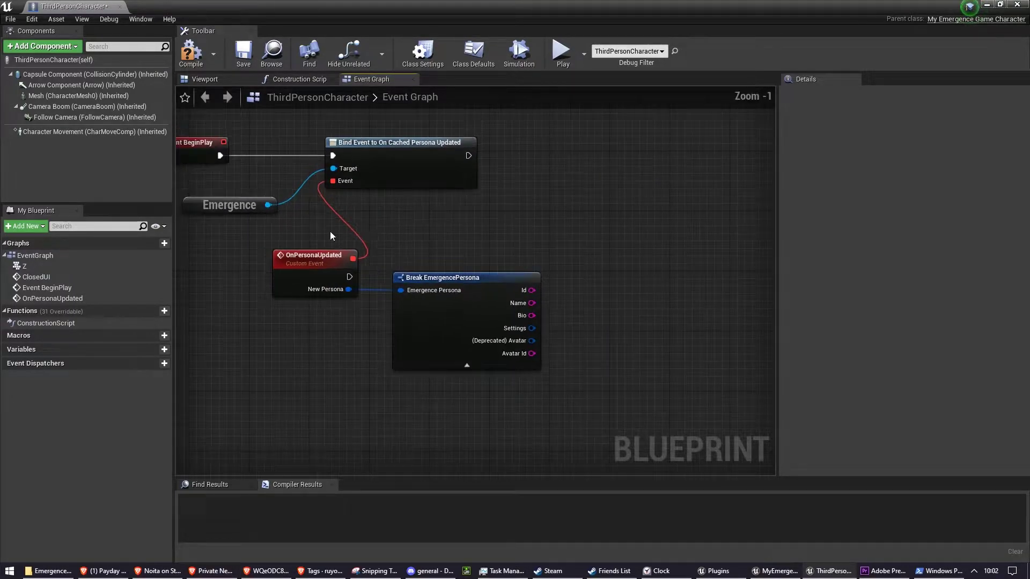
{"action": "left_click_drag", "start_coordinate": [267, 205], "coordinate": [304, 367]}
{"action": "type", "text": "cc"}
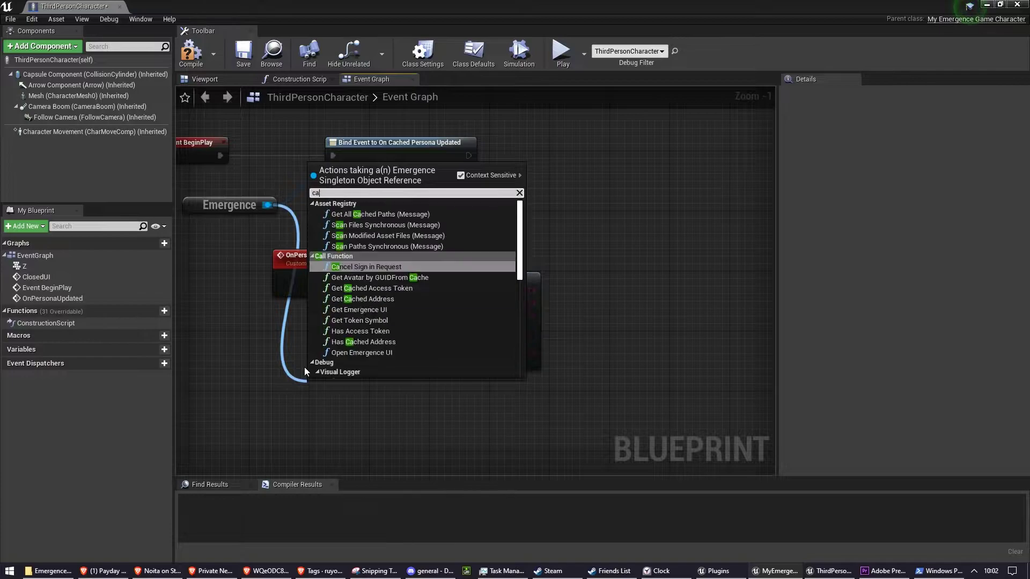
{"action": "key", "text": "BackSpace"}
{"action": "type", "text": "achedadd"}
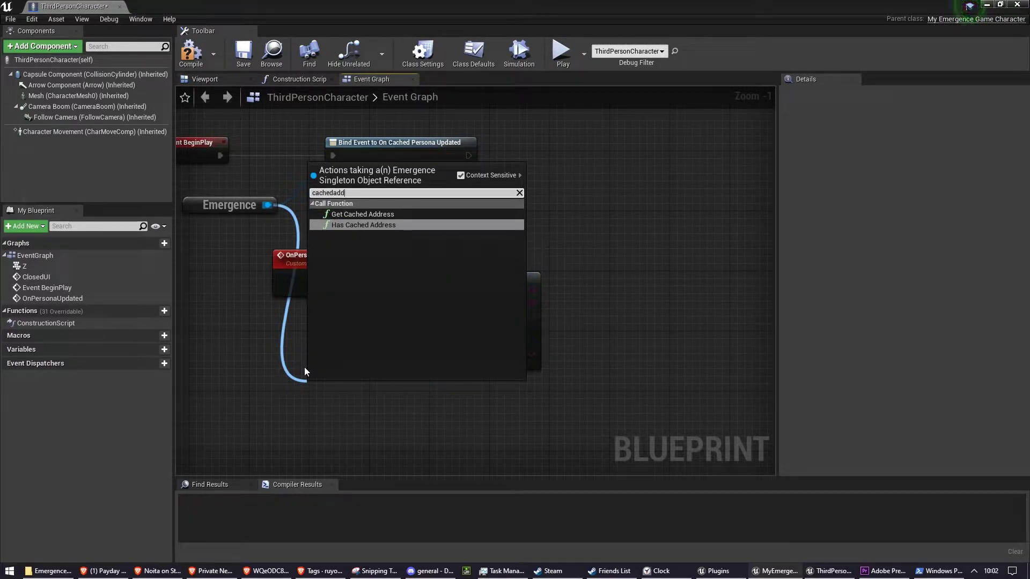
{"action": "key", "text": "Up"}
{"action": "key", "text": "Return"}
{"action": "left_click_drag", "start_coordinate": [364, 384], "coordinate": [357, 407]}
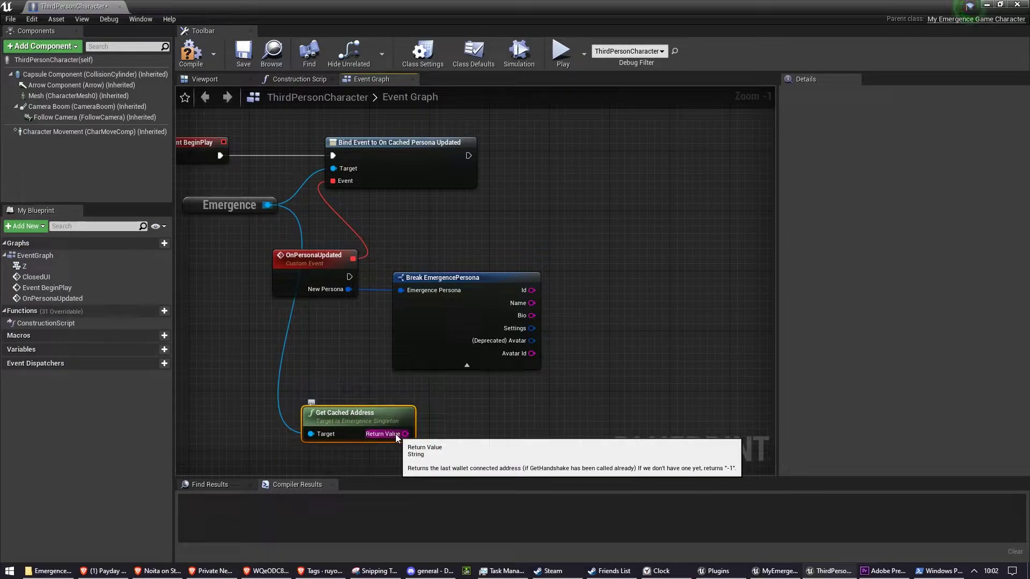
Step: Add an Avatar by Owner node fed by the cached address and triggered by OnPersonaUpdated
{"action": "left_click_drag", "start_coordinate": [398, 434], "coordinate": [602, 370]}
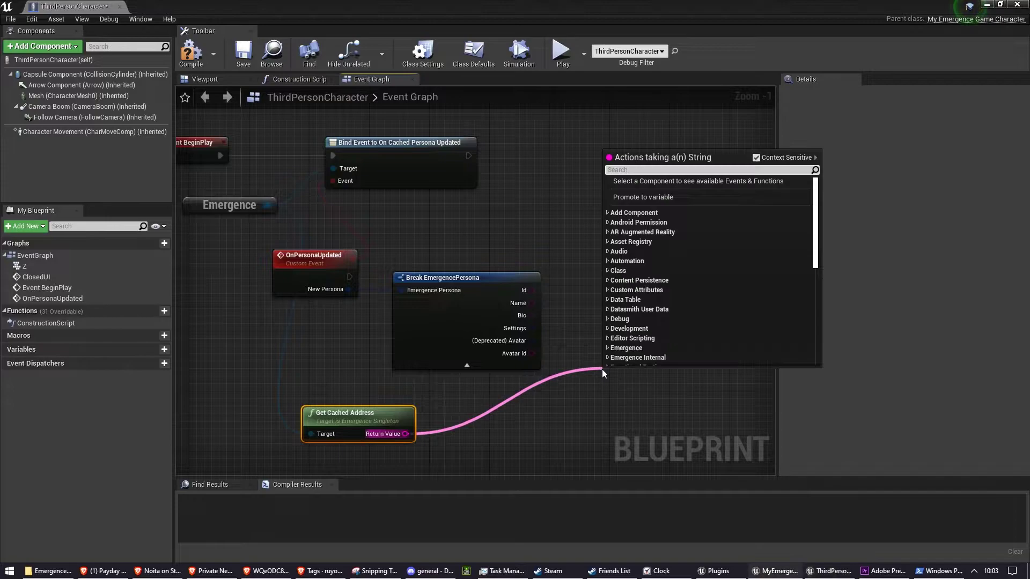
{"action": "type", "text": "avatar"}
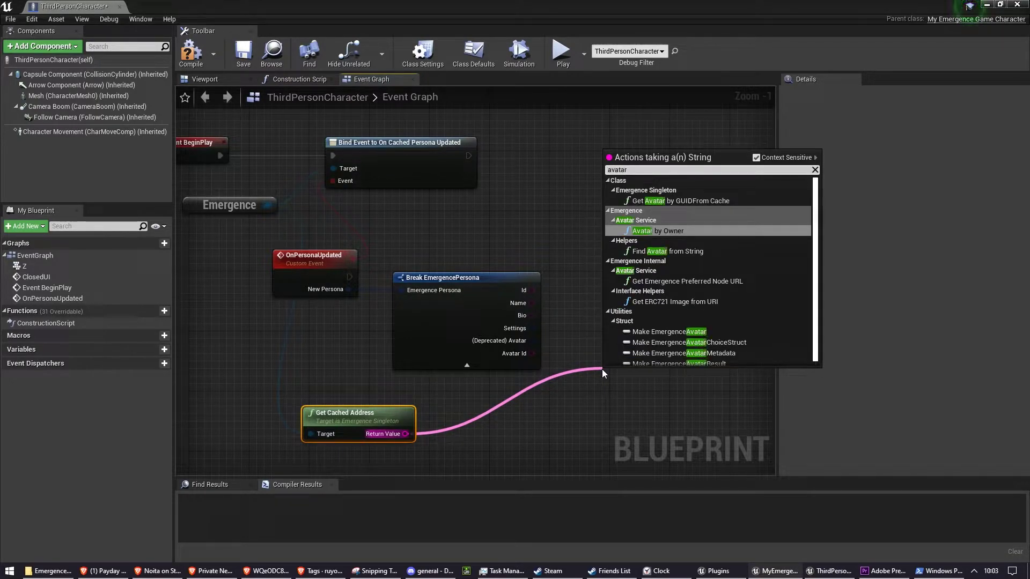
{"action": "key", "text": "Return"}
{"action": "left_click_drag", "start_coordinate": [632, 350], "coordinate": [640, 267]}
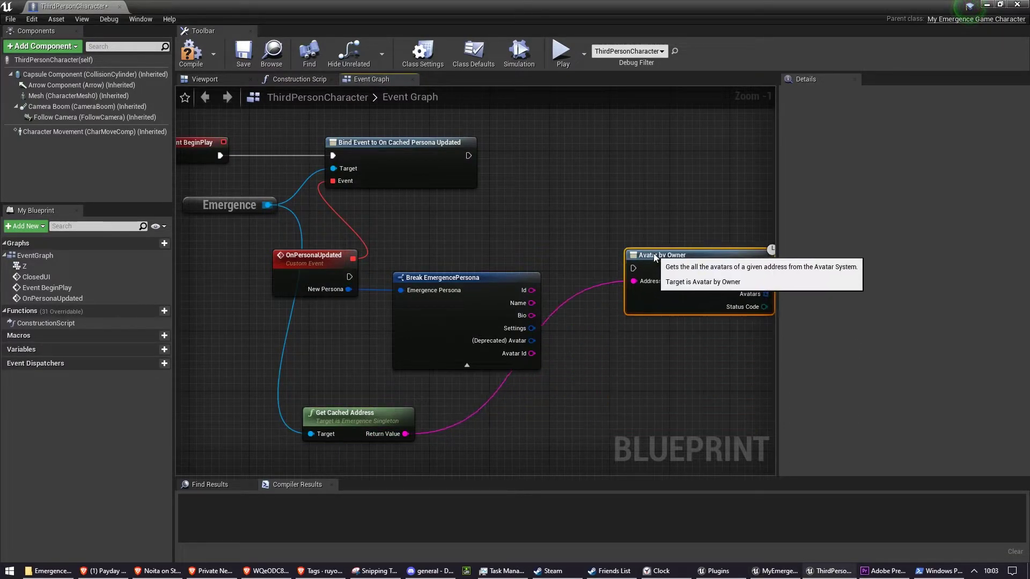
{"action": "left_click_drag", "start_coordinate": [472, 284], "coordinate": [479, 299]}
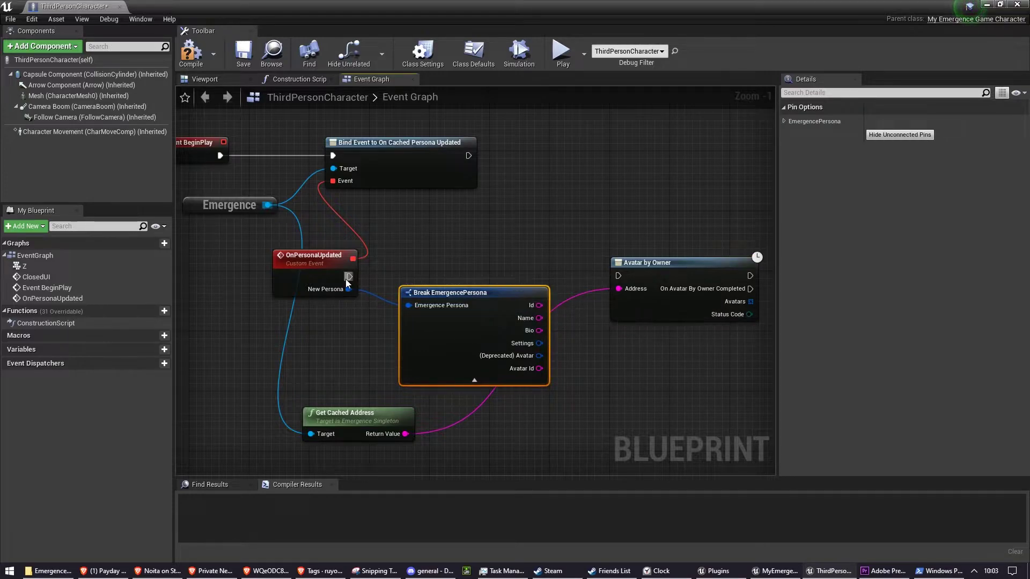
{"action": "left_click_drag", "start_coordinate": [349, 277], "coordinate": [618, 275]}
{"action": "right_click_drag", "start_coordinate": [636, 368], "coordinate": [429, 336]}
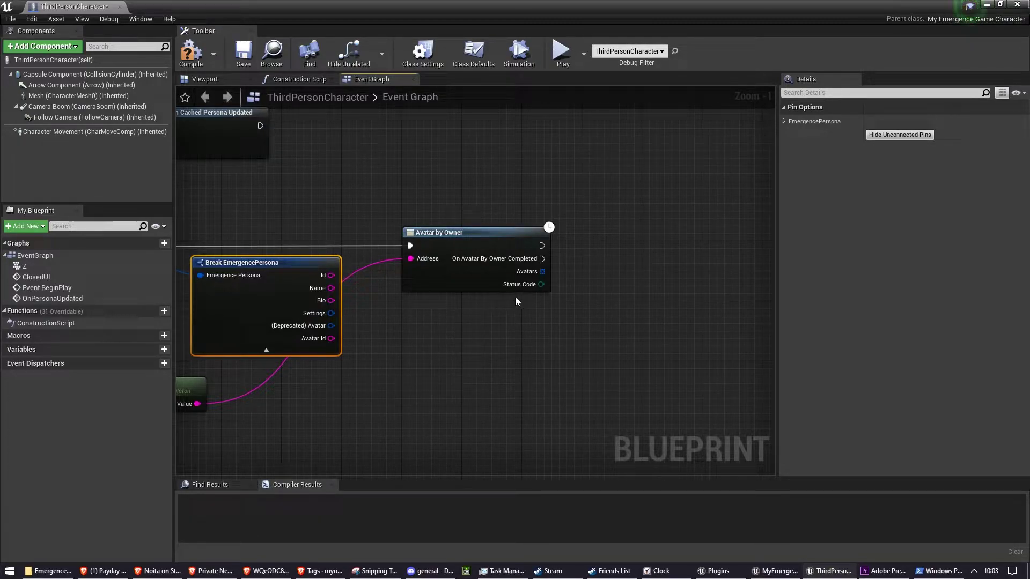
Step: Add Find Avatar from String, using the persona's Avatar Id as the Avatar String
{"action": "left_click", "coordinate": [540, 272]}
{"action": "left_click_drag", "start_coordinate": [542, 270], "coordinate": [561, 279]}
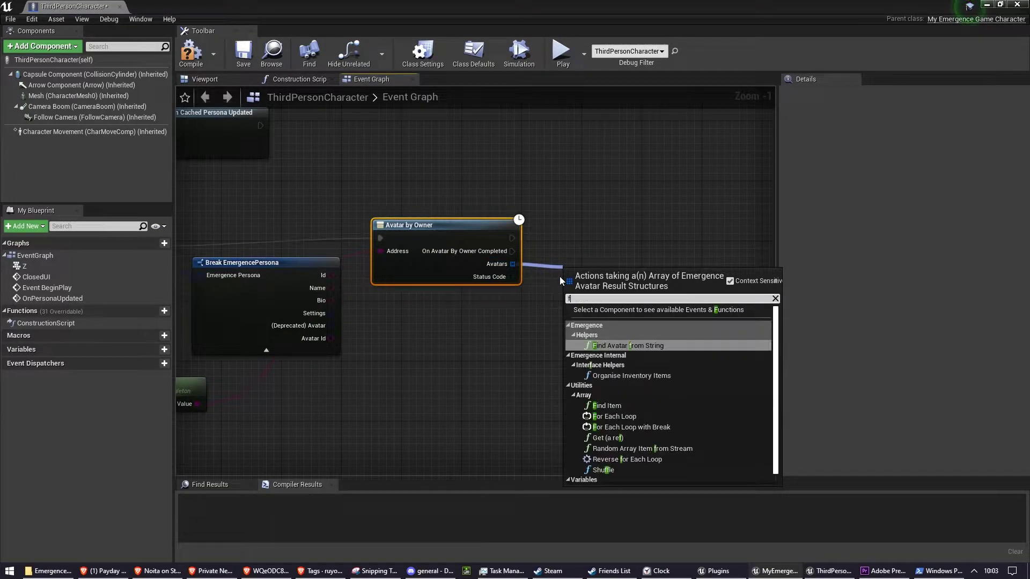
{"action": "type", "text": "ind"}
{"action": "key", "text": "Return"}
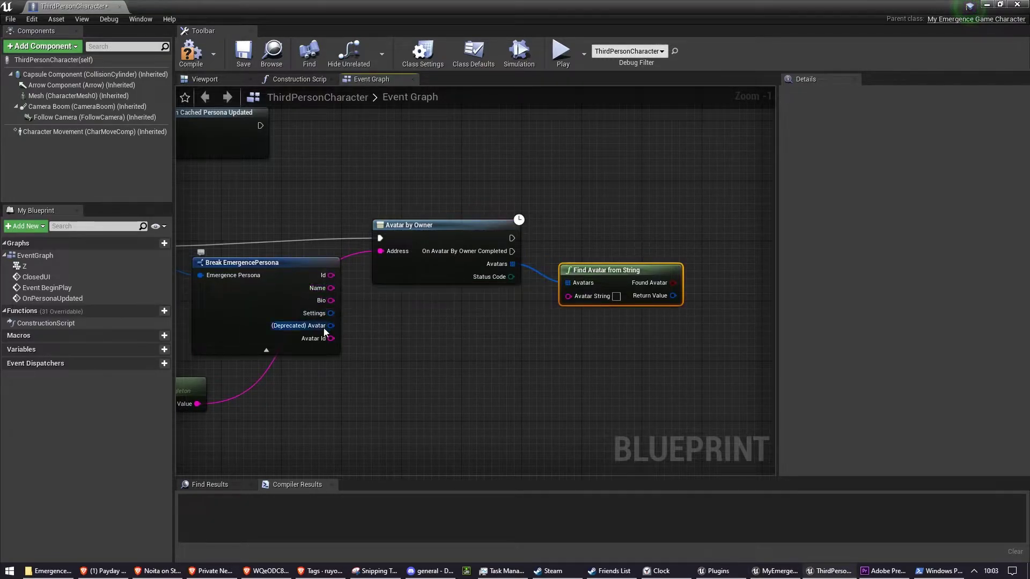
{"action": "left_click_drag", "start_coordinate": [325, 341], "coordinate": [588, 304]}
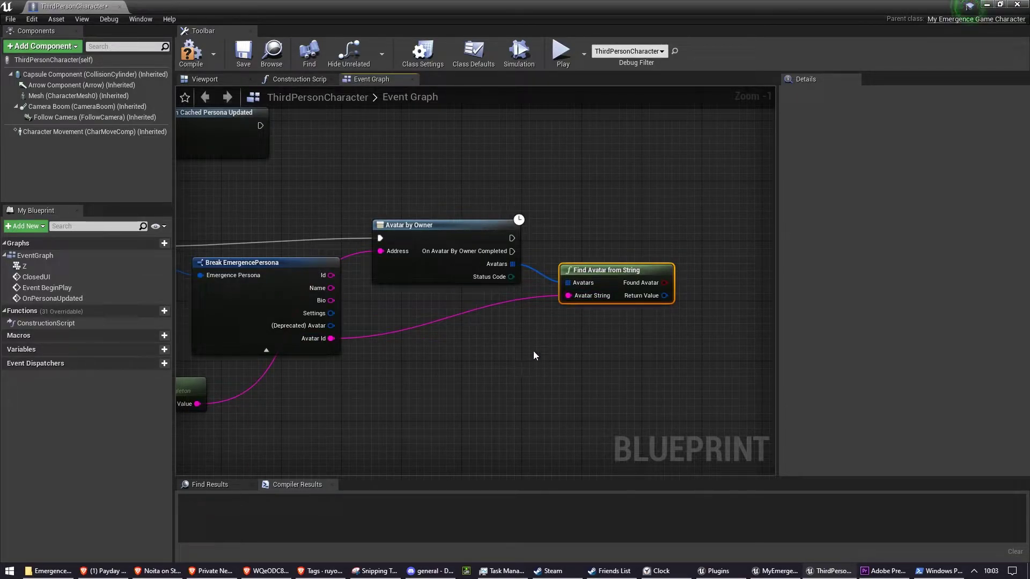
{"action": "right_click_drag", "start_coordinate": [534, 352], "coordinate": [526, 351]}
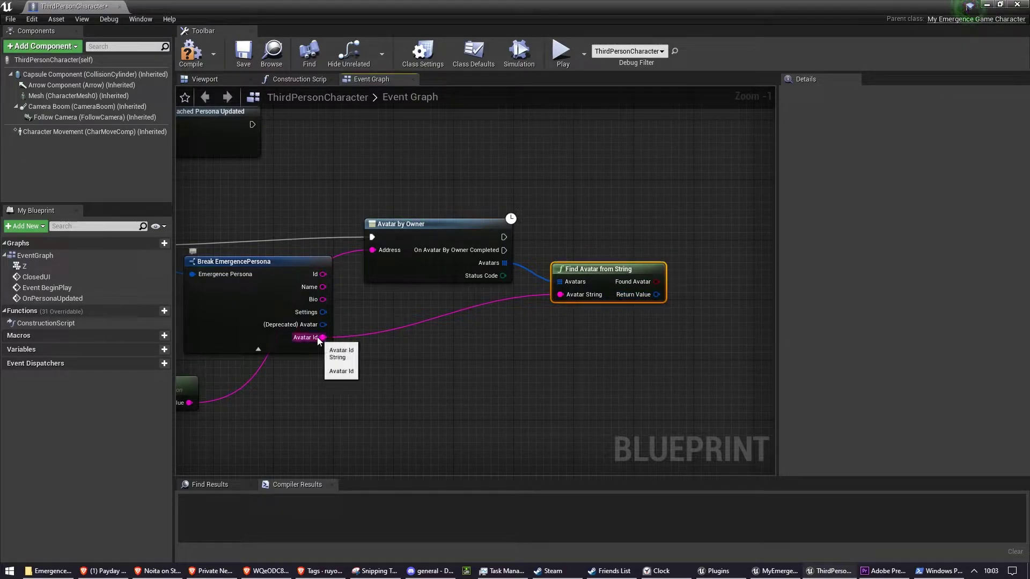
{"action": "right_click_drag", "start_coordinate": [578, 332], "coordinate": [526, 324]}
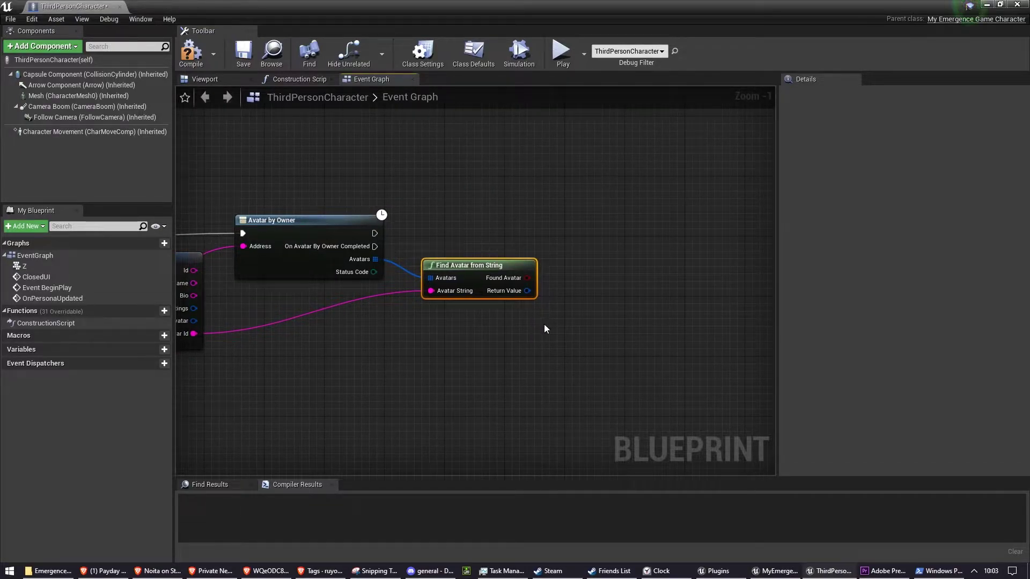
Step: Break Find Avatar's Return Value into a Break EmergenceAvatarData node
{"action": "left_click_drag", "start_coordinate": [528, 290], "coordinate": [569, 294]}
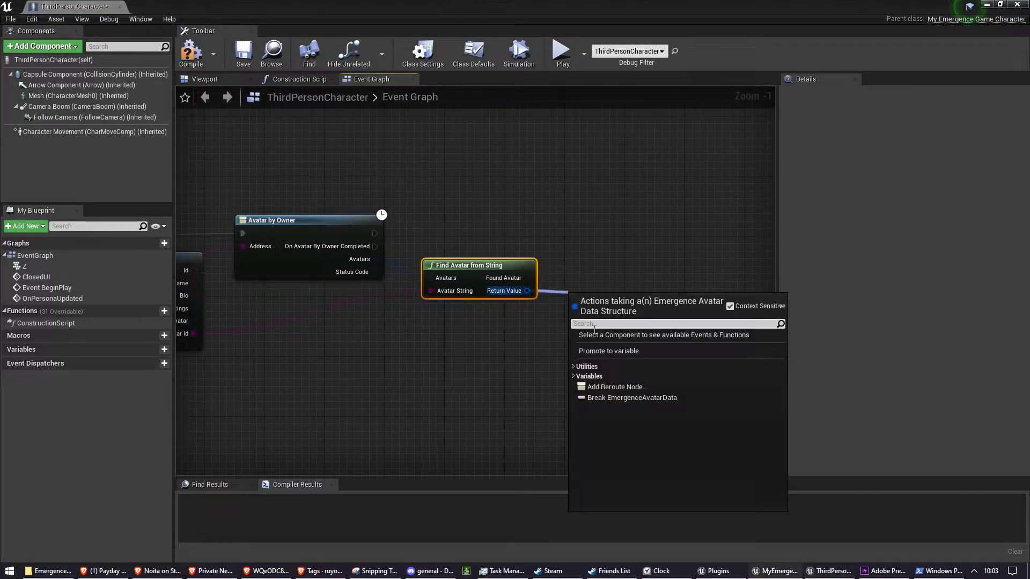
{"action": "left_click", "coordinate": [611, 401]}
{"action": "right_click_drag", "start_coordinate": [606, 348], "coordinate": [463, 345]}
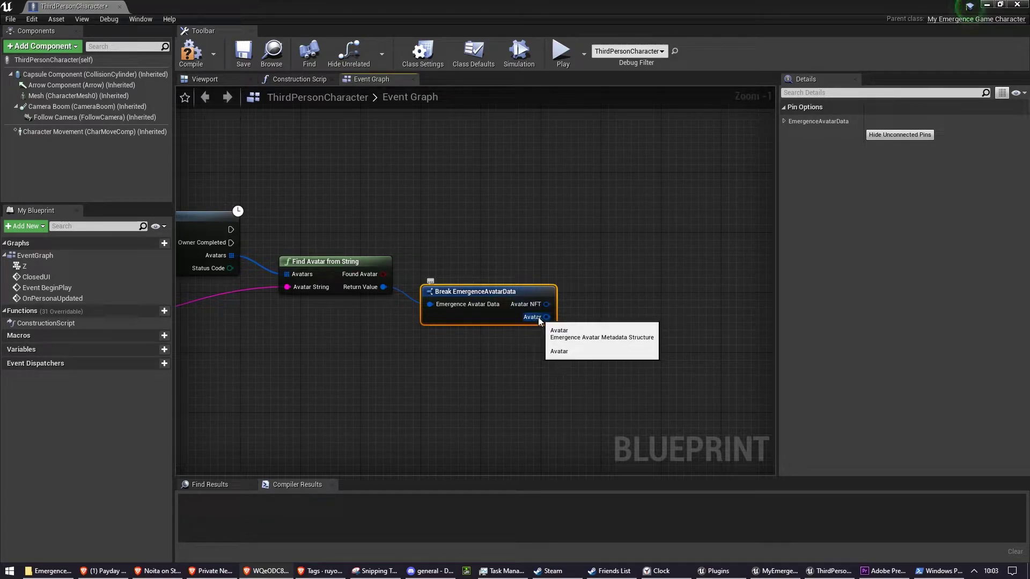
Step: Break the Avatar output into EmergenceAvatarMetadata with all fields shown, exposing Uri Base
{"action": "left_click_drag", "start_coordinate": [547, 317], "coordinate": [588, 359]}
{"action": "left_click", "coordinate": [646, 243]}
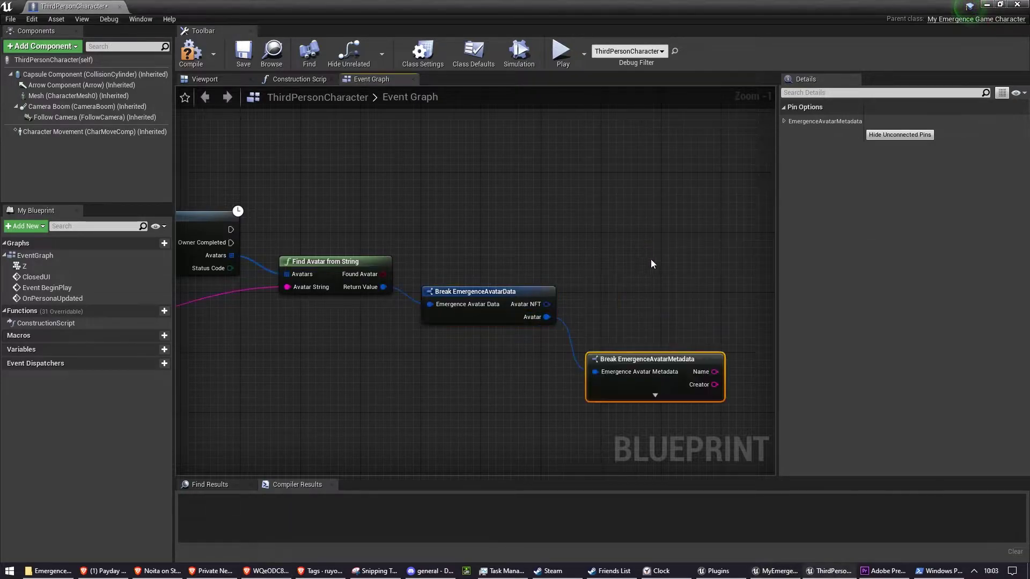
{"action": "left_click", "coordinate": [655, 395]}
{"action": "right_click_drag", "start_coordinate": [660, 403], "coordinate": [586, 359]}
{"action": "left_click_drag", "start_coordinate": [673, 366], "coordinate": [720, 364]}
{"action": "left_click", "coordinate": [606, 252]}
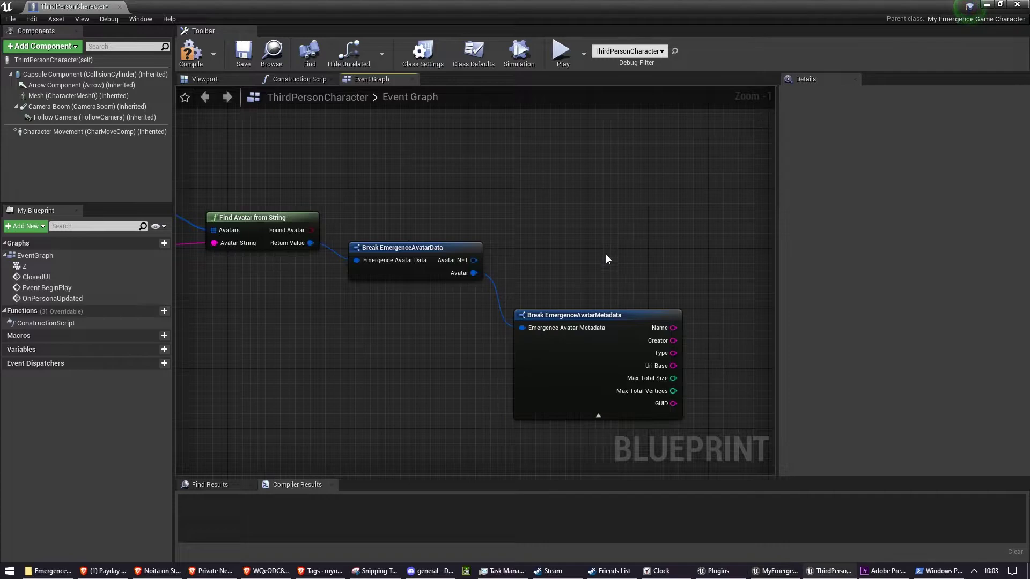
{"action": "right_click_drag", "start_coordinate": [607, 256], "coordinate": [595, 263]}
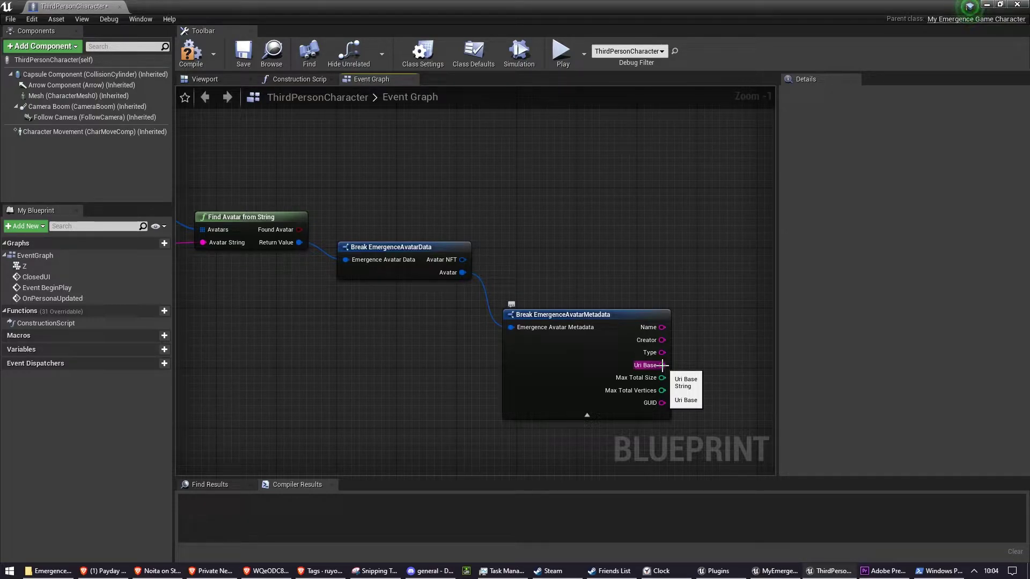
{"action": "right_click_drag", "start_coordinate": [710, 336], "coordinate": [667, 324]}
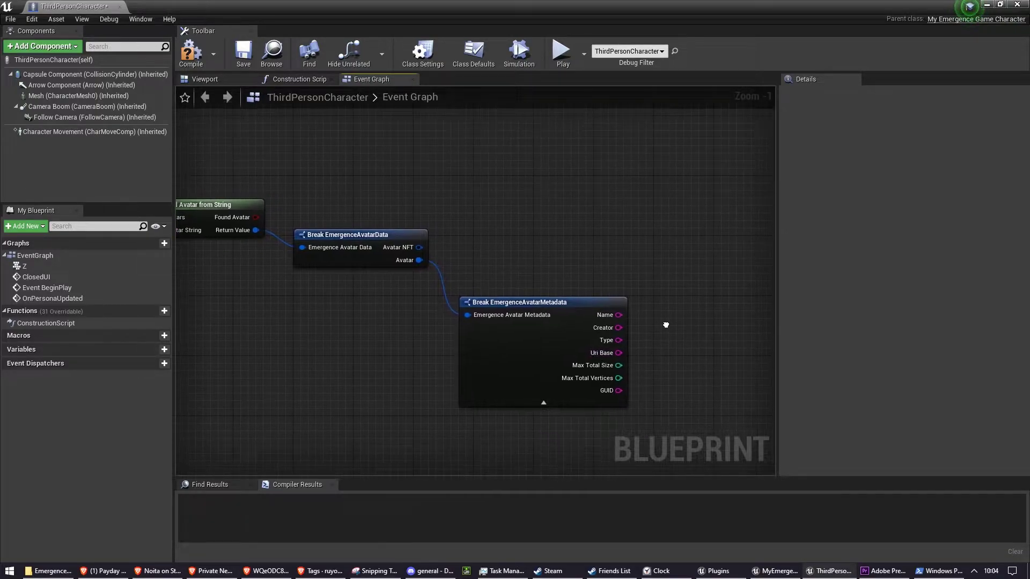
Step: Break the Avatar NFT output into a Break EmergenceAvatarResult node
{"action": "left_click_drag", "start_coordinate": [419, 248], "coordinate": [507, 181]}
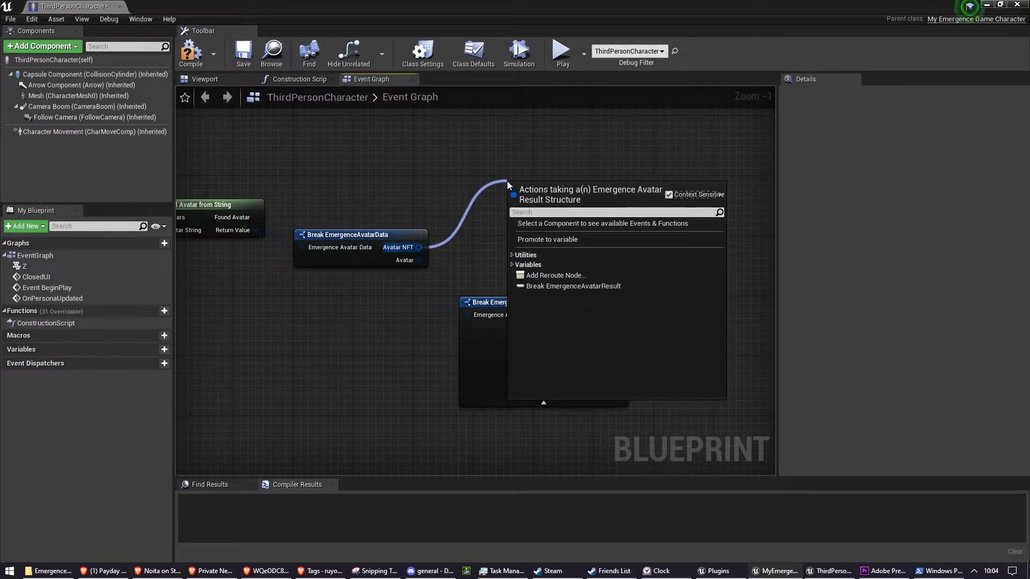
{"action": "key", "text": "Down"}
{"action": "key", "text": "Down"}
{"action": "key", "text": "Down"}
{"action": "key", "text": "Down"}
{"action": "key", "text": "Down"}
{"action": "key", "text": "Down"}
{"action": "key", "text": "Return"}
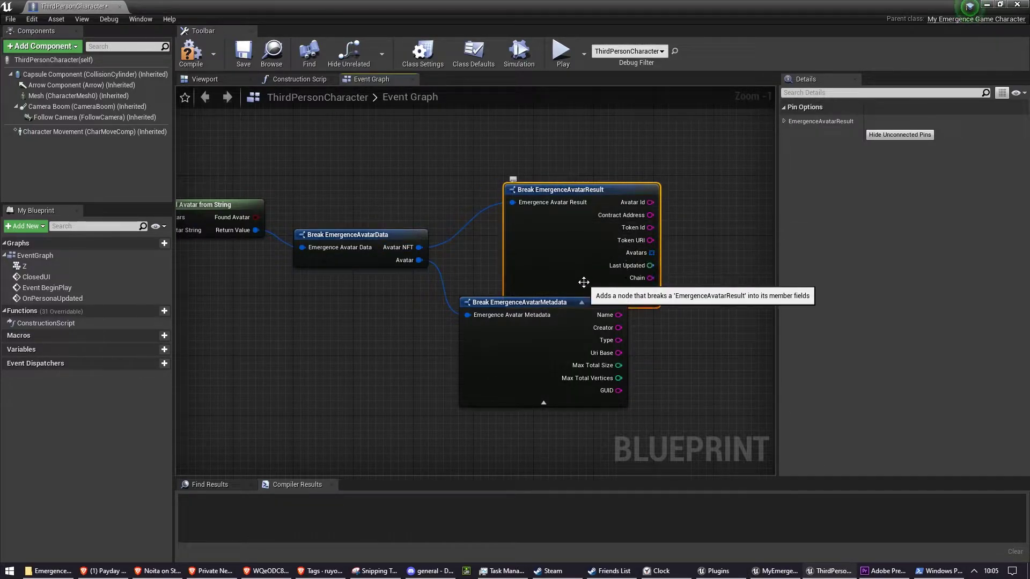
{"action": "left_click_drag", "start_coordinate": [601, 236], "coordinate": [572, 199]}
{"action": "left_click", "coordinate": [684, 271]}
{"action": "right_click_drag", "start_coordinate": [692, 273], "coordinate": [576, 253]}
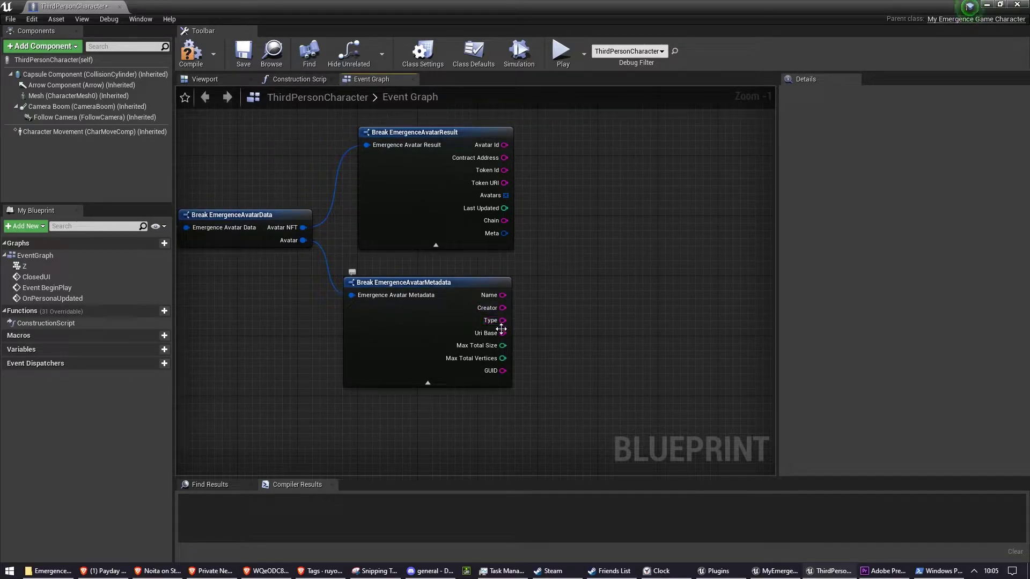
Step: Add a Replace node on Uri Base swapping {1} for the Token Id
{"action": "left_click_drag", "start_coordinate": [503, 333], "coordinate": [583, 268]}
{"action": "type", "text": "replace"}
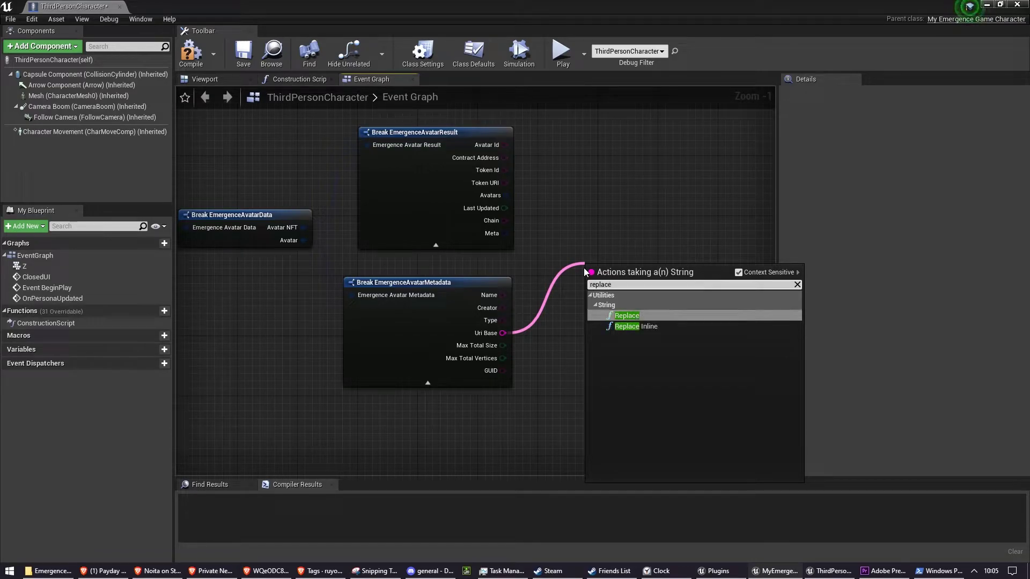
{"action": "key", "text": "Return"}
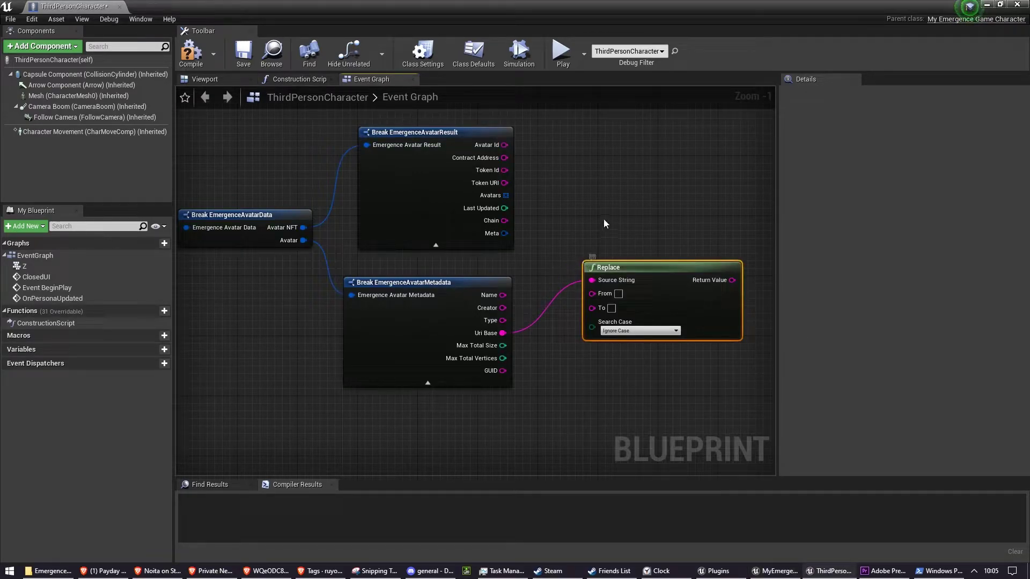
{"action": "left_click", "coordinate": [618, 293]}
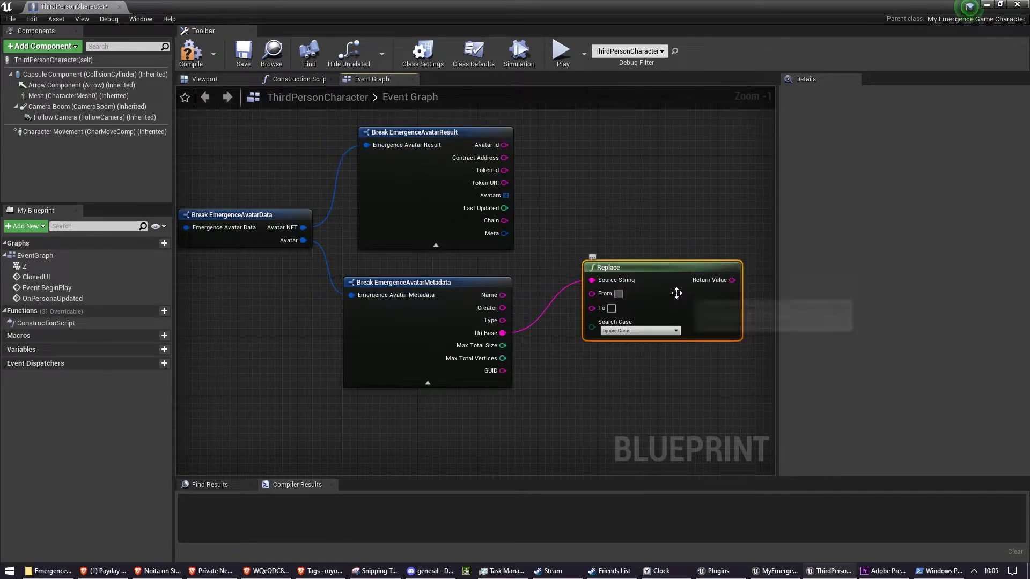
{"action": "scroll", "coordinate": [677, 292], "scroll_direction": "up", "scroll_amount": 1}
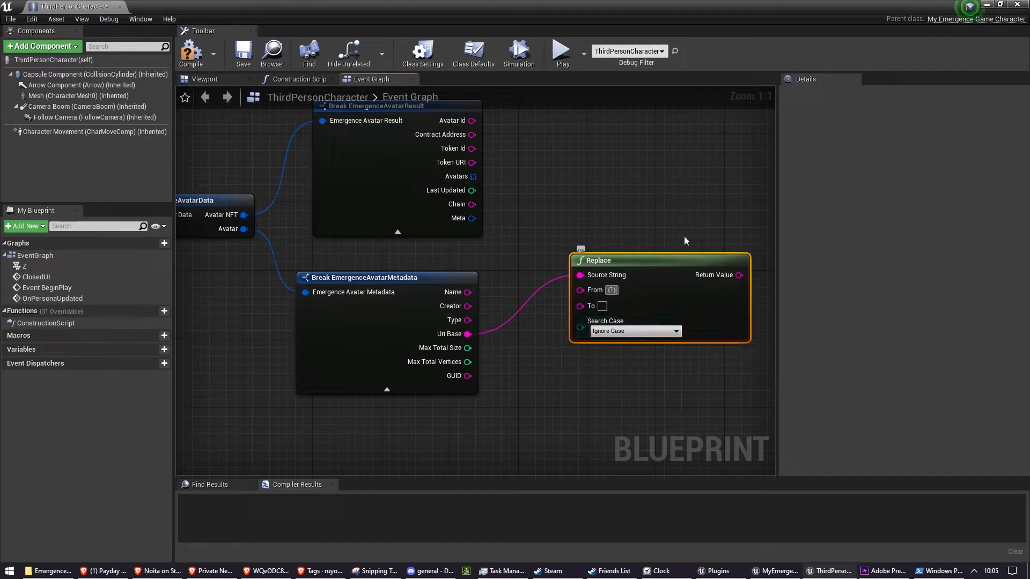
{"action": "left_click", "coordinate": [642, 195]}
{"action": "right_click_drag", "start_coordinate": [642, 195], "coordinate": [577, 212]}
{"action": "left_click_drag", "start_coordinate": [407, 164], "coordinate": [529, 322]}
{"action": "right_click_drag", "start_coordinate": [520, 363], "coordinate": [424, 356]}
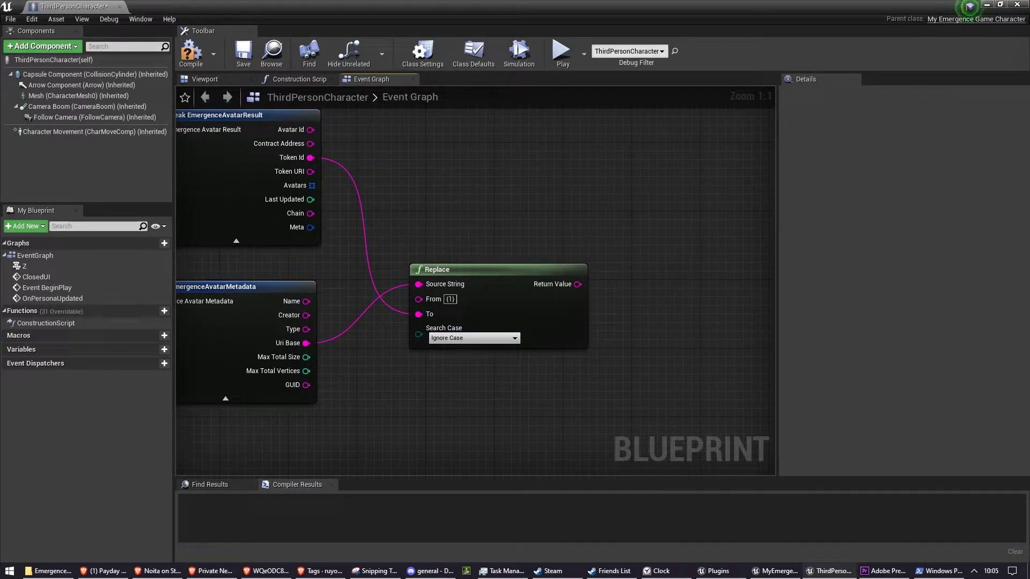
{"action": "scroll", "coordinate": [448, 139], "scroll_direction": "down", "scroll_amount": 3}
{"action": "right_click", "coordinate": [445, 137]}
{"action": "left_click", "coordinate": [523, 362]}
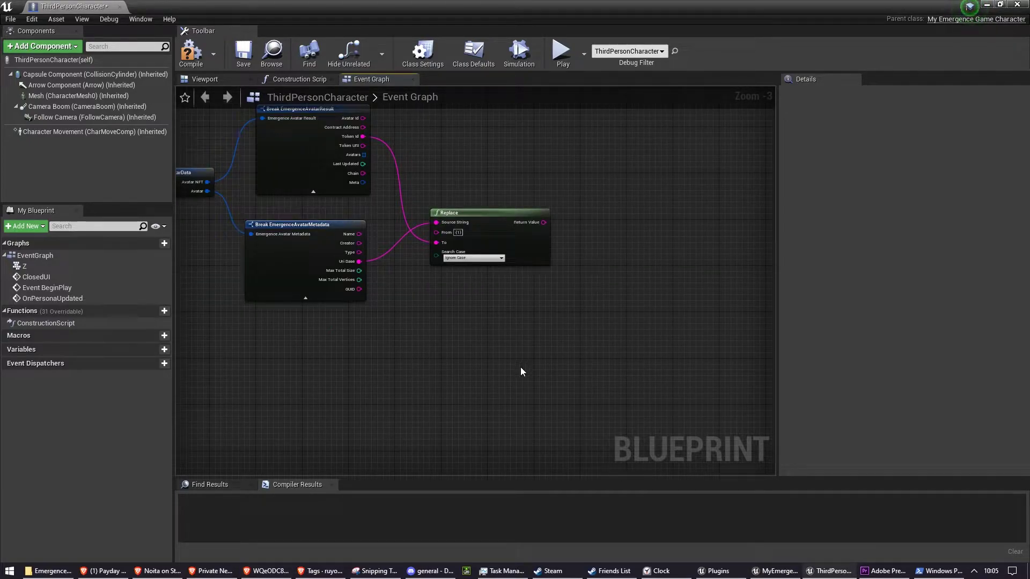
Step: Create a custom event named LoadVRMFromURL
{"action": "right_click", "coordinate": [481, 385]}
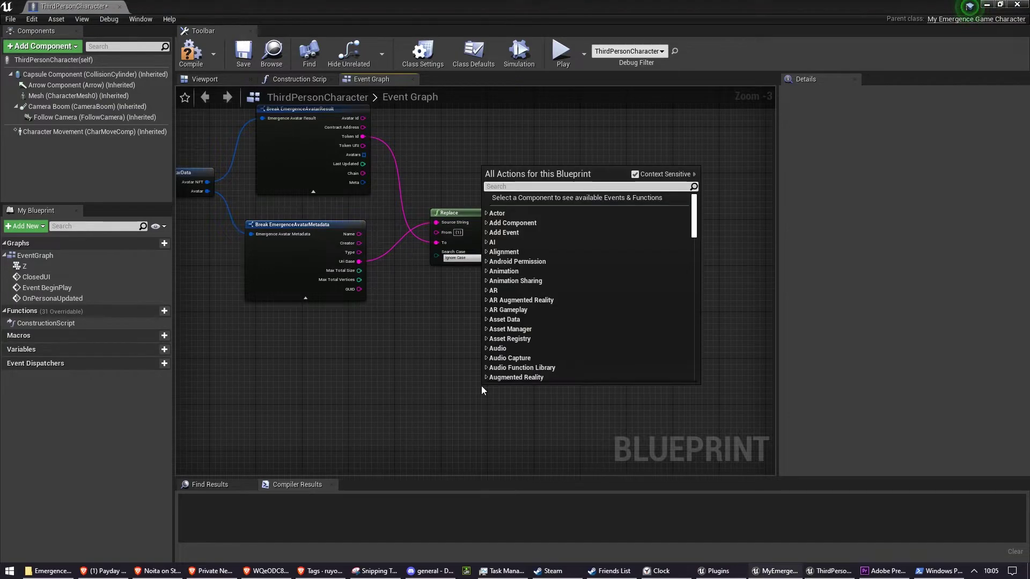
{"action": "type", "text": "custom"}
{"action": "key", "text": "Return"}
{"action": "type", "text": "E"}
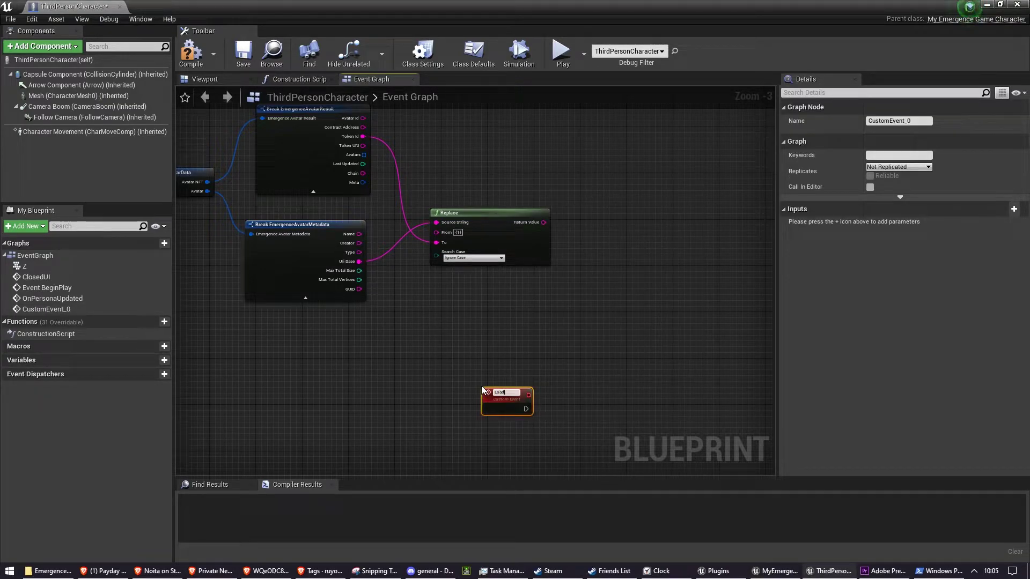
{"action": "type", "text": "oadVRMFromURL"}
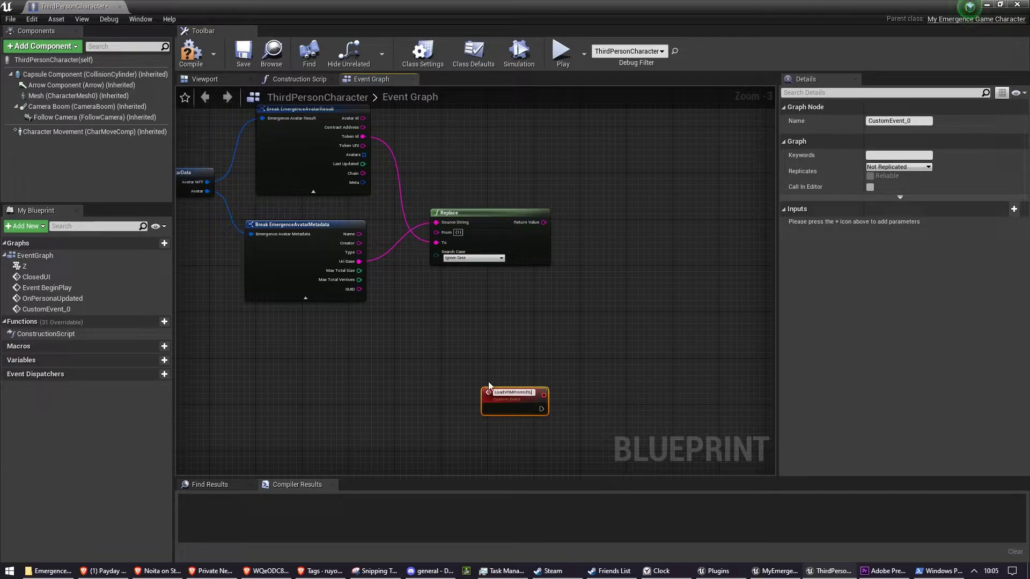
{"action": "key", "text": "Return"}
Step: Give the event a String input named URL and compile the blueprint
{"action": "scroll", "coordinate": [681, 292], "scroll_direction": "up", "scroll_amount": 3}
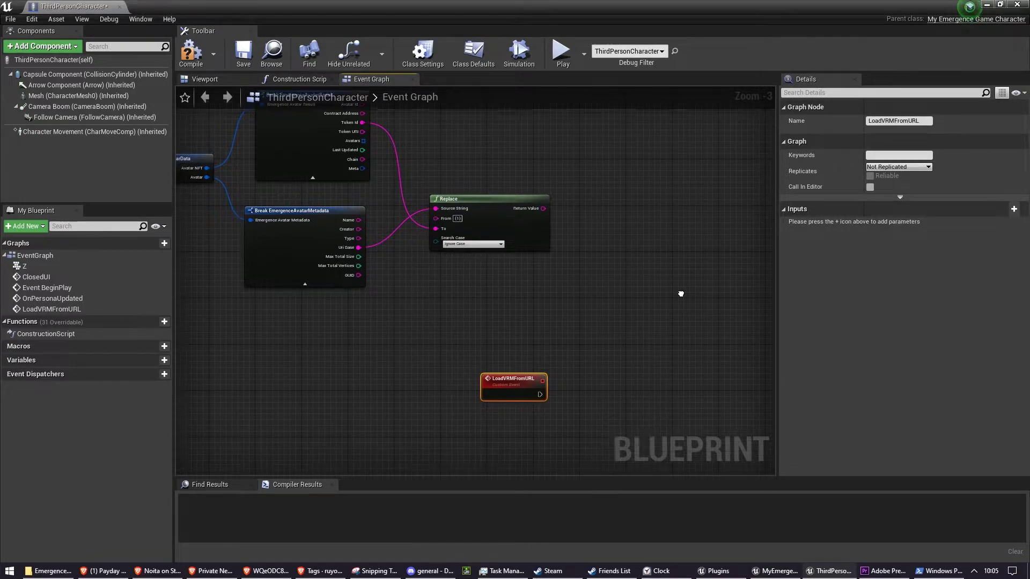
{"action": "left_click", "coordinate": [1014, 209]}
{"action": "left_click", "coordinate": [907, 226]}
{"action": "type", "text": "st"}
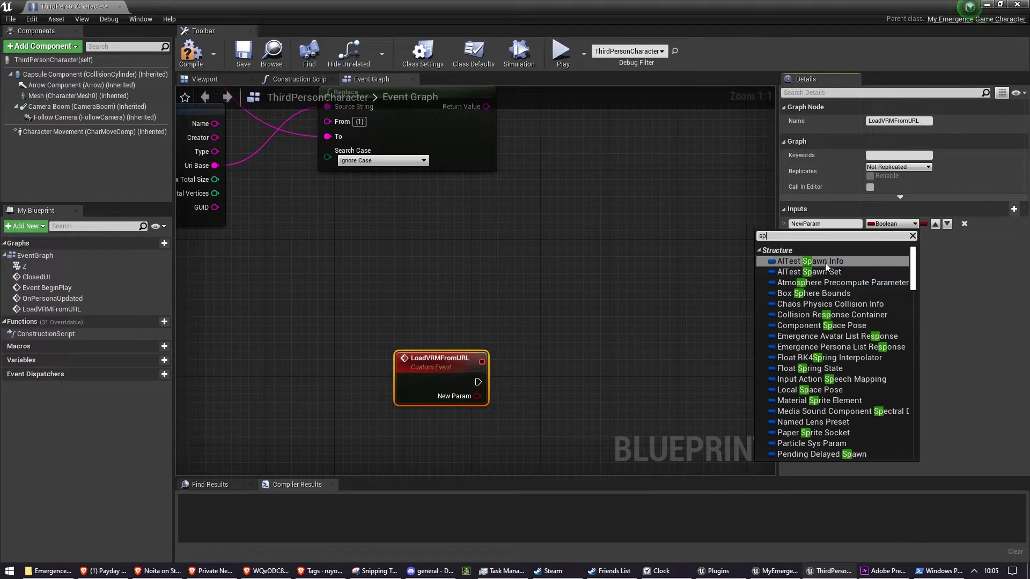
{"action": "key", "text": "Return"}
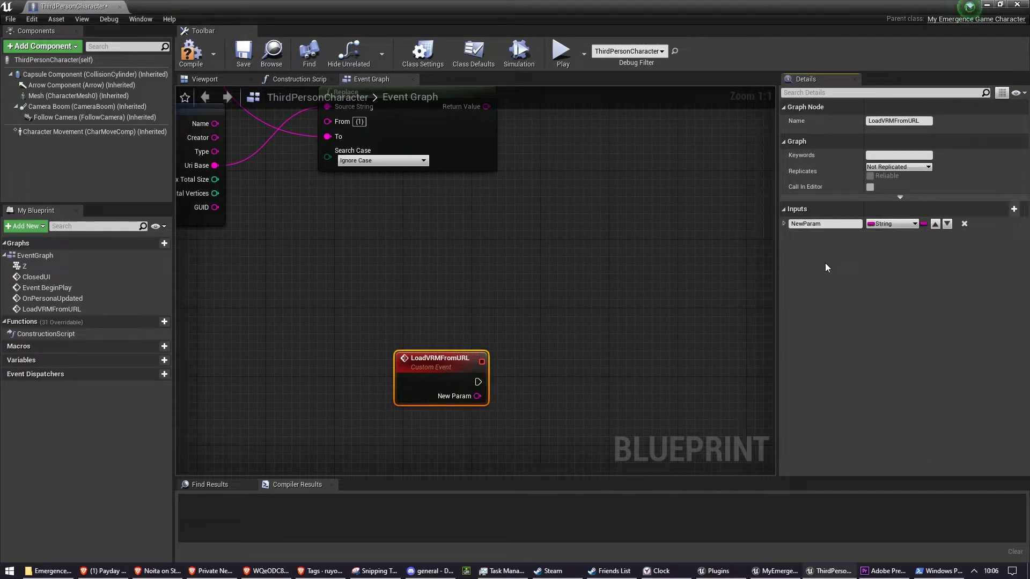
{"action": "left_click", "coordinate": [805, 224]}
{"action": "type", "text": "URL"}
{"action": "key", "text": "Return"}
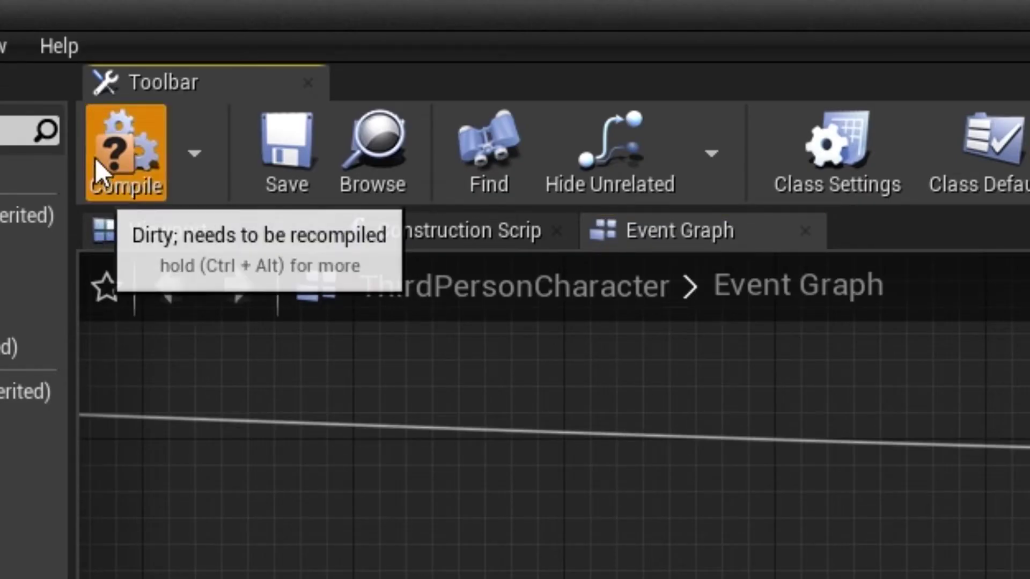
{"action": "left_click", "coordinate": [110, 156]}
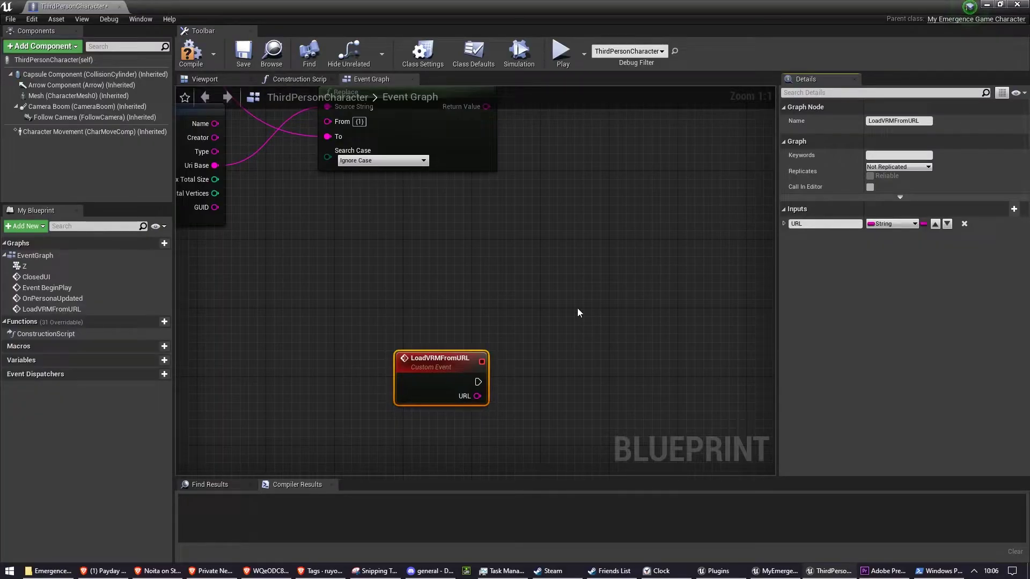
{"action": "scroll", "coordinate": [577, 308], "scroll_direction": "up", "scroll_amount": 2}
Step: Add a Load VRMFrom URL call fed by Replace's result, run when Avatar by Owner completes
{"action": "scroll", "coordinate": [606, 380], "scroll_direction": "down", "scroll_amount": 3}
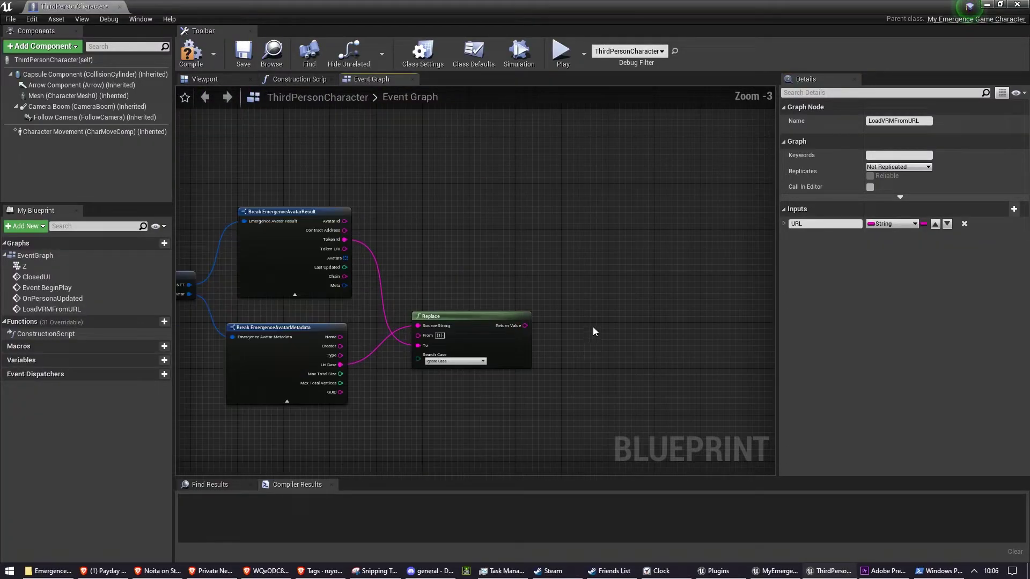
{"action": "left_click_drag", "start_coordinate": [524, 326], "coordinate": [588, 253]}
{"action": "type", "text": "loadv"}
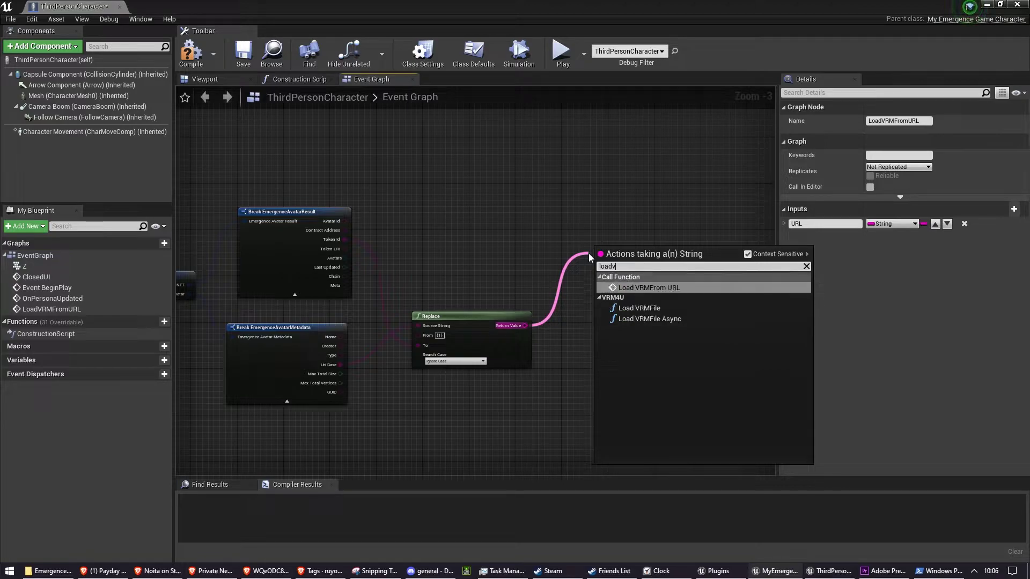
{"action": "key", "text": "Return"}
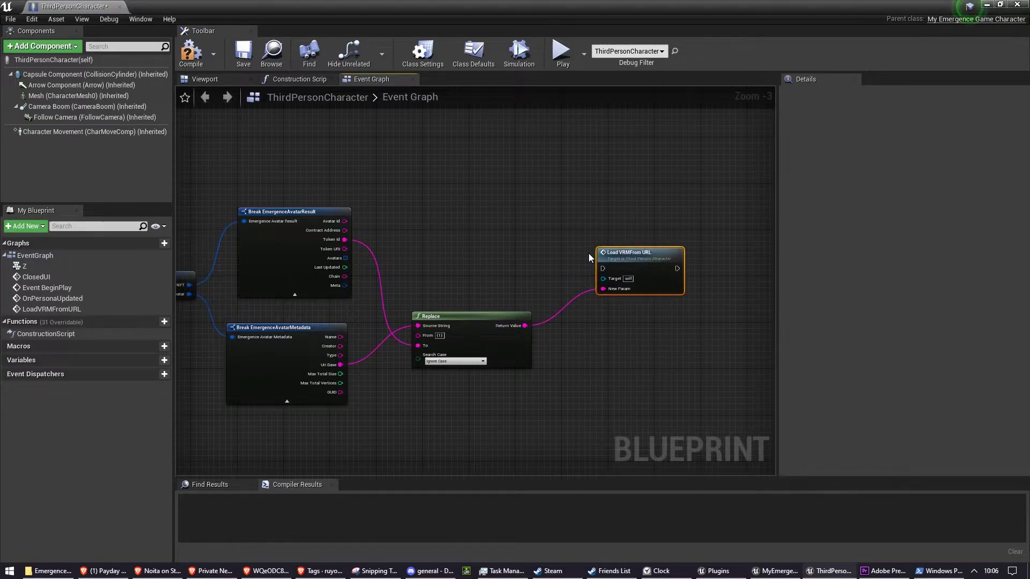
{"action": "right_click_drag", "start_coordinate": [588, 253], "coordinate": [685, 268]}
{"action": "scroll", "coordinate": [535, 265], "scroll_direction": "down", "scroll_amount": 4}
{"action": "scroll", "coordinate": [365, 236], "scroll_direction": "up", "scroll_amount": 7}
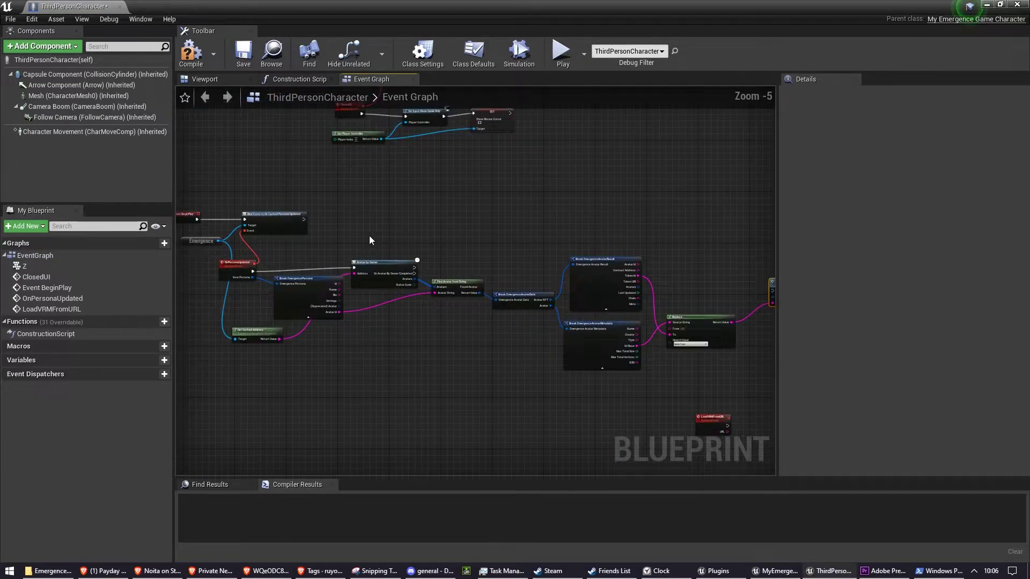
{"action": "right_click_drag", "start_coordinate": [445, 273], "coordinate": [467, 275]}
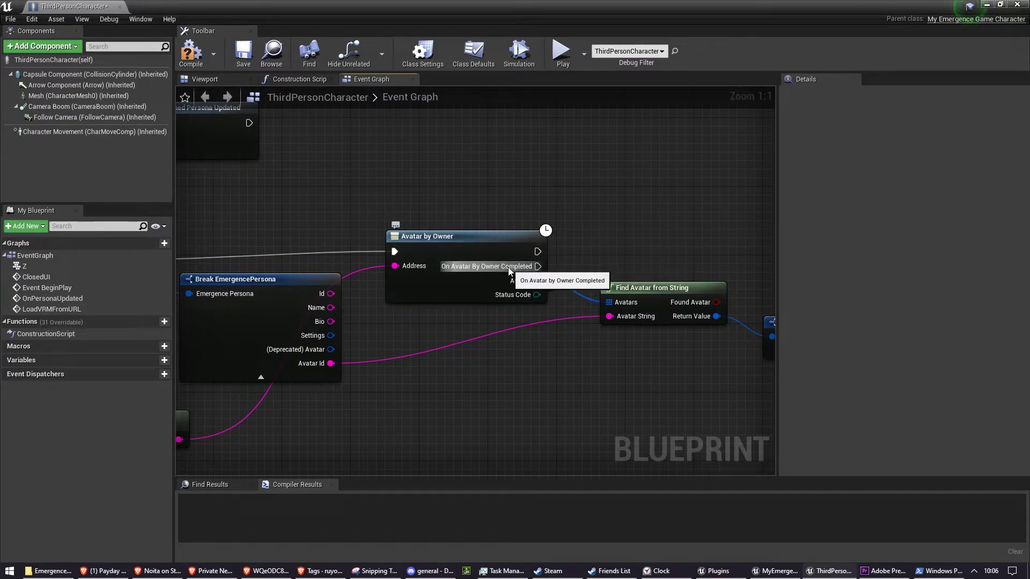
{"action": "left_click_drag", "start_coordinate": [494, 268], "coordinate": [441, 268]}
Step: Rearrange the Break, Replace, Load VRMFrom URL and LoadVRMFromURL event nodes into a tidy layout
{"action": "right_click_drag", "start_coordinate": [342, 262], "coordinate": [569, 279]}
{"action": "scroll", "coordinate": [570, 279], "scroll_direction": "down", "scroll_amount": 7}
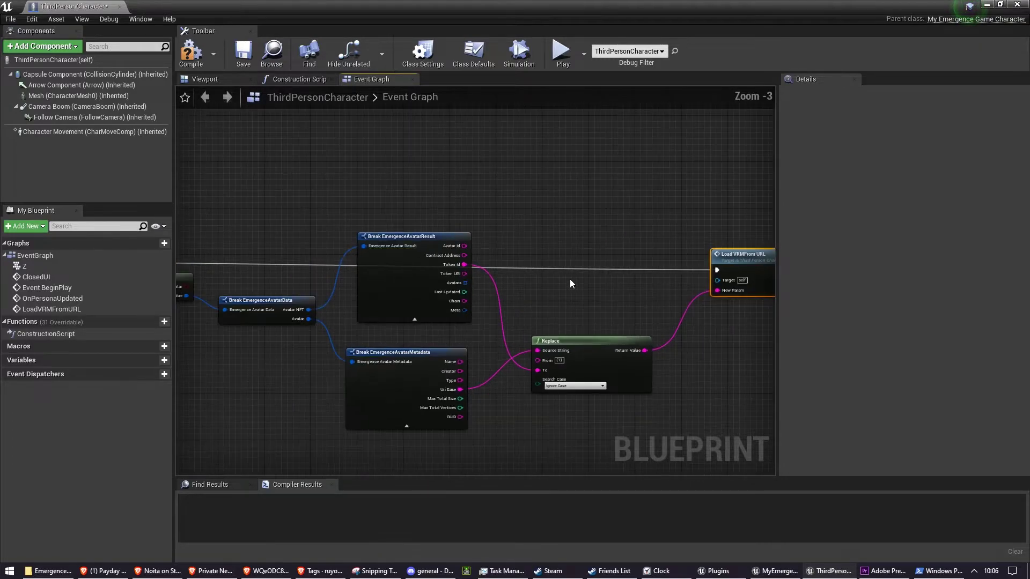
{"action": "scroll", "coordinate": [633, 215], "scroll_direction": "up", "scroll_amount": 2}
{"action": "left_click_drag", "start_coordinate": [679, 192], "coordinate": [450, 294]}
{"action": "left_click_drag", "start_coordinate": [501, 246], "coordinate": [485, 291]}
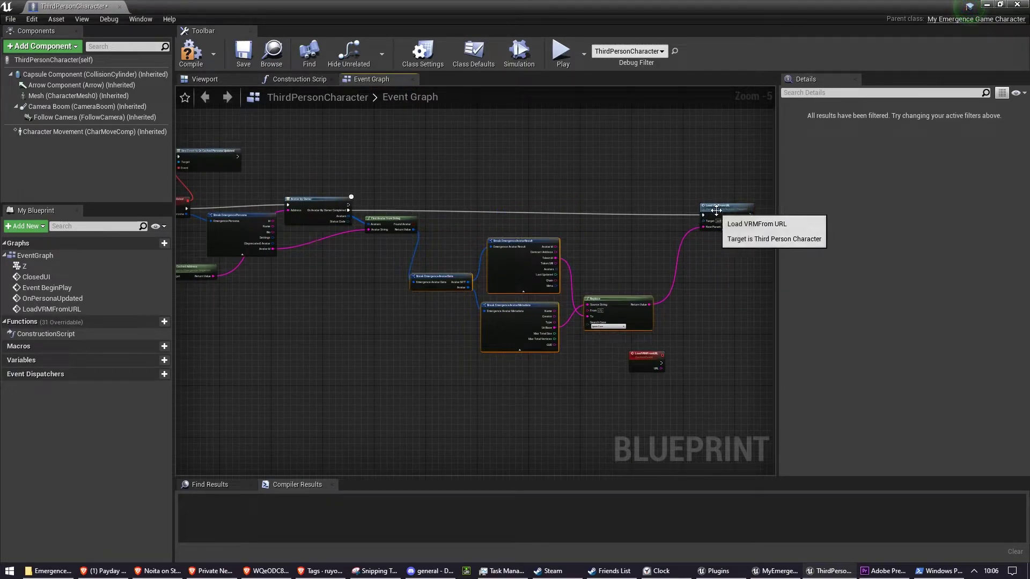
{"action": "left_click_drag", "start_coordinate": [719, 207], "coordinate": [674, 207]}
{"action": "left_click_drag", "start_coordinate": [675, 361], "coordinate": [501, 418]}
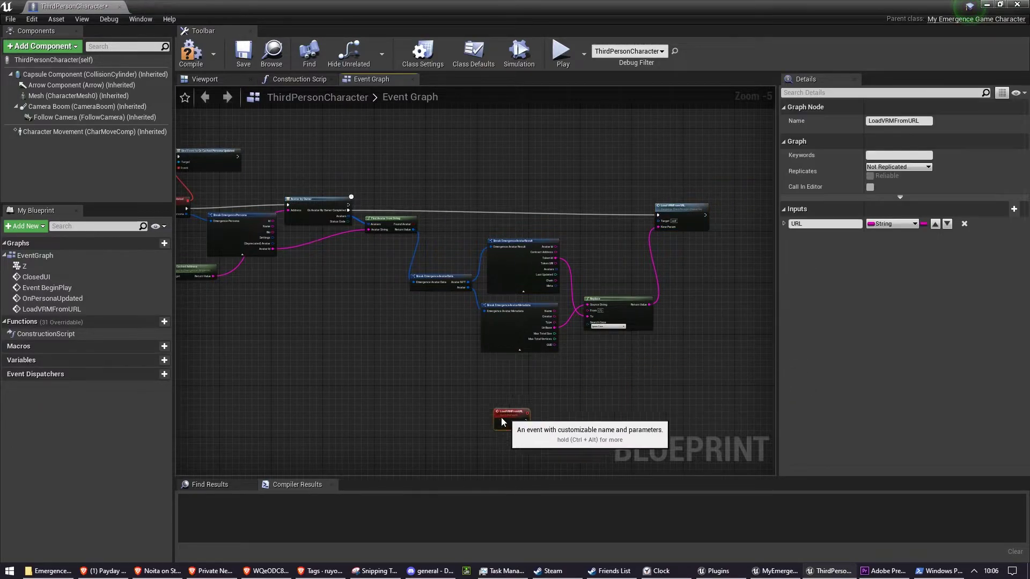
{"action": "right_click_drag", "start_coordinate": [198, 197], "coordinate": [338, 194]}
{"action": "scroll", "coordinate": [338, 194], "scroll_direction": "up", "scroll_amount": 2}
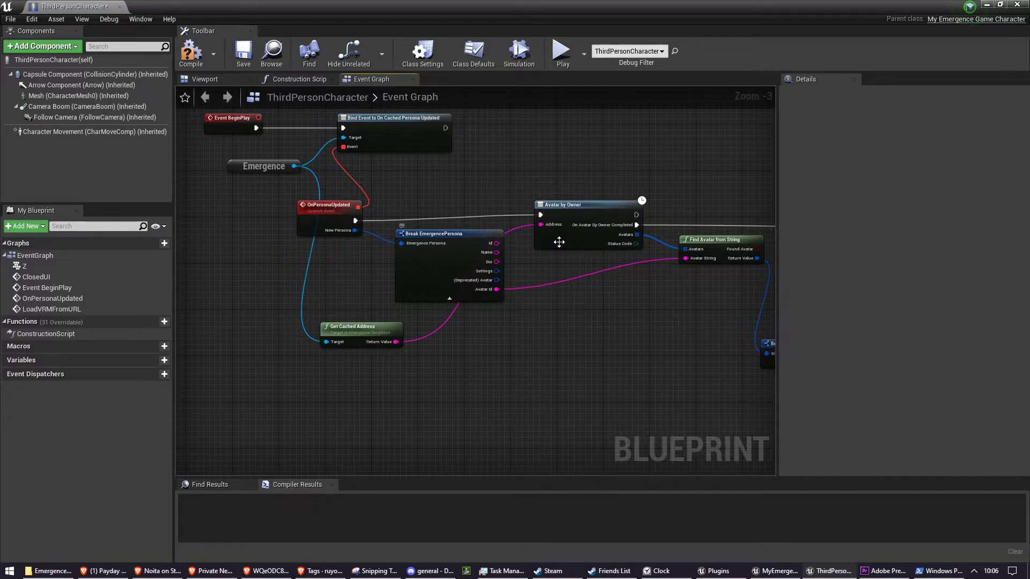
Step: Review the chain from Avatar by Owner through Replace to Load VRMFrom URL, then compile
{"action": "left_click", "coordinate": [558, 239]}
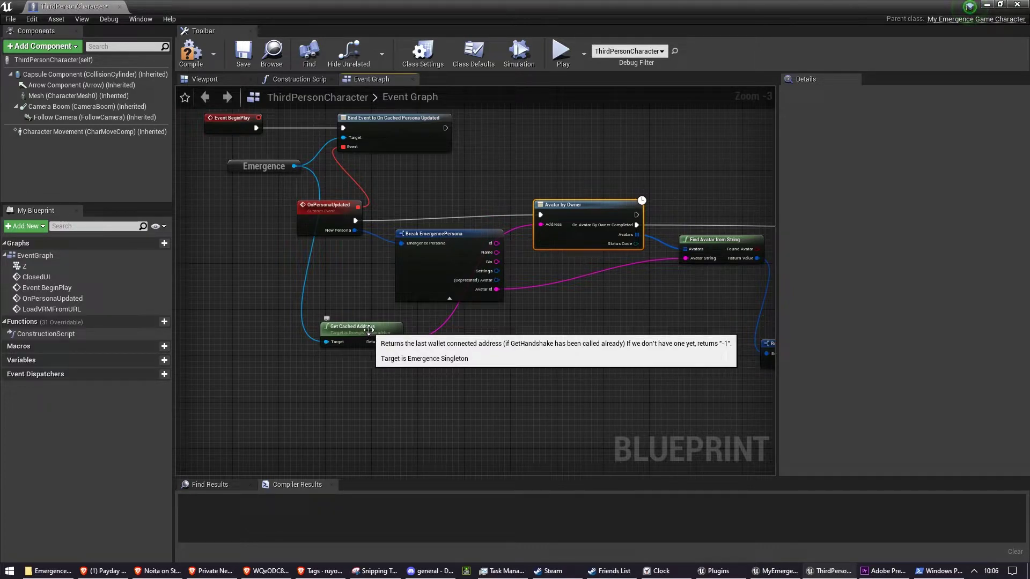
{"action": "right_click_drag", "start_coordinate": [399, 322], "coordinate": [213, 327]}
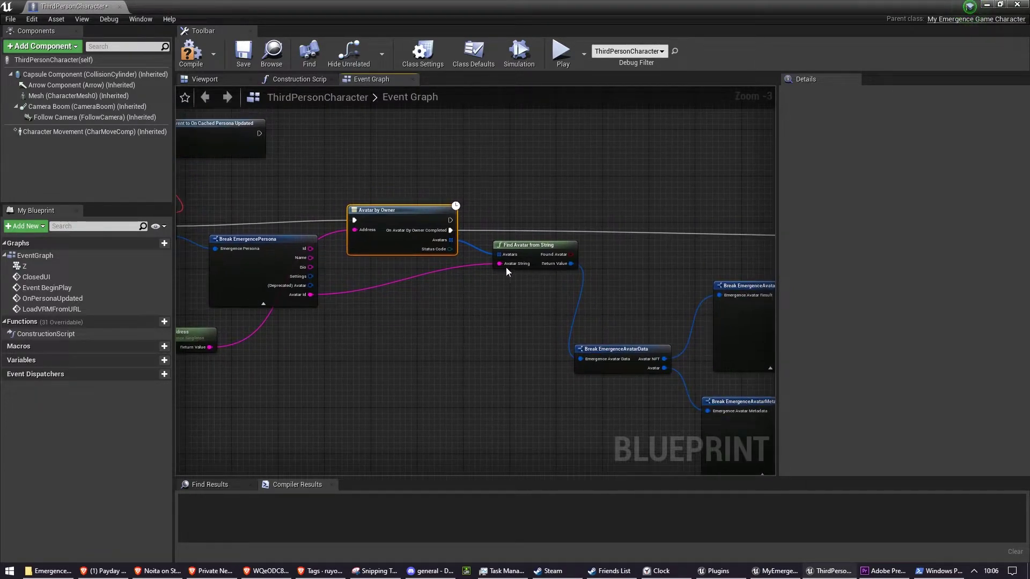
{"action": "scroll", "coordinate": [494, 253], "scroll_direction": "up", "scroll_amount": 3}
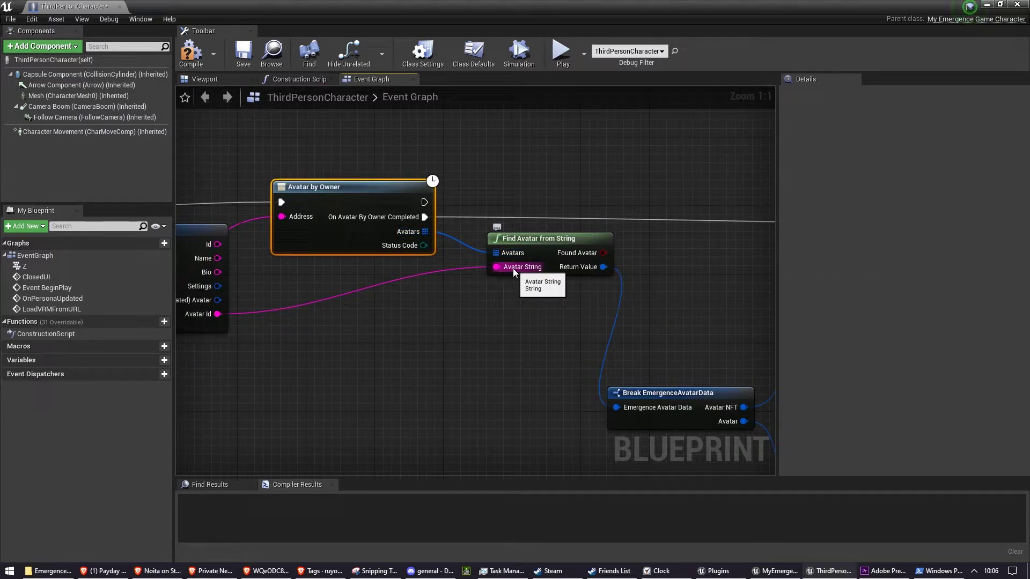
{"action": "right_click_drag", "start_coordinate": [513, 269], "coordinate": [442, 269]}
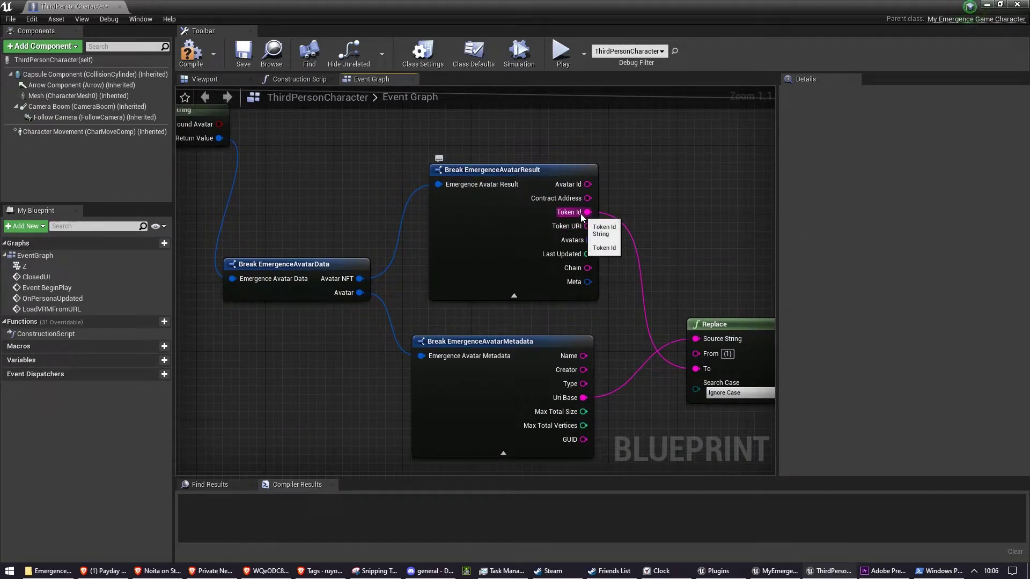
{"action": "right_click_drag", "start_coordinate": [600, 286], "coordinate": [526, 175]}
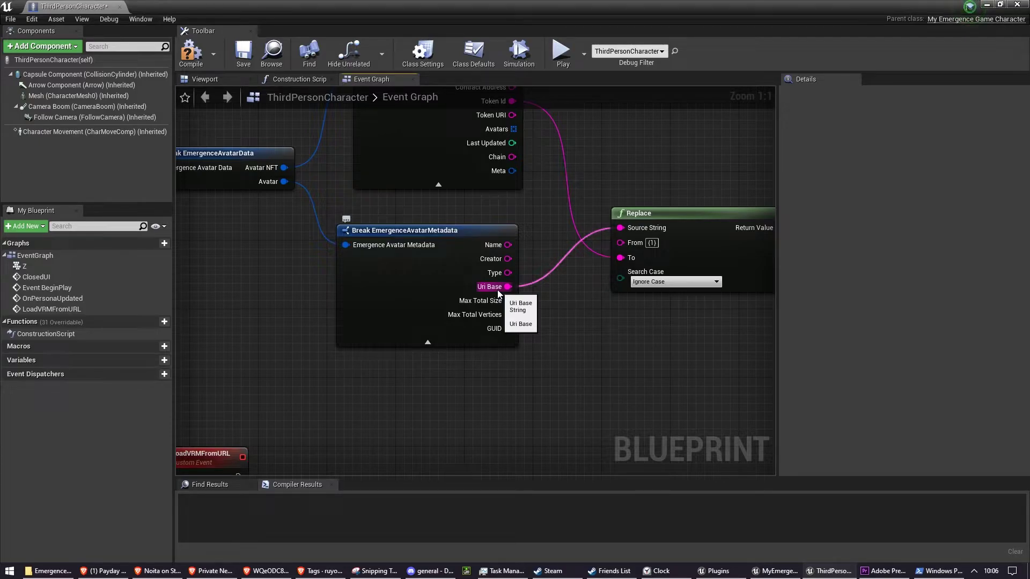
{"action": "right_click_drag", "start_coordinate": [498, 290], "coordinate": [323, 393]}
{"action": "left_click_drag", "start_coordinate": [425, 288], "coordinate": [630, 414]}
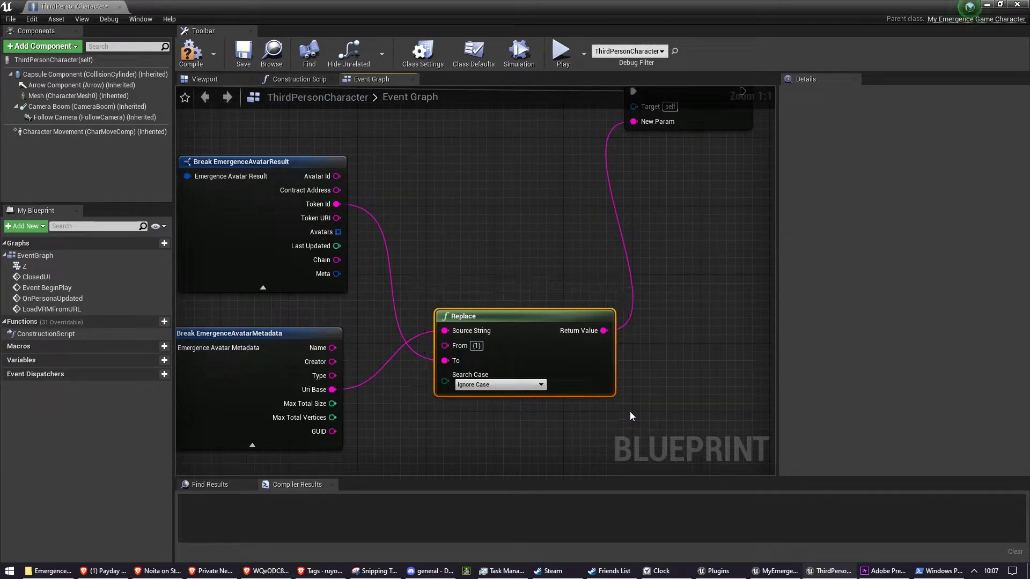
{"action": "left_click", "coordinate": [630, 416]}
{"action": "right_click_drag", "start_coordinate": [630, 416], "coordinate": [608, 527]}
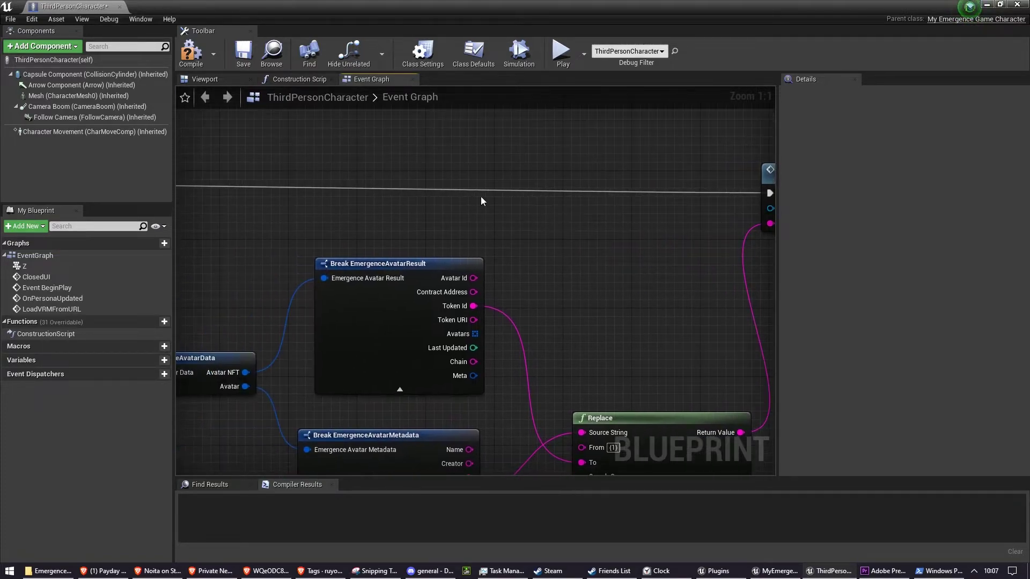
{"action": "right_click_drag", "start_coordinate": [413, 224], "coordinate": [573, 214]}
{"action": "left_click", "coordinate": [194, 67]}
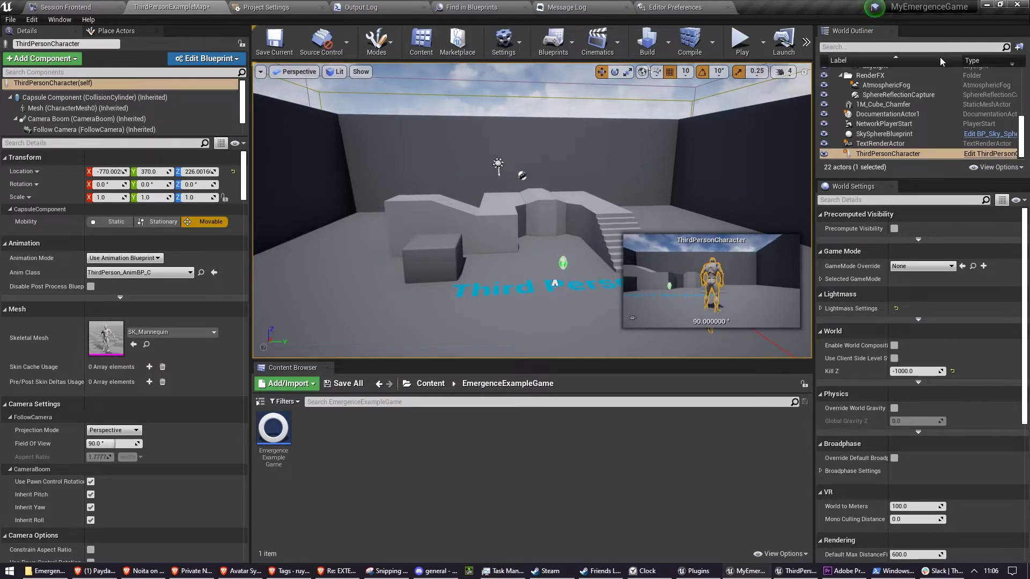
Step: Filter the Content folder by 'ue4' and open UE4_Mannequin_Skeleton in the skeleton editor
{"action": "left_click", "coordinate": [431, 384]}
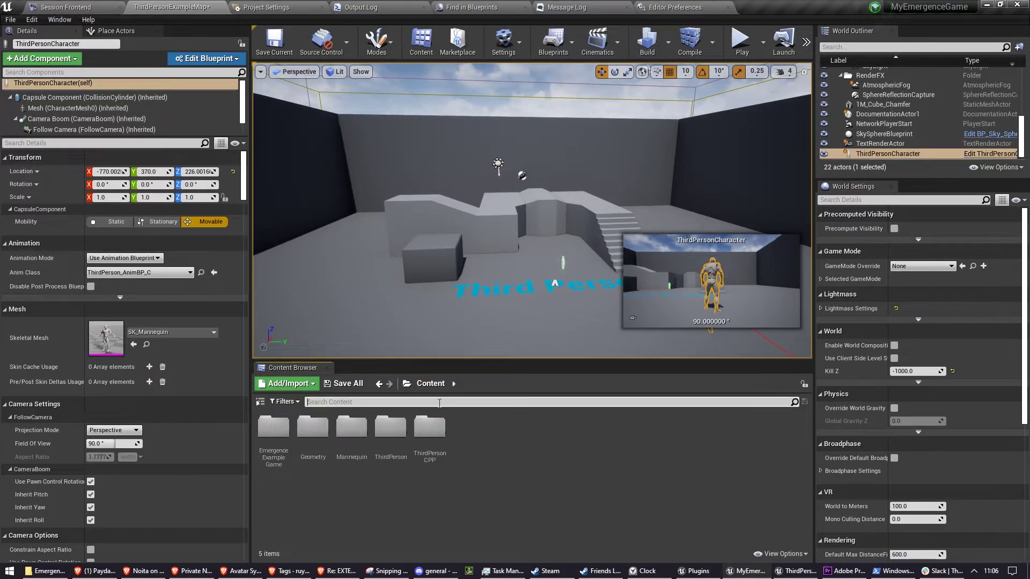
{"action": "type", "text": "ue4"}
{"action": "mouse_move", "coordinate": [480, 441]}
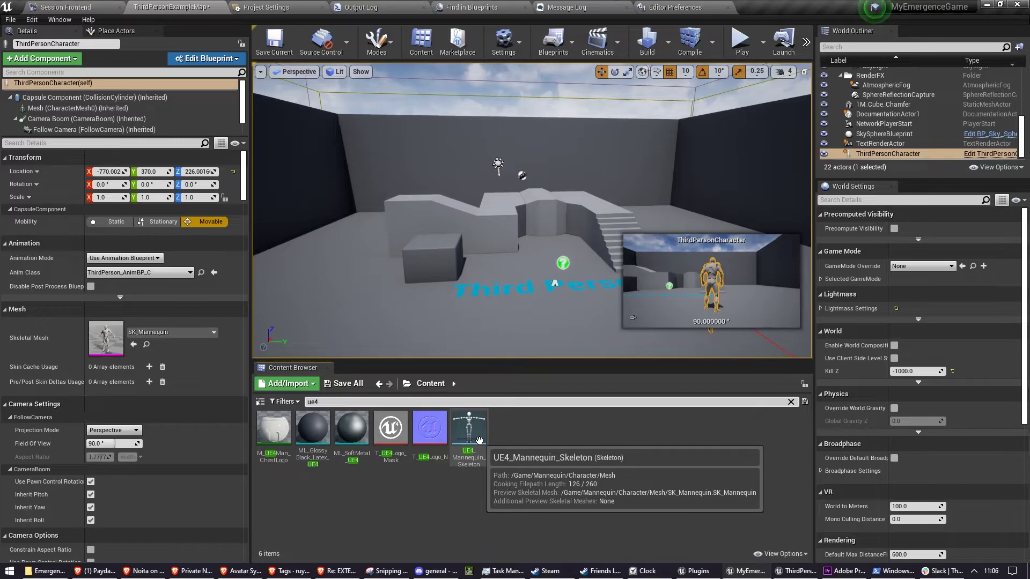
{"action": "right_click", "coordinate": [479, 441]}
{"action": "left_click", "coordinate": [515, 196]}
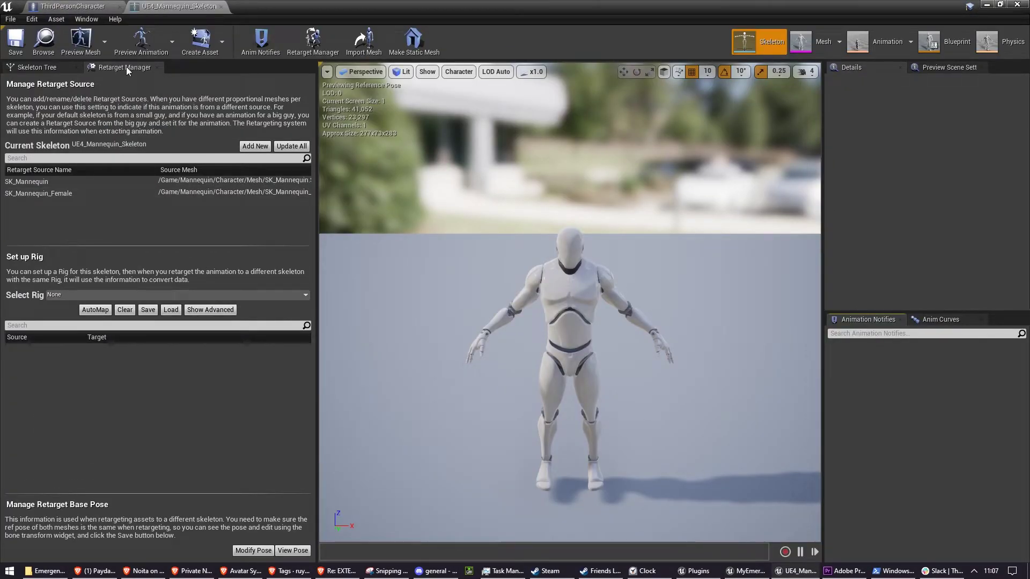
Step: Assign the Humanoid rig in the Retarget Manager, save, and return to the level editor
{"action": "left_click", "coordinate": [83, 19]}
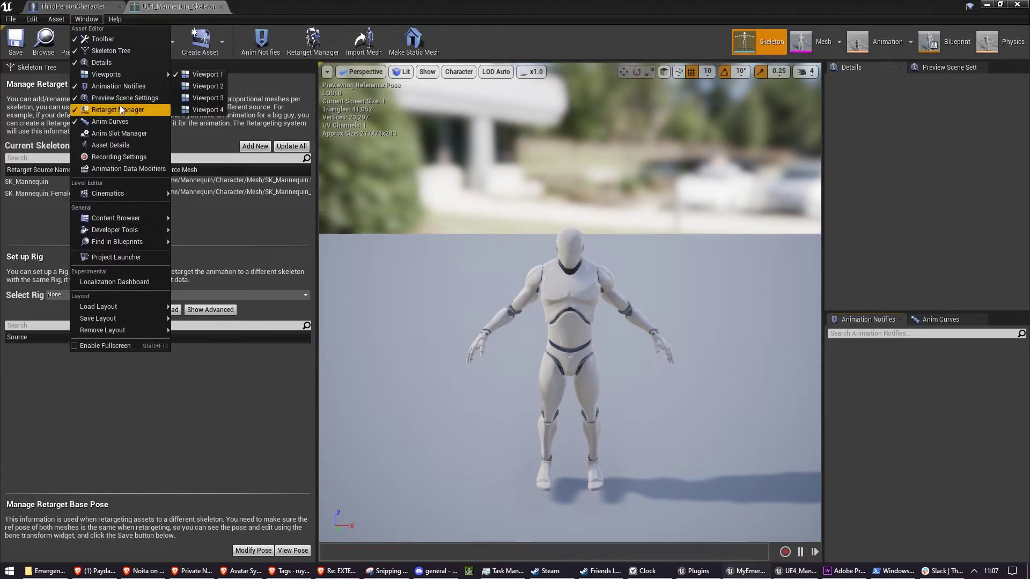
{"action": "left_click", "coordinate": [147, 113]}
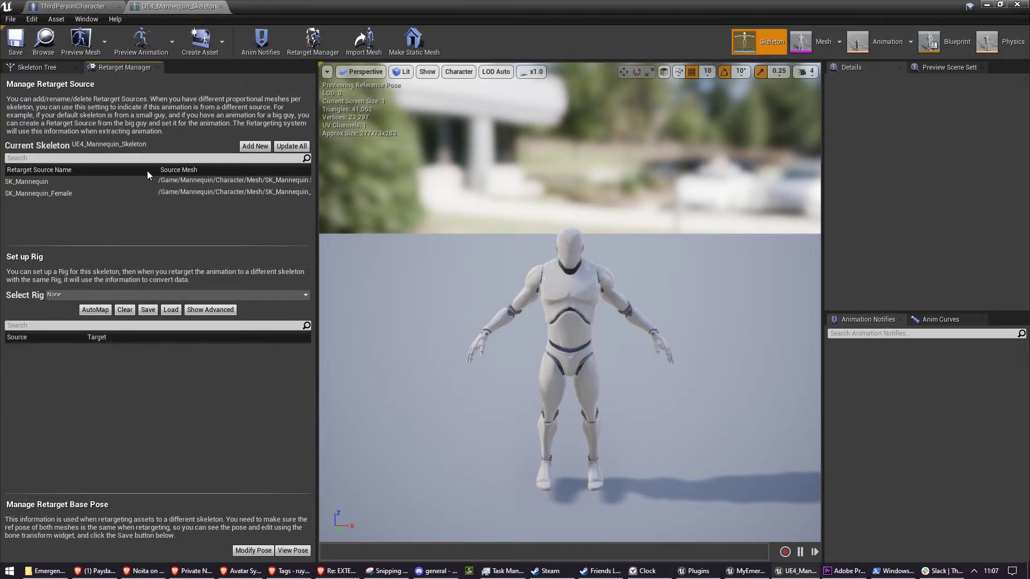
{"action": "left_click", "coordinate": [70, 295]}
{"action": "left_click", "coordinate": [66, 315]}
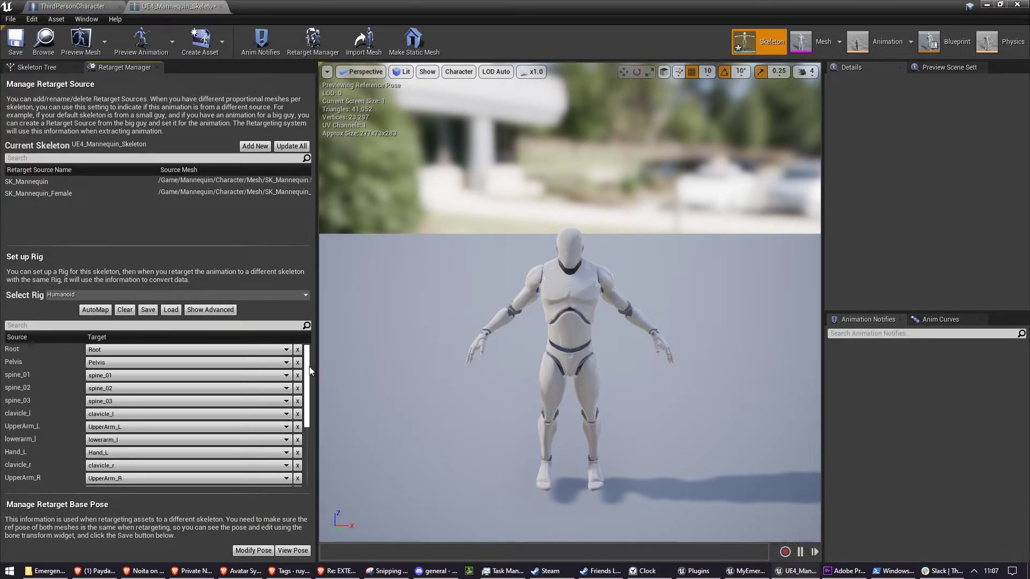
{"action": "left_click_drag", "start_coordinate": [309, 371], "coordinate": [309, 413]}
{"action": "scroll", "coordinate": [309, 413], "scroll_direction": "up", "scroll_amount": 5}
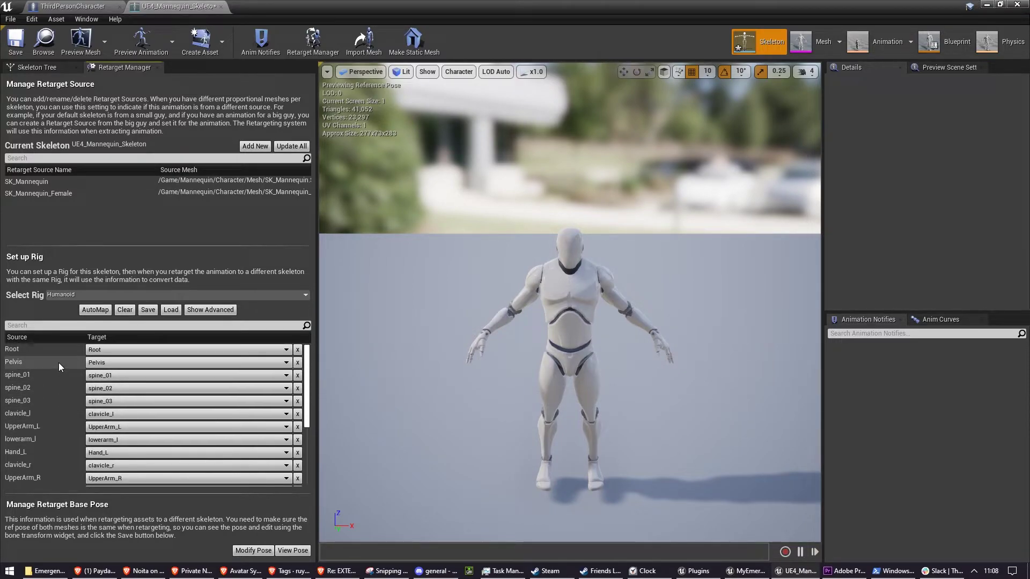
{"action": "left_click", "coordinate": [210, 310]}
{"action": "scroll", "coordinate": [48, 387], "scroll_direction": "down", "scroll_amount": 10}
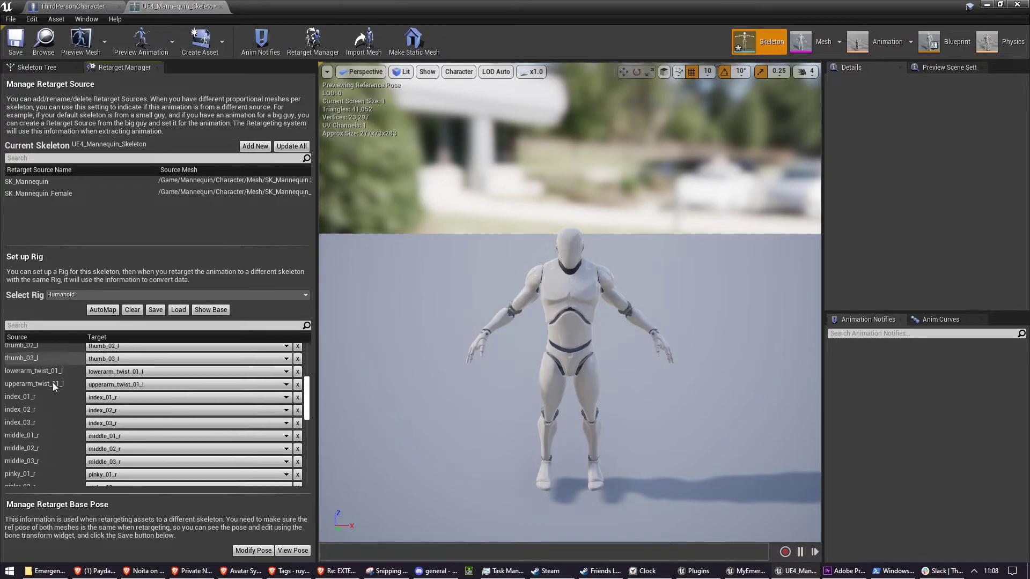
{"action": "scroll", "coordinate": [57, 382], "scroll_direction": "up", "scroll_amount": 8}
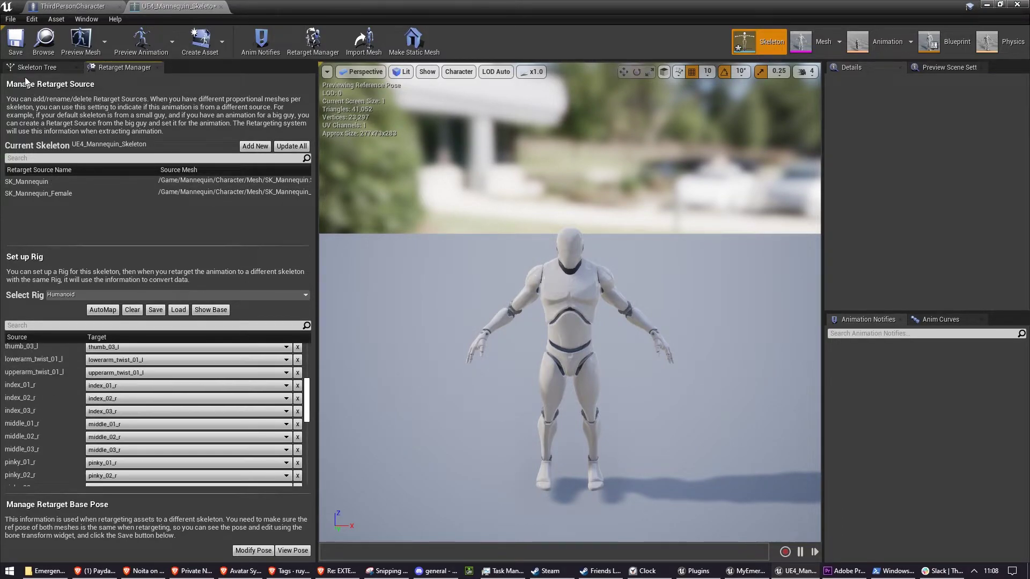
{"action": "left_click", "coordinate": [16, 42]}
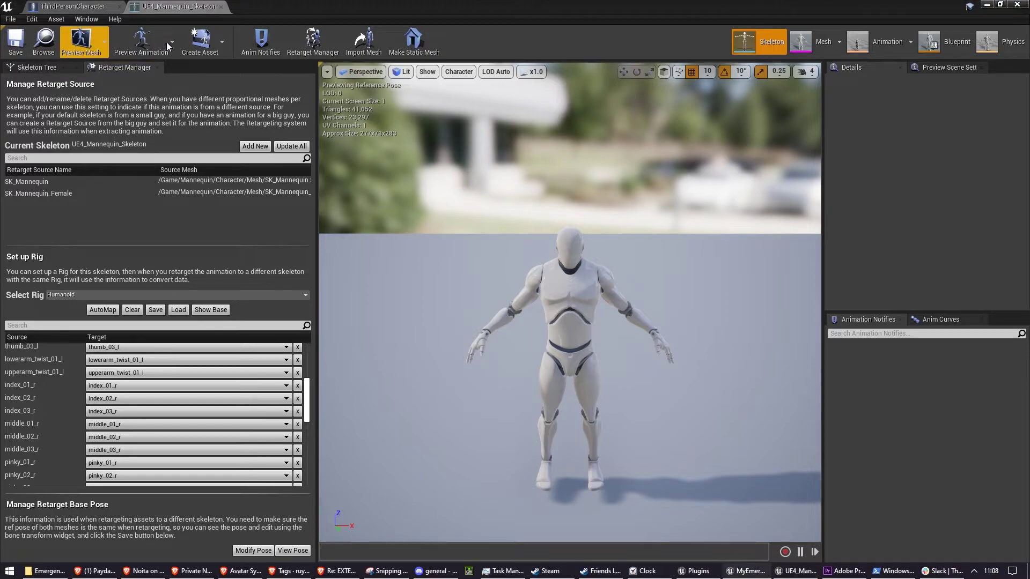
{"action": "left_click", "coordinate": [44, 41]}
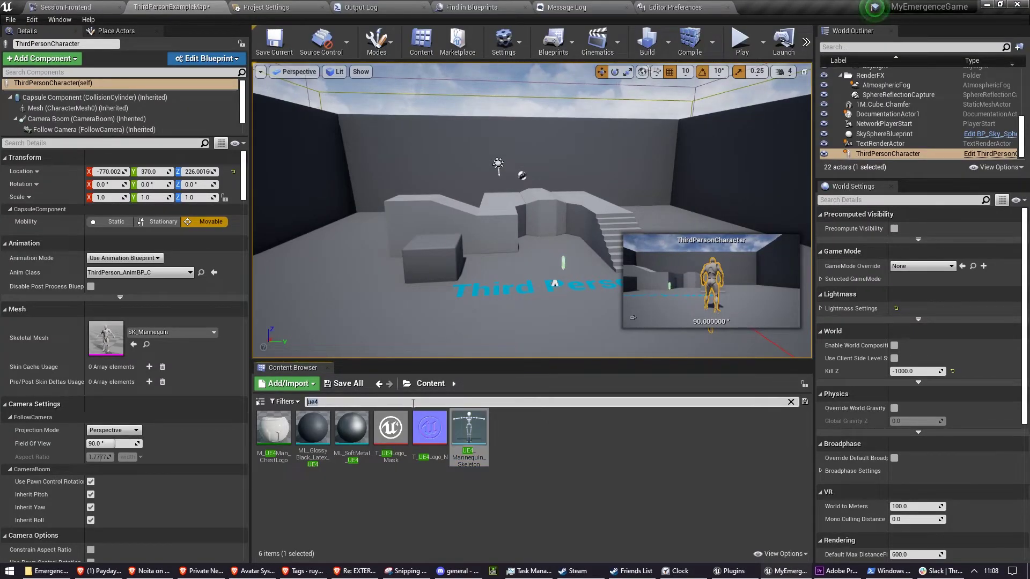
Step: Duplicate and retarget ThirdPerson_AnimBP to the SKEL_VRoidSimple skeleton
{"action": "left_click", "coordinate": [534, 403]}
{"action": "type", "text": "animbp"}
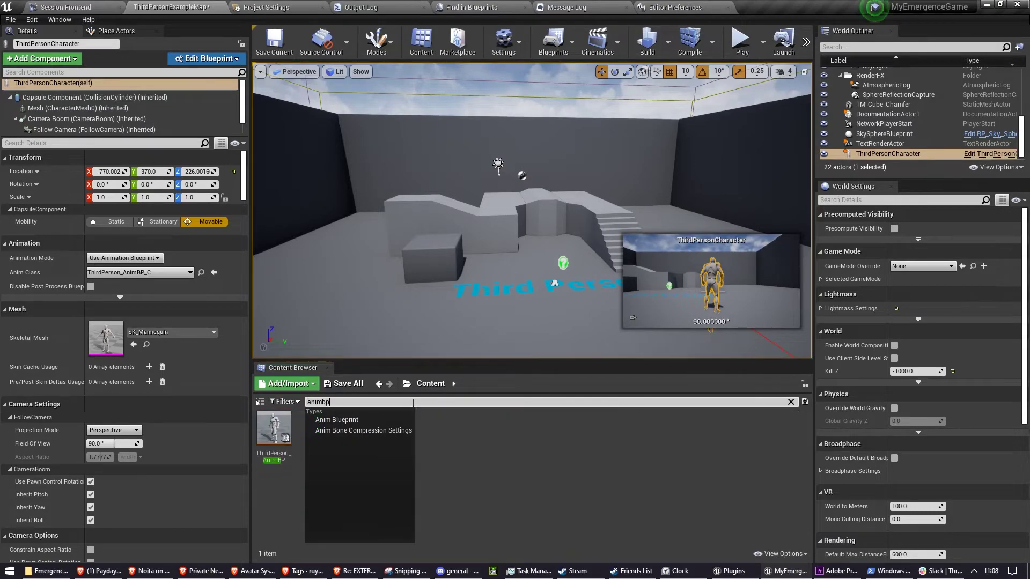
{"action": "right_click", "coordinate": [274, 436]}
{"action": "mouse_move", "coordinate": [398, 183]}
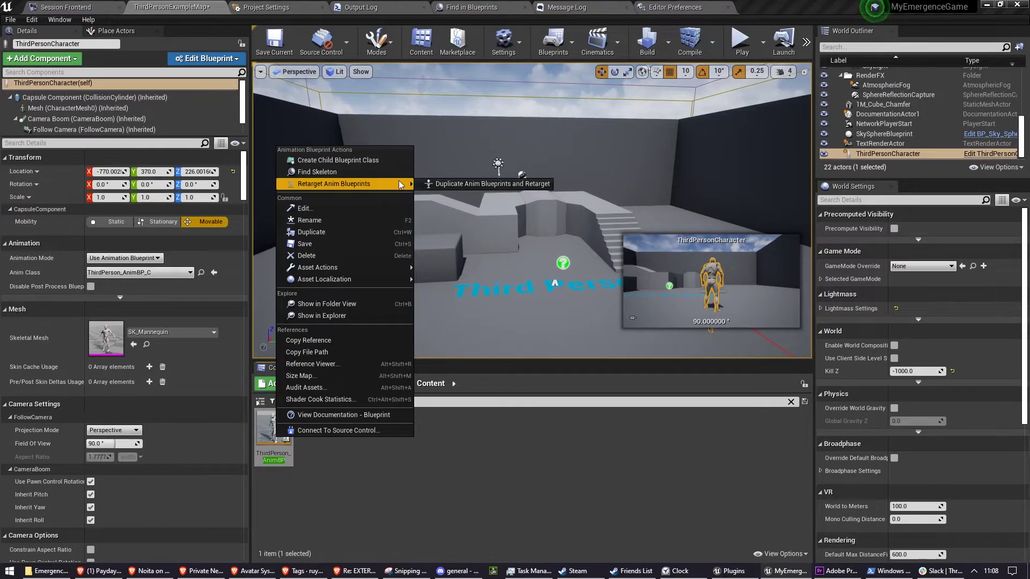
{"action": "left_click", "coordinate": [448, 184]}
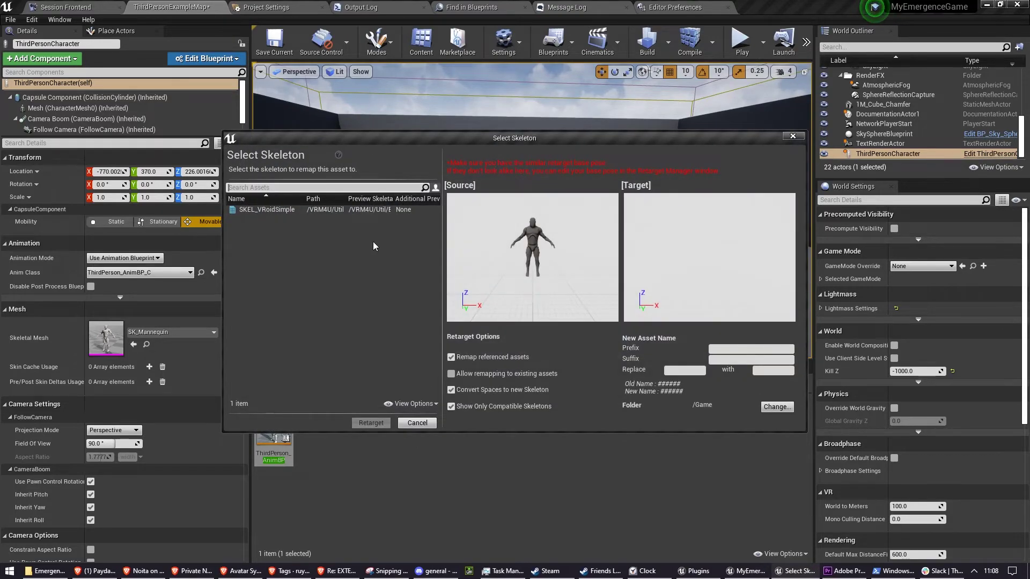
{"action": "left_click", "coordinate": [252, 210]}
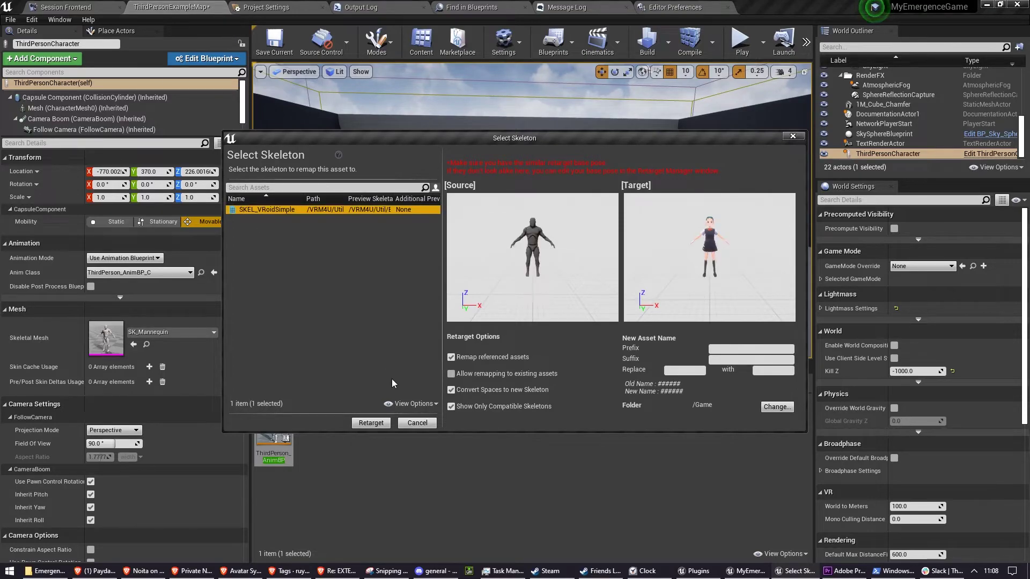
{"action": "left_click", "coordinate": [411, 407]}
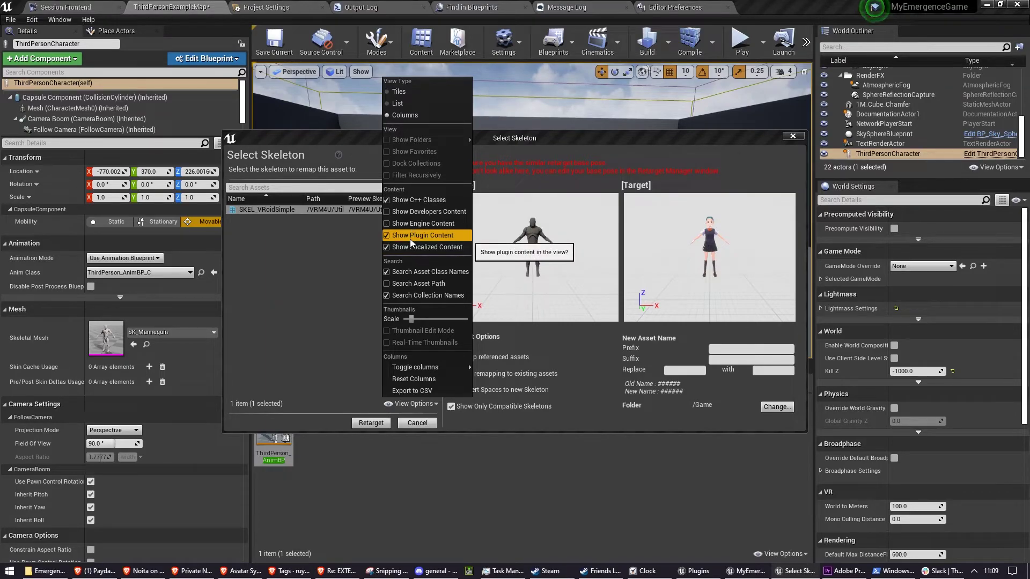
{"action": "left_click", "coordinate": [379, 243]}
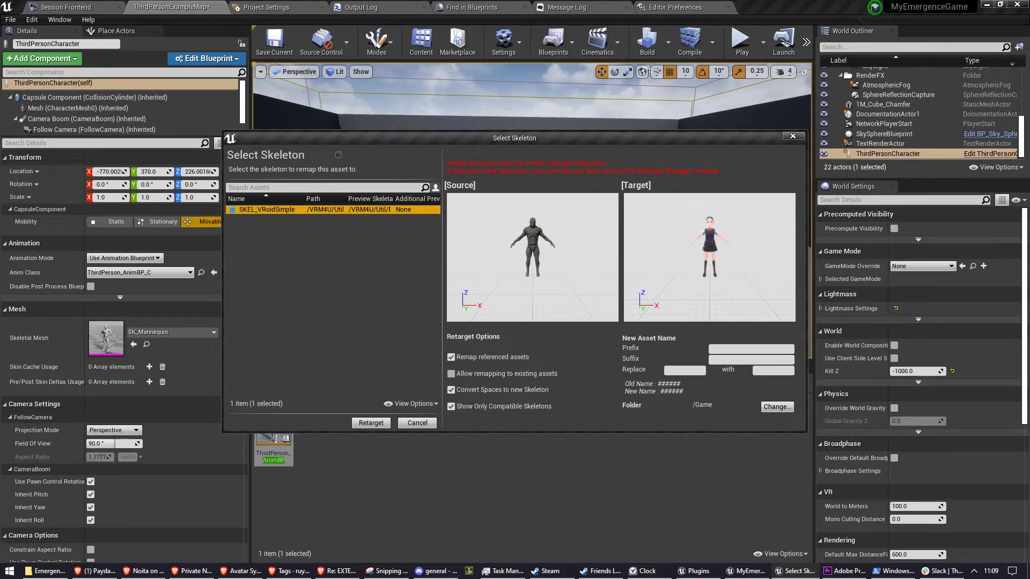
Step: Rename the copies by replacing 'ThirdPerson' with 'VRM' and run the retarget
{"action": "left_click", "coordinate": [687, 371]}
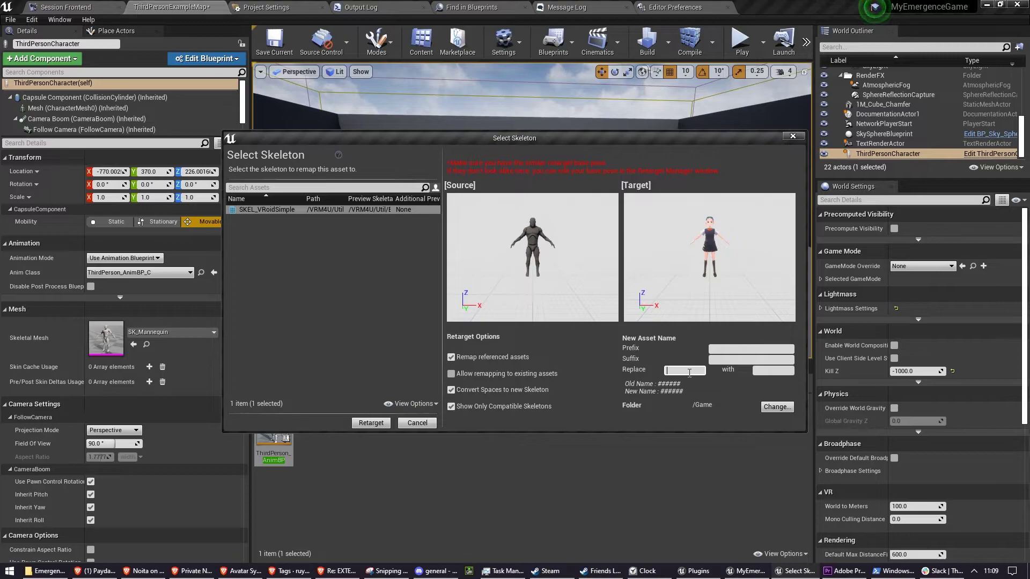
{"action": "type", "text": "Th"}
{"action": "type", "text": "h"}
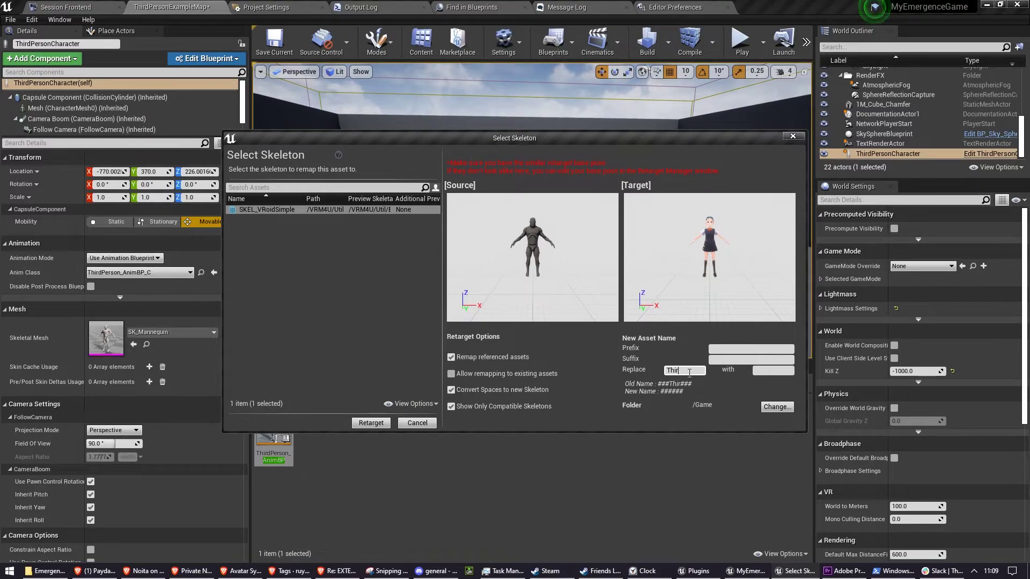
{"action": "type", "text": "rdPerson"}
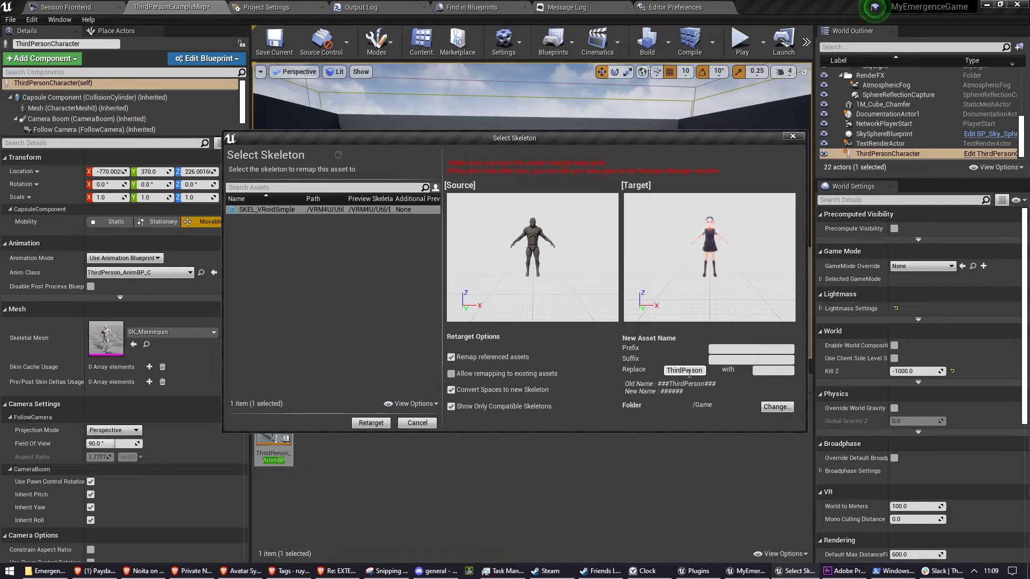
{"action": "left_click", "coordinate": [766, 371]}
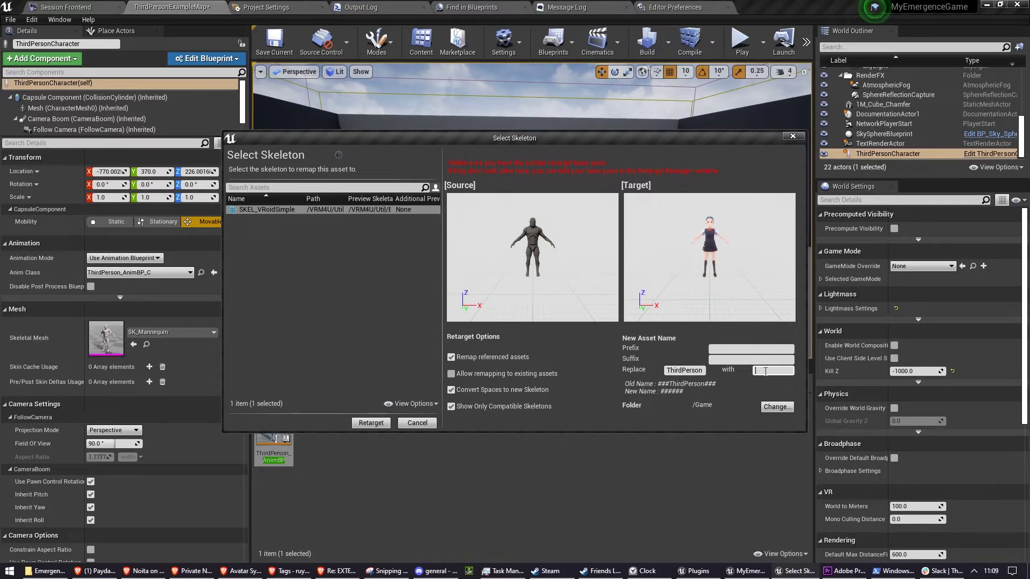
{"action": "type", "text": "VRM"}
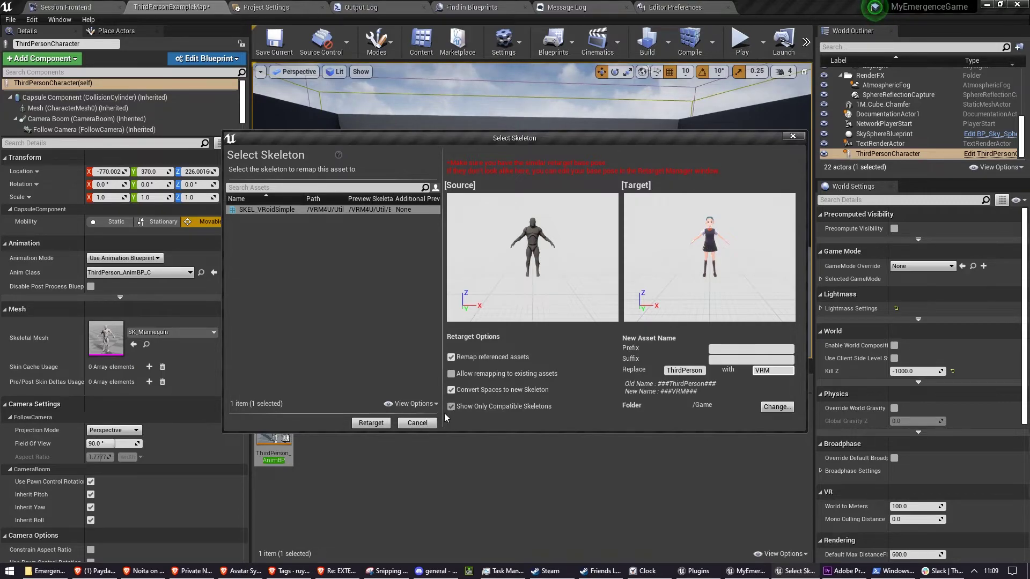
{"action": "left_click", "coordinate": [370, 423]}
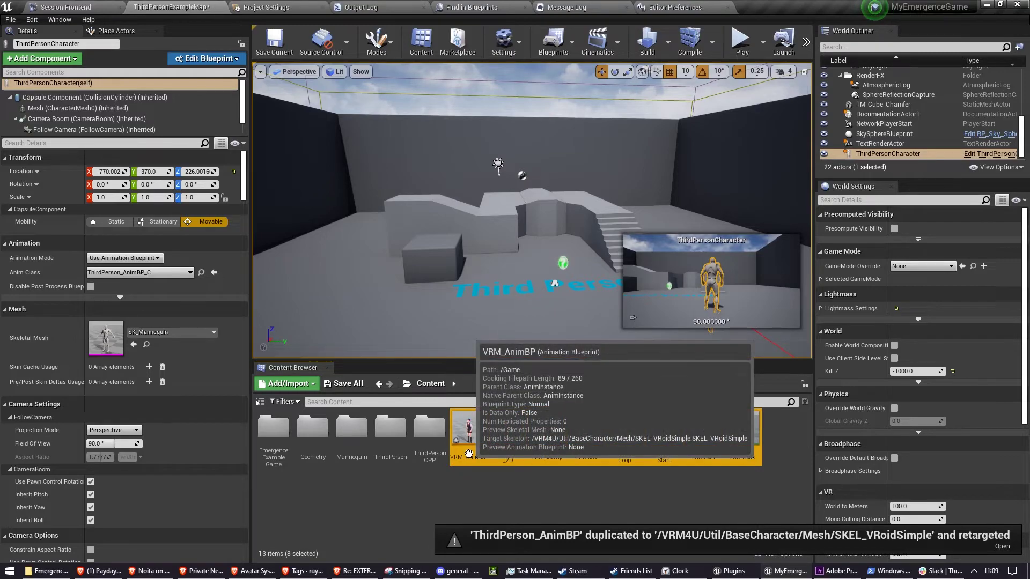
{"action": "left_click", "coordinate": [510, 460]}
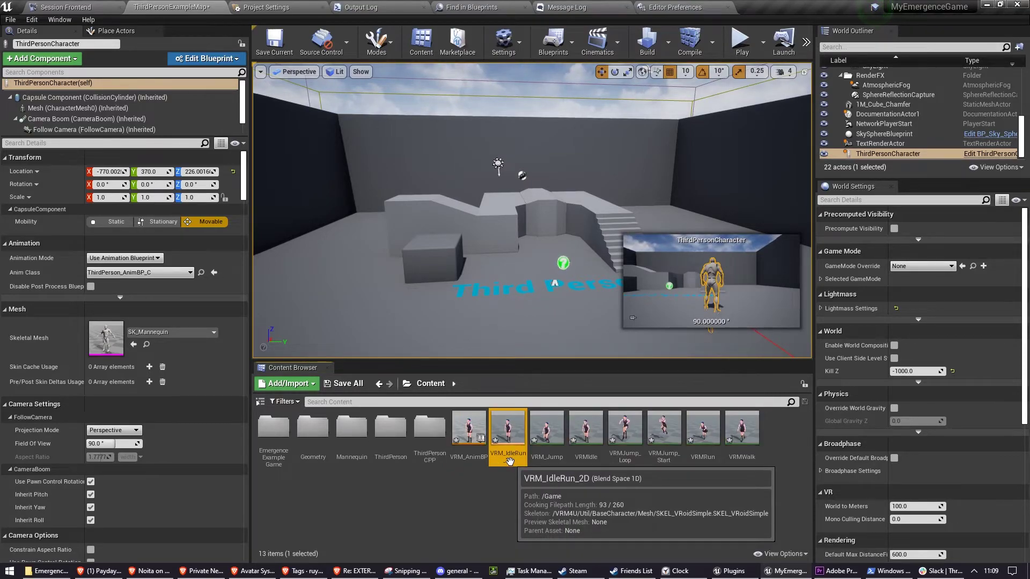
{"action": "left_click", "coordinate": [783, 456]}
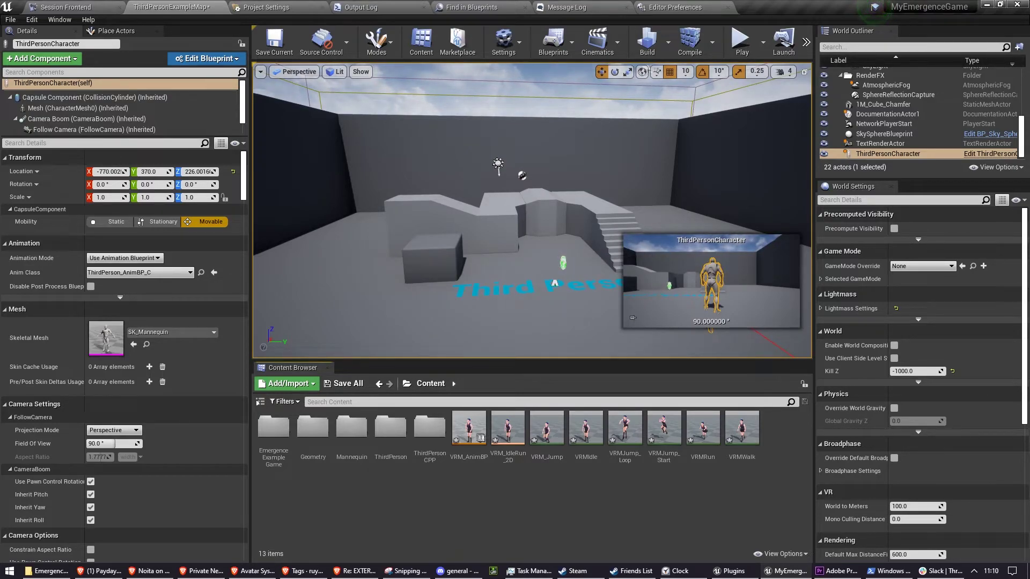
Step: In the ThirdPersonCharacter blueprint, add an EmergenceVRMMesh component parented under Mesh
{"action": "left_click", "coordinate": [983, 156]}
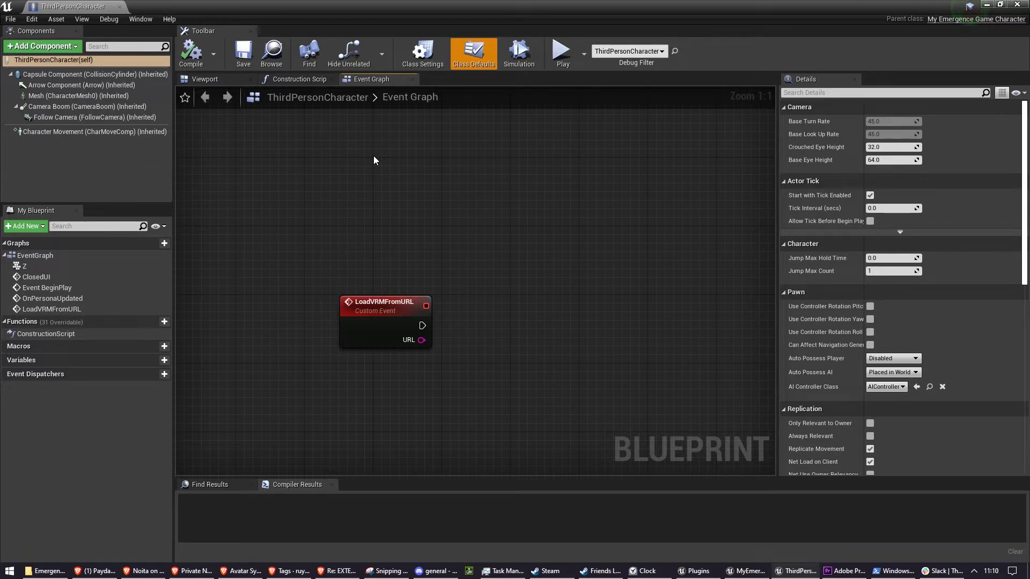
{"action": "left_click", "coordinate": [48, 47]}
{"action": "left_click", "coordinate": [51, 125]}
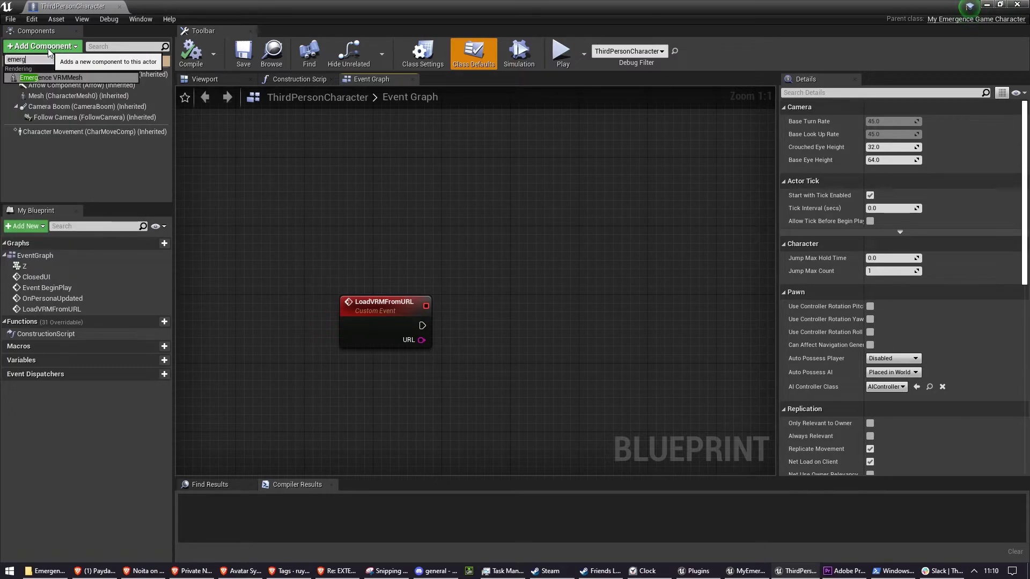
{"action": "key", "text": "Return"}
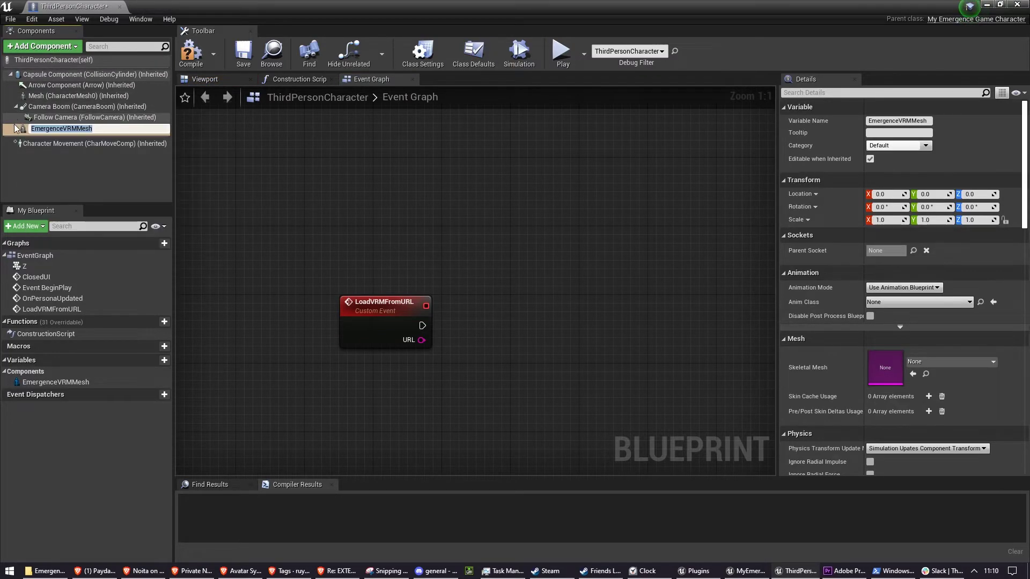
{"action": "left_click_drag", "start_coordinate": [51, 128], "coordinate": [32, 102]}
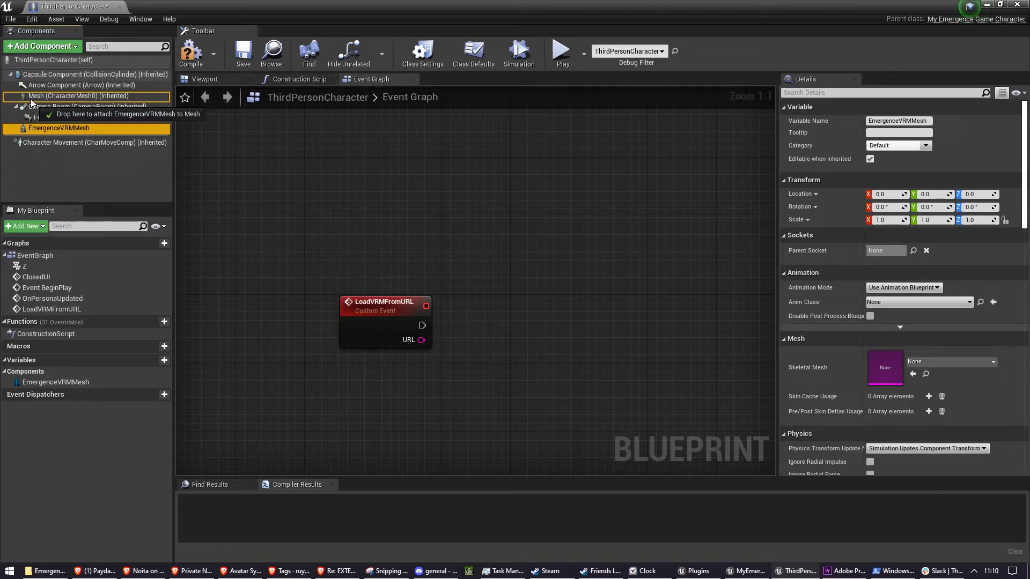
{"action": "left_click_drag", "start_coordinate": [32, 102], "coordinate": [31, 102]}
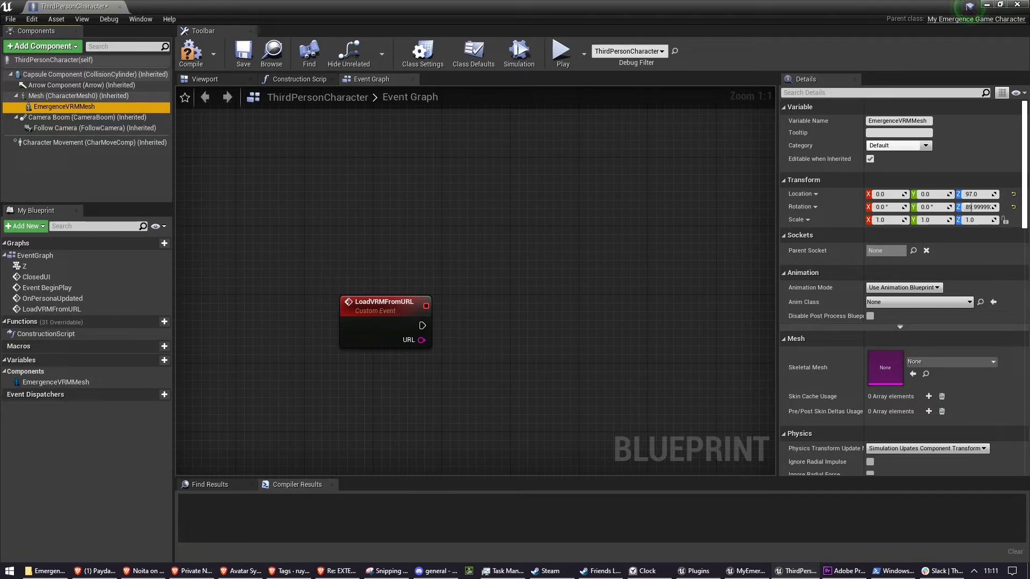
Step: Set EmergenceVRMMesh's Skeletal Mesh to SK_VRoidSimple and its Anim Class to VRM_AnimBP
{"action": "key", "text": "F2"}
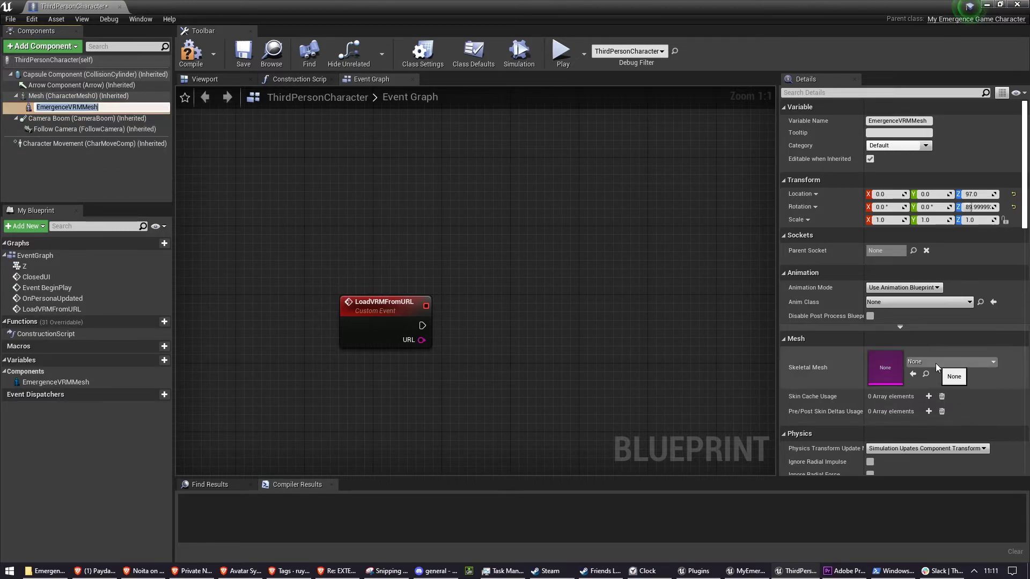
{"action": "key", "text": "Return"}
{"action": "left_click", "coordinate": [936, 363]}
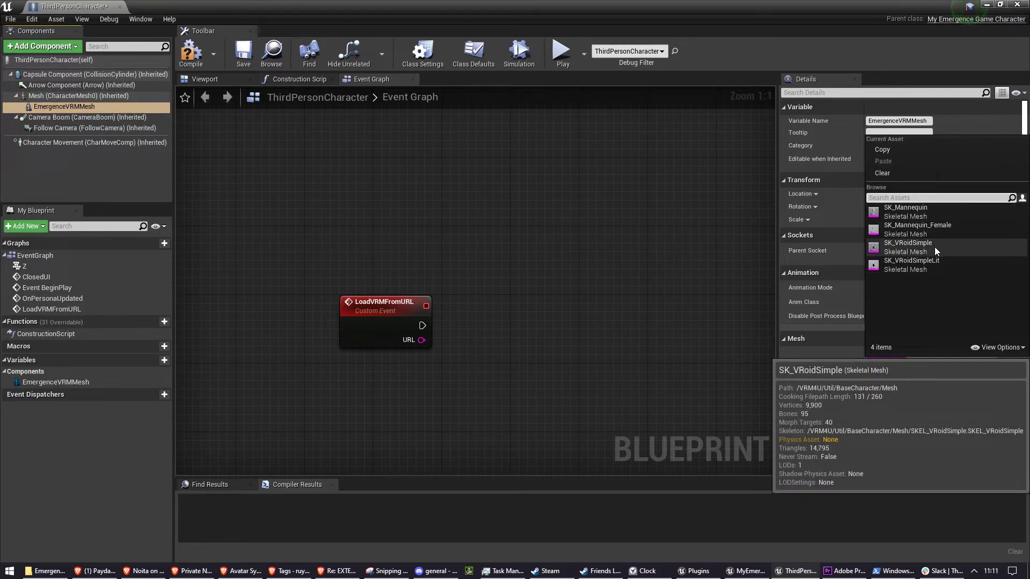
{"action": "left_click", "coordinate": [935, 248]}
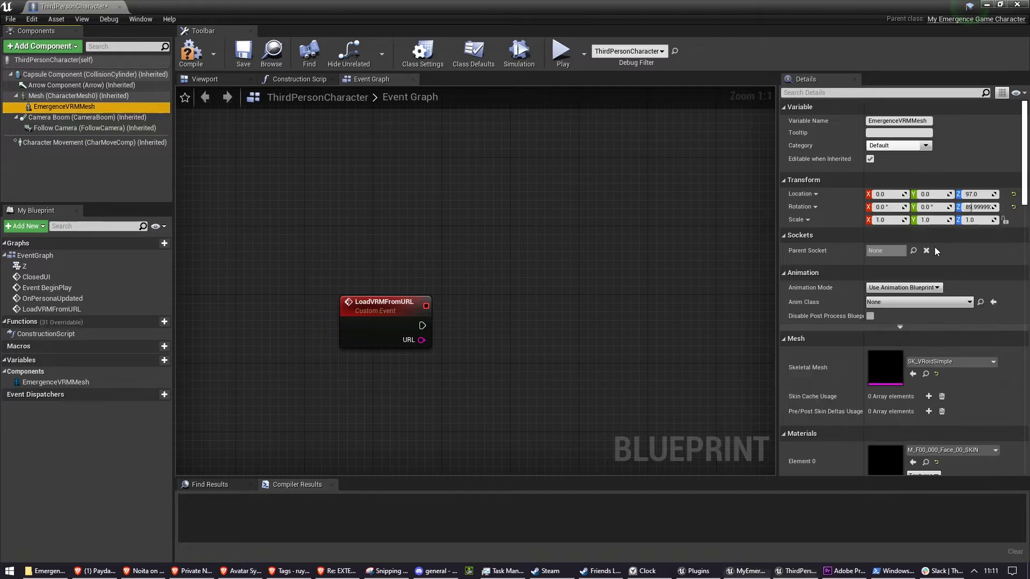
{"action": "left_click", "coordinate": [920, 302]}
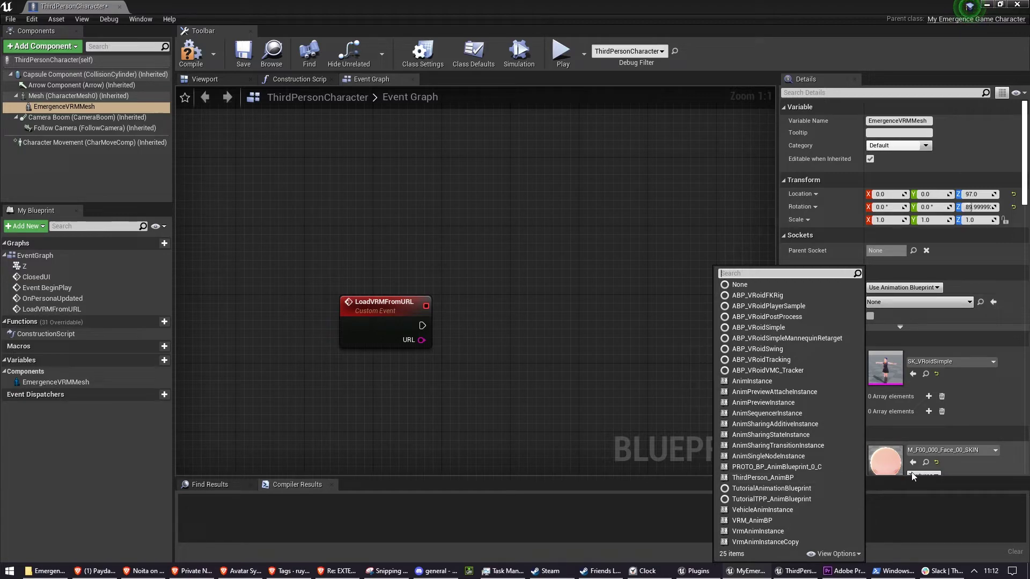
{"action": "left_click", "coordinate": [809, 520]}
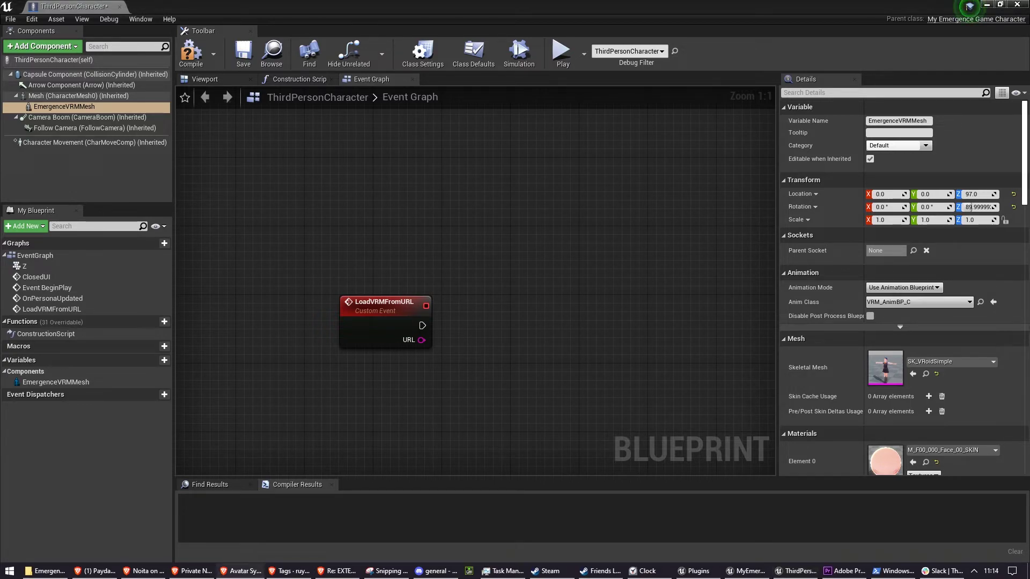
Step: Add a Get Data From URL node fed by LoadVRMFromURL's URL
{"action": "right_click_drag", "start_coordinate": [420, 338], "coordinate": [338, 299]}
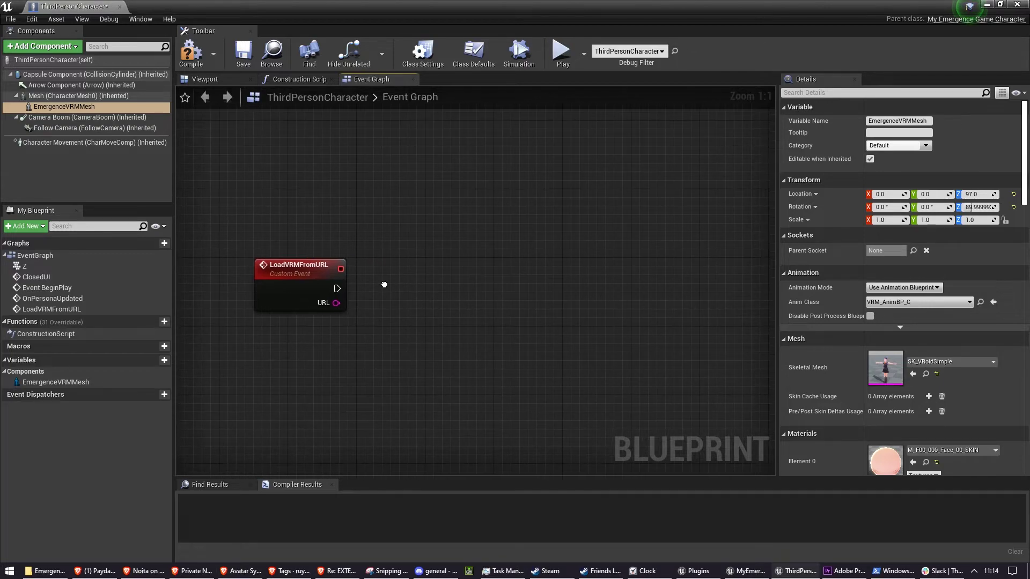
{"action": "left_click_drag", "start_coordinate": [338, 301], "coordinate": [427, 290]}
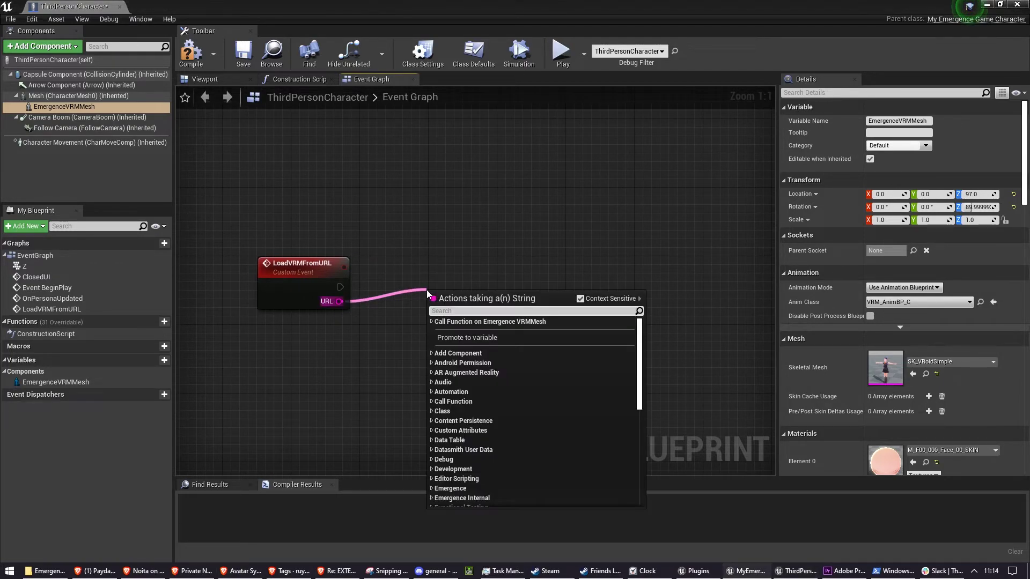
{"action": "type", "text": "get data"}
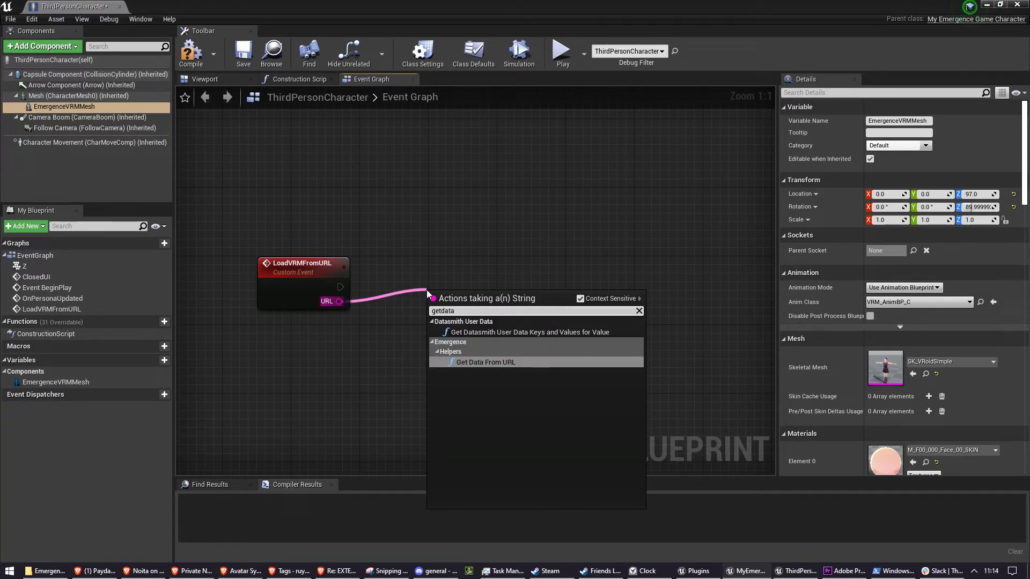
{"action": "key", "text": "Return"}
{"action": "left_click_drag", "start_coordinate": [435, 297], "coordinate": [400, 271]}
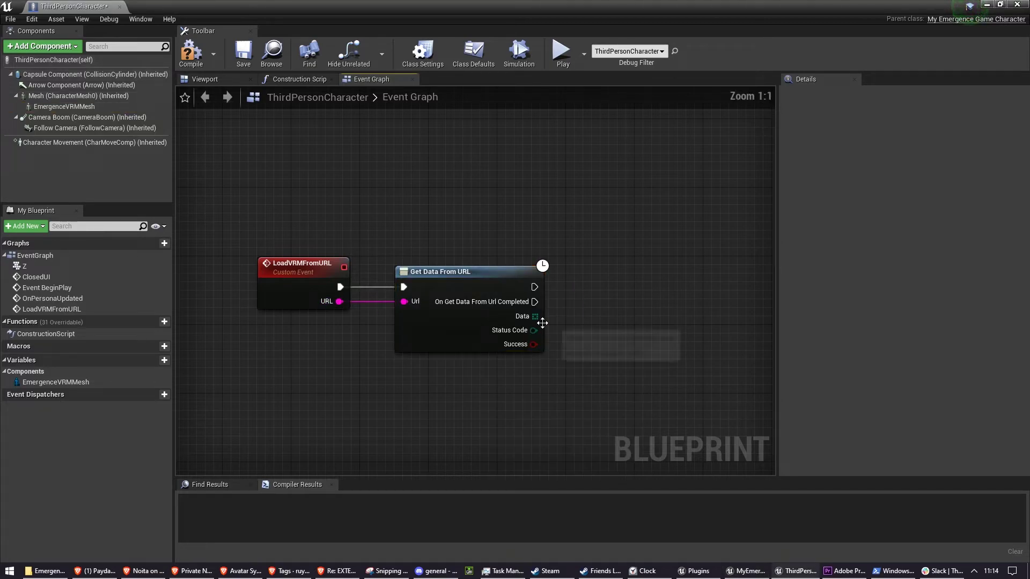
Step: Add a Branch on Success, driven by On Get Data From Url Completed instead of the immediate exec
{"action": "left_click_drag", "start_coordinate": [535, 316], "coordinate": [570, 344]}
{"action": "right_click_drag", "start_coordinate": [578, 351], "coordinate": [535, 346]}
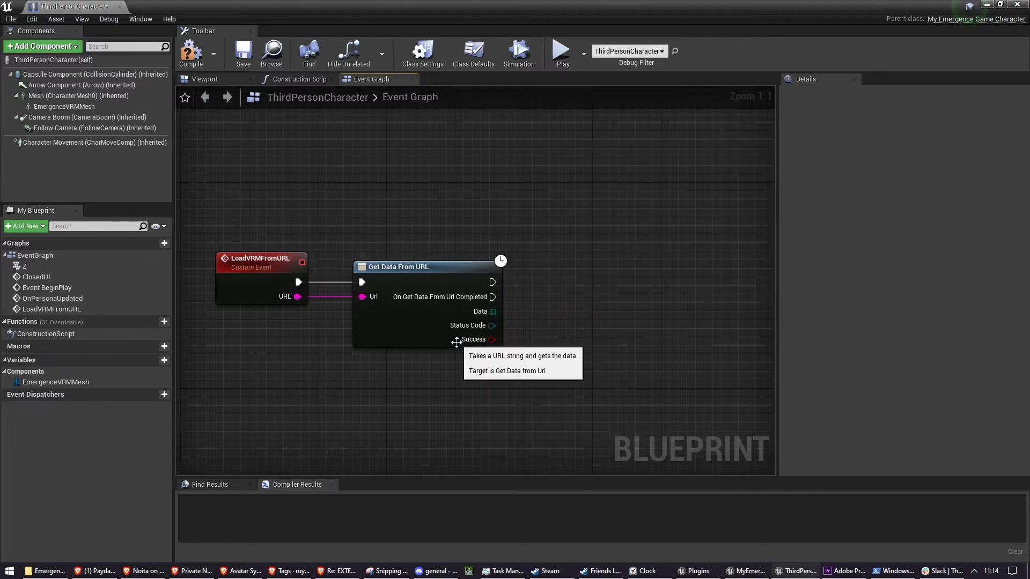
{"action": "left_click_drag", "start_coordinate": [491, 339], "coordinate": [538, 294]}
{"action": "type", "text": "branch"}
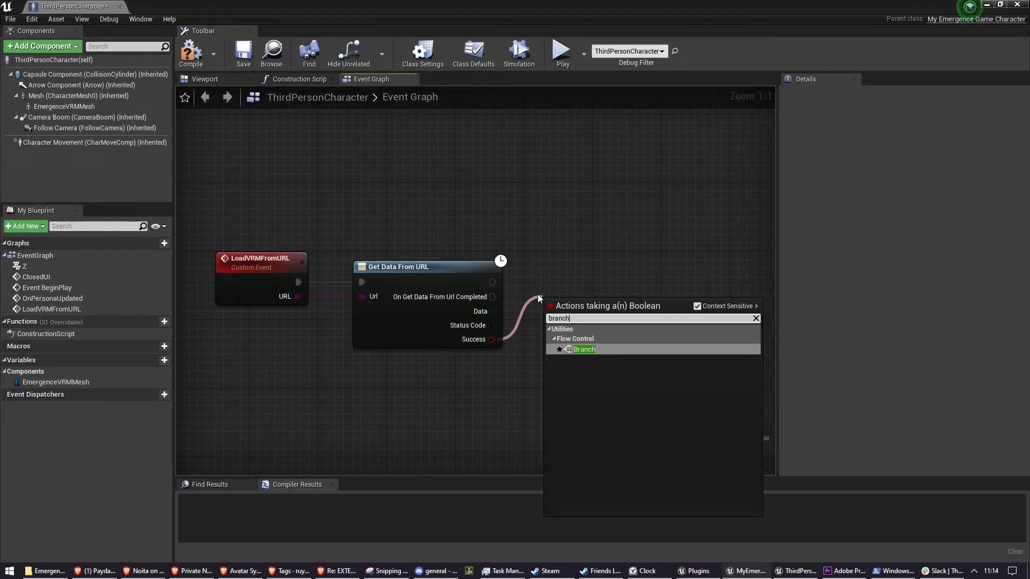
{"action": "key", "text": "Return"}
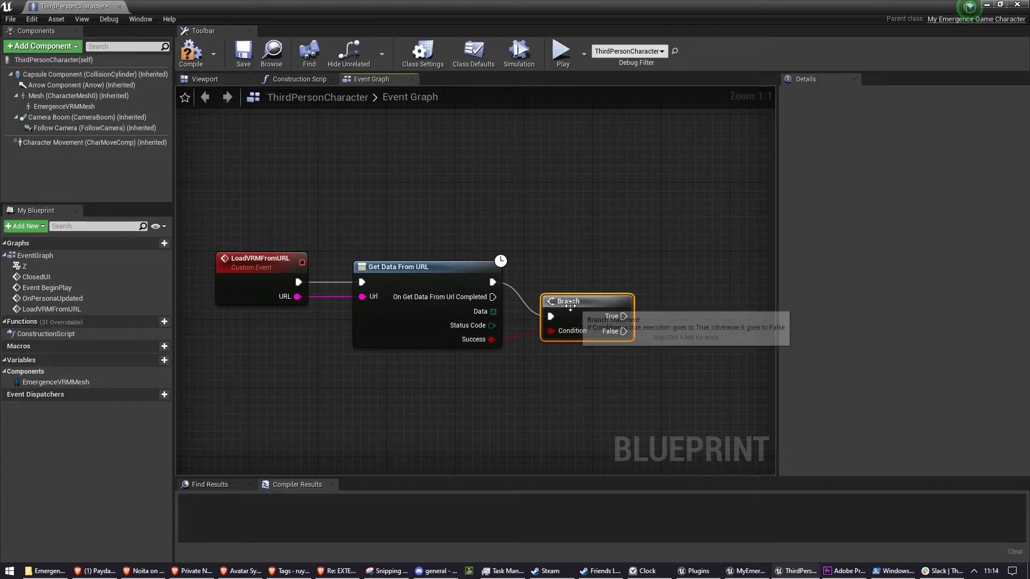
{"action": "right_click", "coordinate": [493, 283]}
{"action": "left_click", "coordinate": [529, 306]}
{"action": "left_click_drag", "start_coordinate": [493, 297], "coordinate": [548, 317]}
{"action": "right_click_drag", "start_coordinate": [423, 303], "coordinate": [357, 299]}
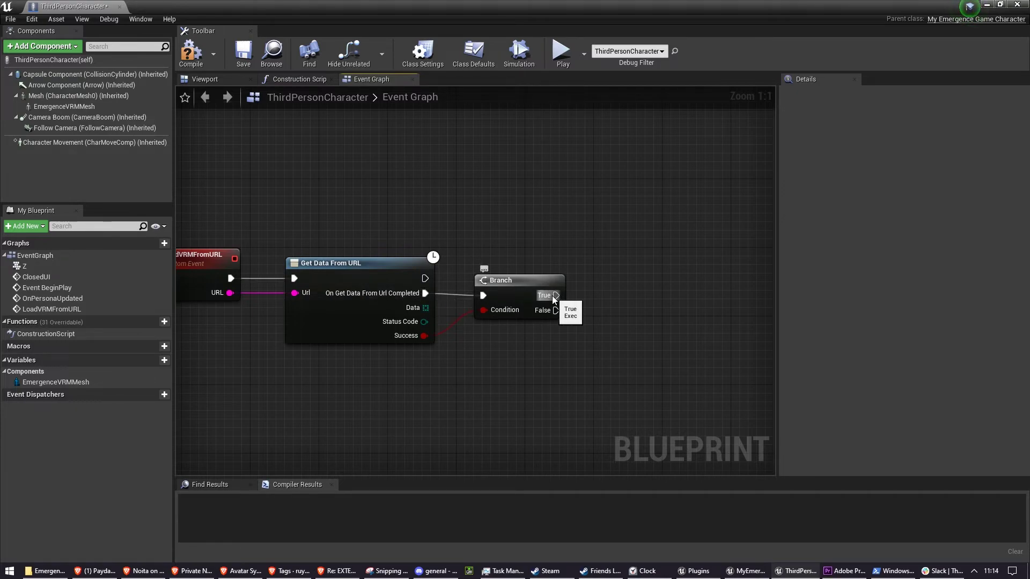
Step: Call Activate VRMMesh from Data on the EmergenceVRMMesh component when the Branch is True
{"action": "left_click_drag", "start_coordinate": [56, 382], "coordinate": [453, 363], "text": "ctrl"}
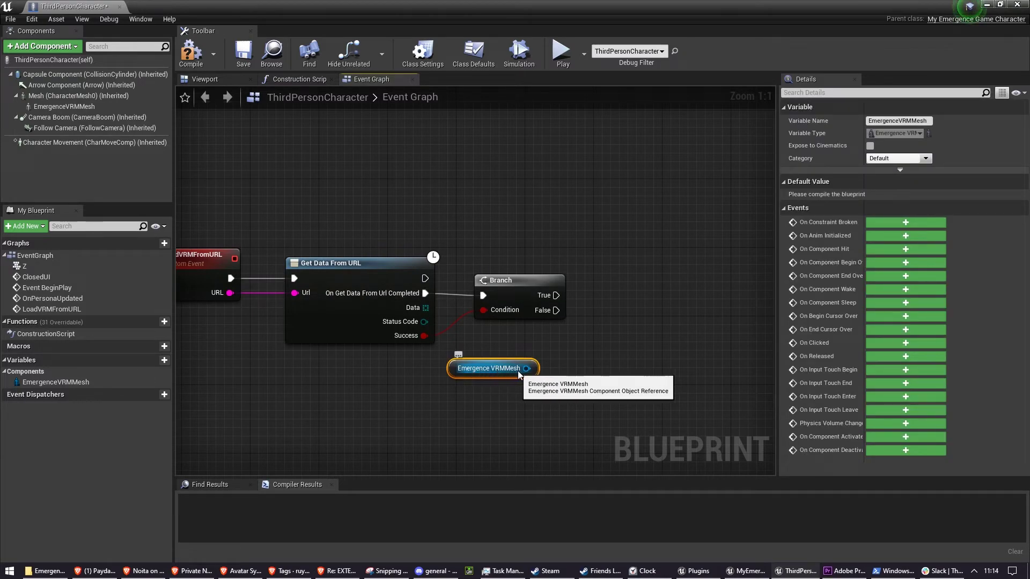
{"action": "left_click_drag", "start_coordinate": [527, 369], "coordinate": [617, 281]}
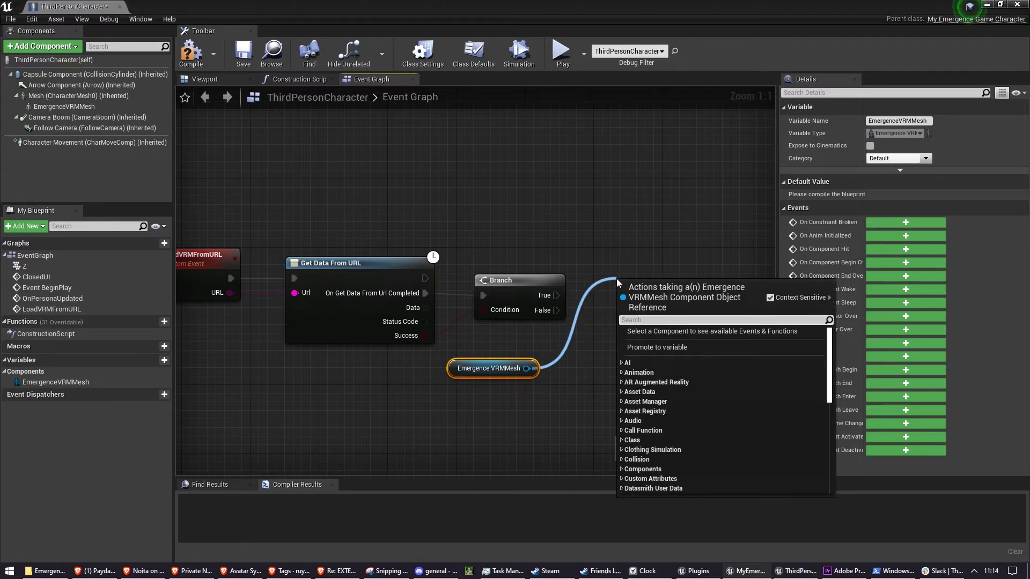
{"action": "type", "text": "actov"}
{"action": "key", "text": "BackSpace"}
{"action": "key", "text": "BackSpace"}
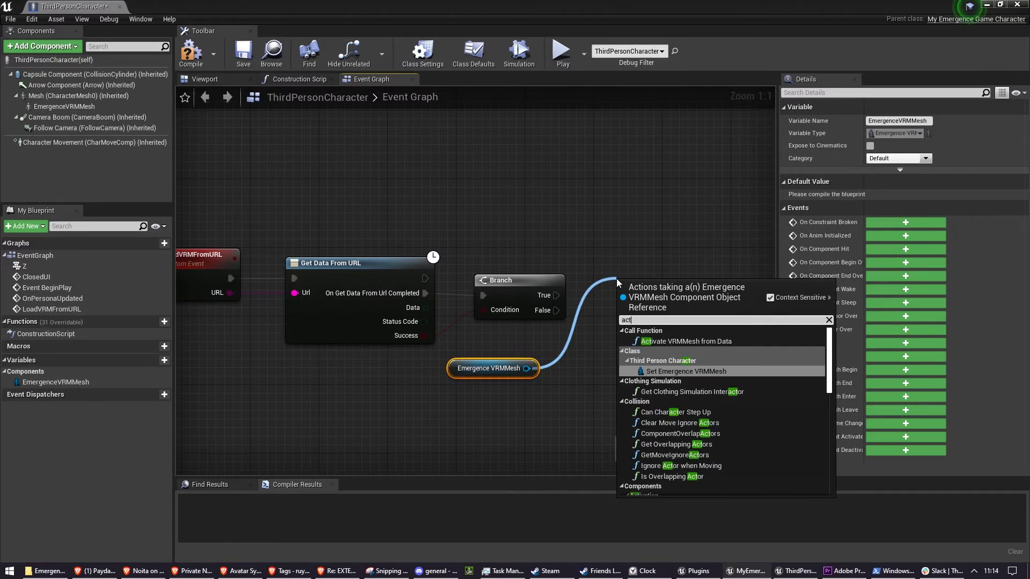
{"action": "type", "text": "ivate"}
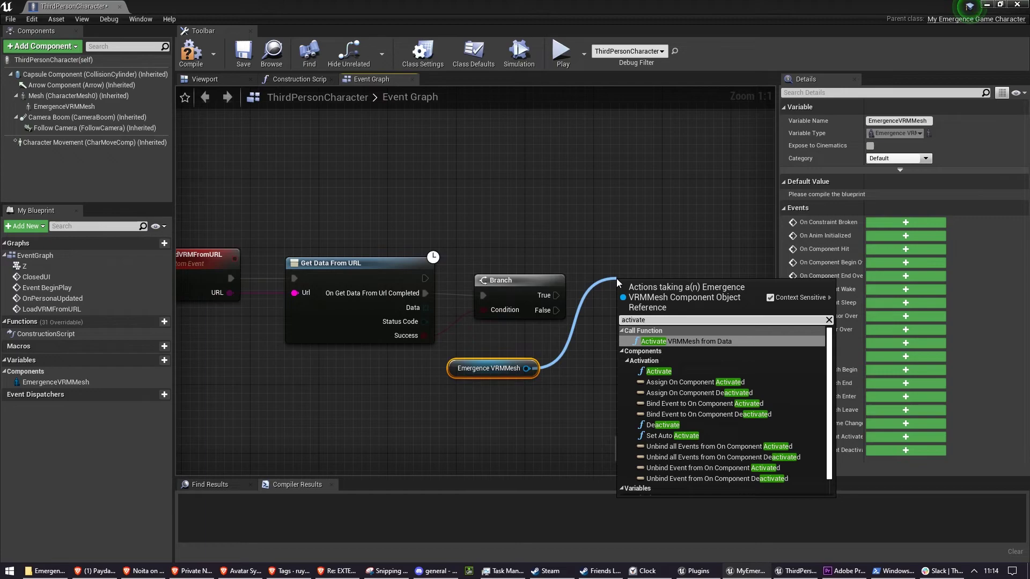
{"action": "key", "text": "Return"}
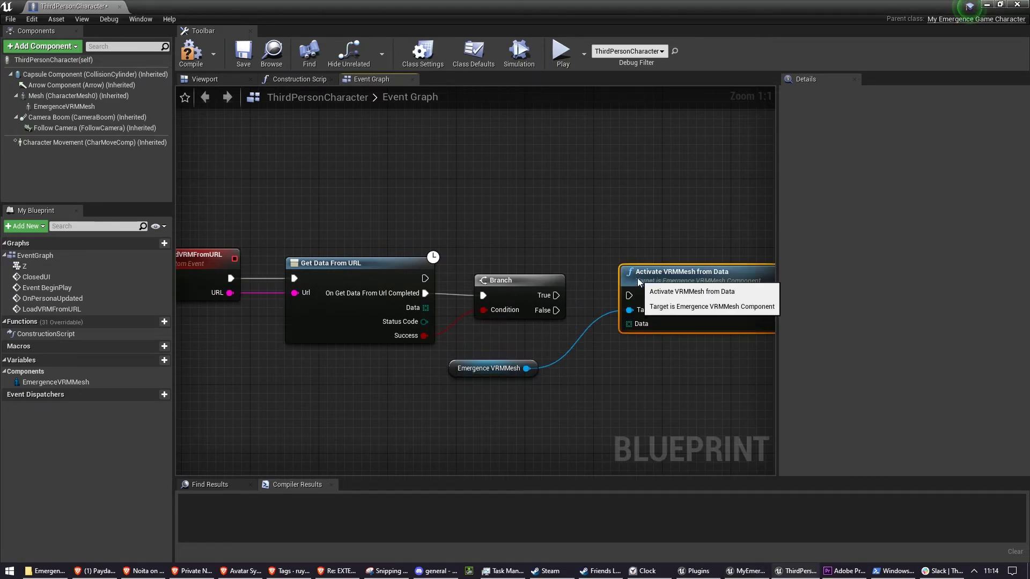
{"action": "left_click_drag", "start_coordinate": [556, 295], "coordinate": [393, 315]}
Step: Tidy the Get Data, Branch and EmergenceVRMMesh nodes, then review the Mesh and EmergenceVRMMesh component settings
{"action": "left_click", "coordinate": [394, 297]}
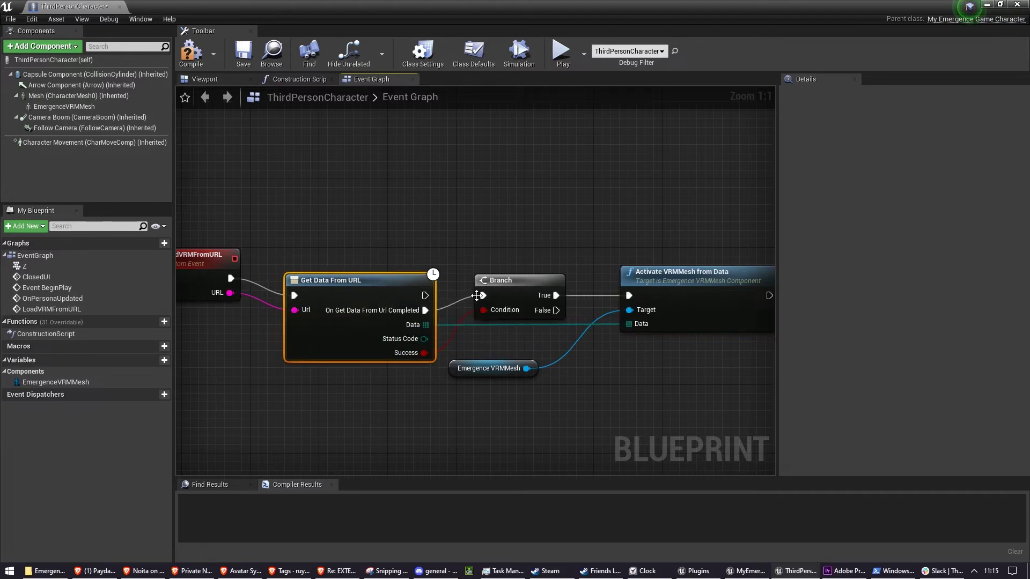
{"action": "left_click_drag", "start_coordinate": [500, 293], "coordinate": [508, 285]}
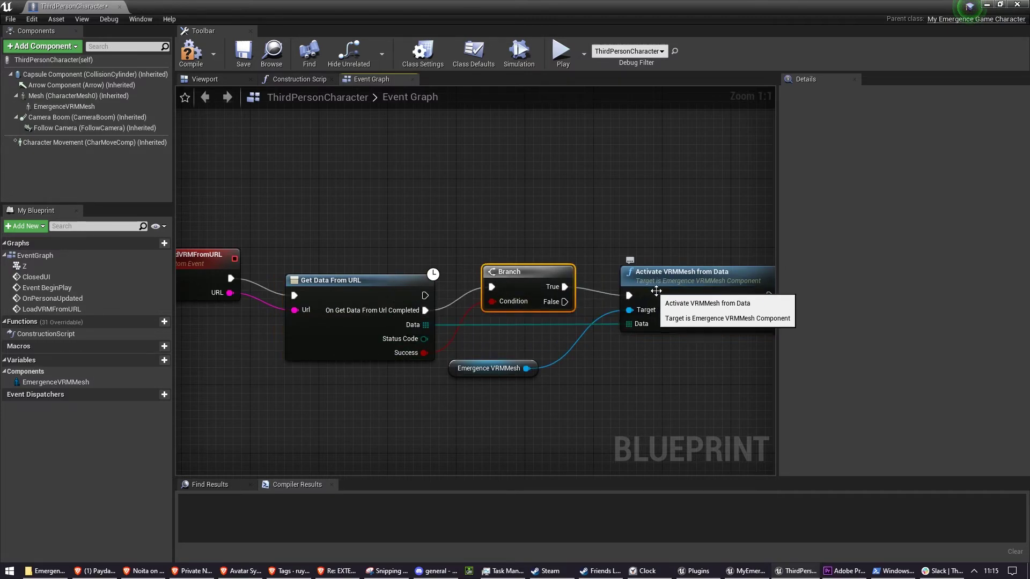
{"action": "left_click_drag", "start_coordinate": [520, 368], "coordinate": [547, 360]}
{"action": "left_click", "coordinate": [588, 382]}
{"action": "scroll", "coordinate": [398, 191], "scroll_direction": "down", "scroll_amount": 2}
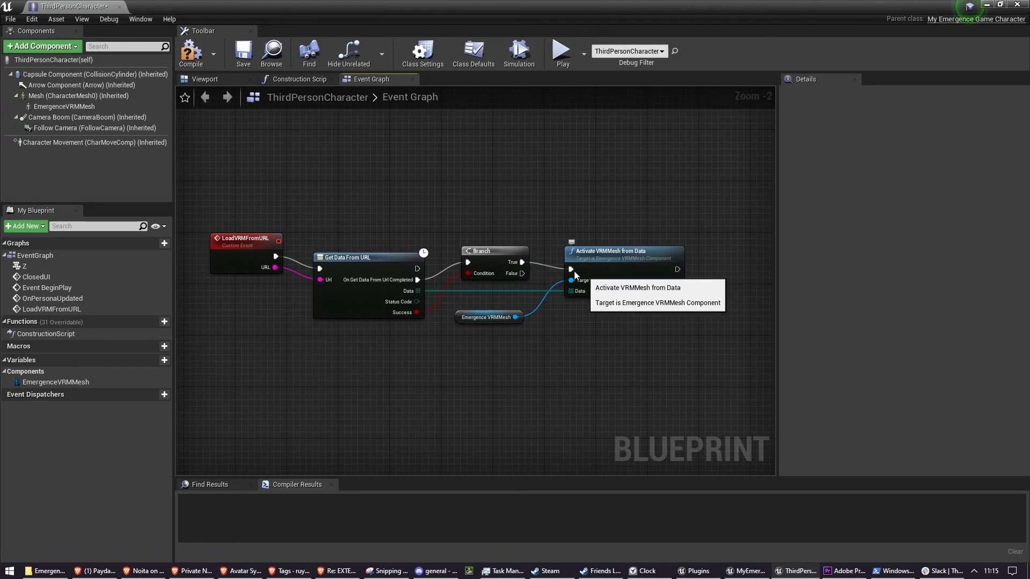
{"action": "left_click", "coordinate": [107, 97]}
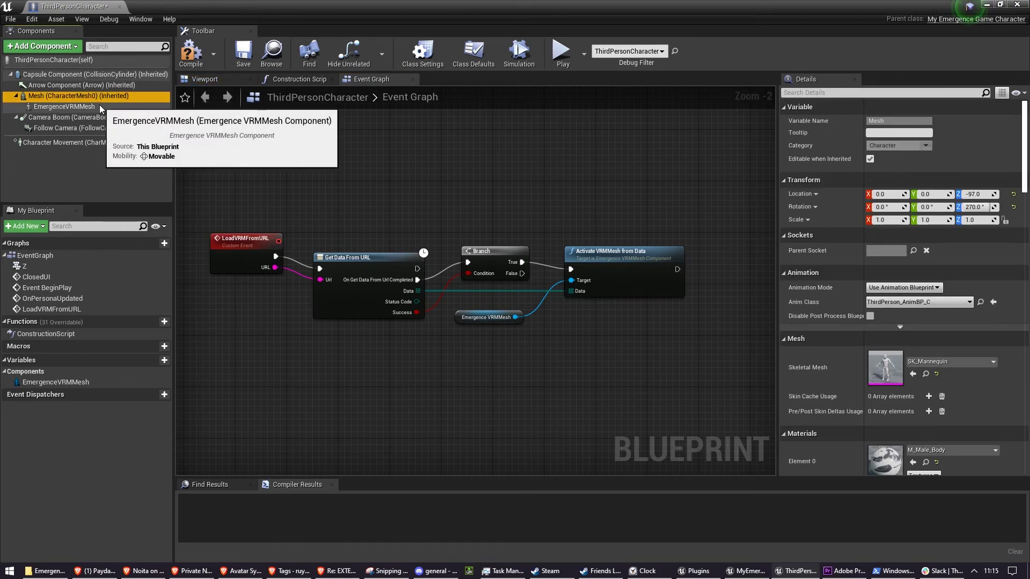
{"action": "left_click", "coordinate": [100, 106]}
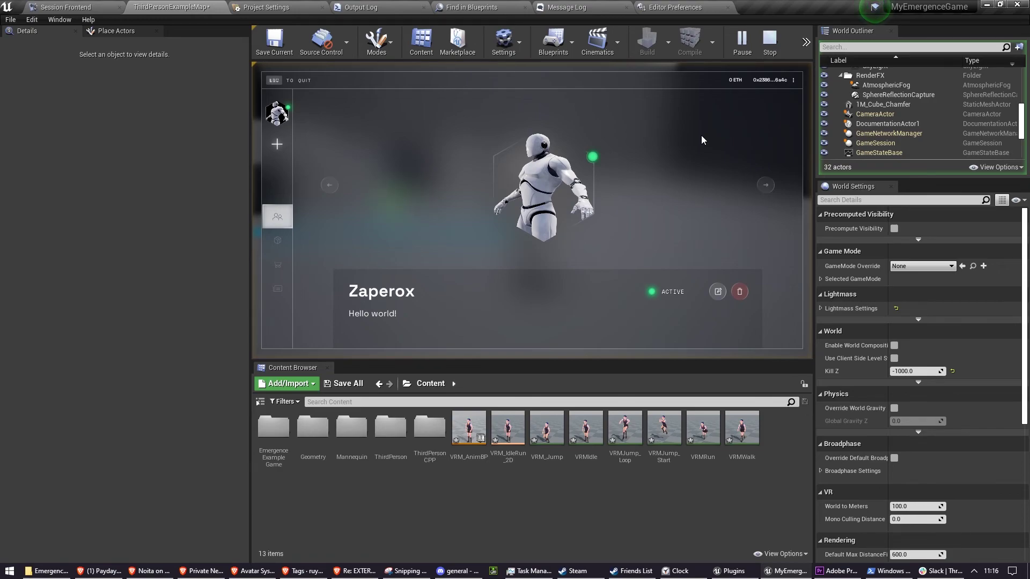
Step: Create and confirm a new persona with the HairSample Female avatar and a chosen name
{"action": "left_click", "coordinate": [279, 145]}
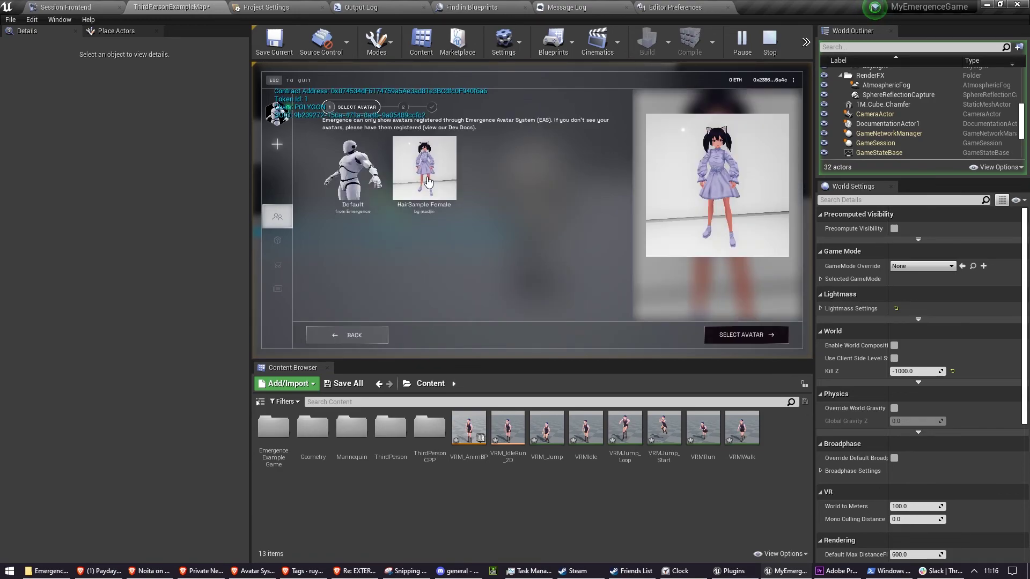
{"action": "left_click", "coordinate": [757, 335]}
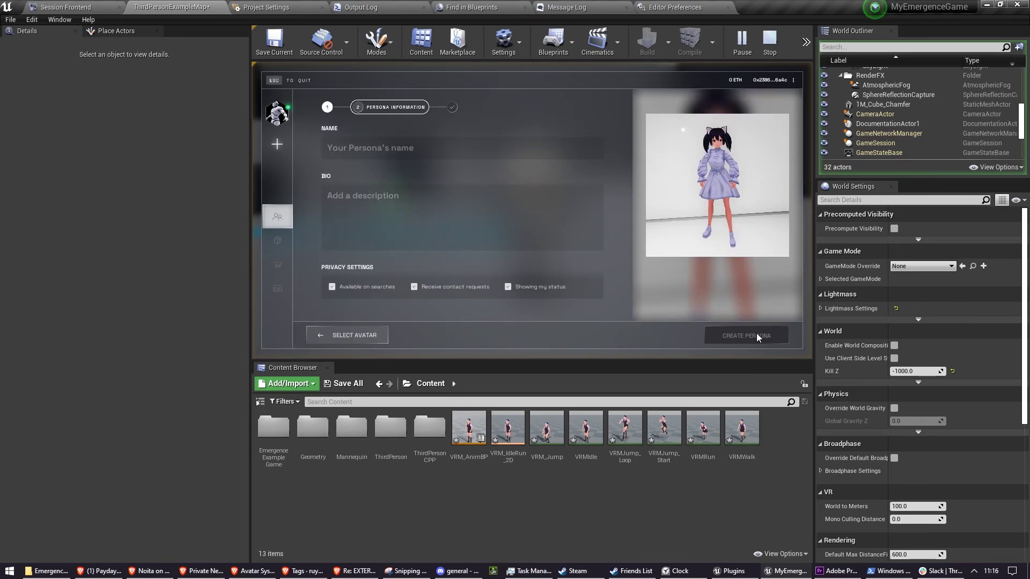
{"action": "left_click", "coordinate": [458, 158]}
{"action": "type", "text": "Zaperox"}
{"action": "key", "text": "Tab"}
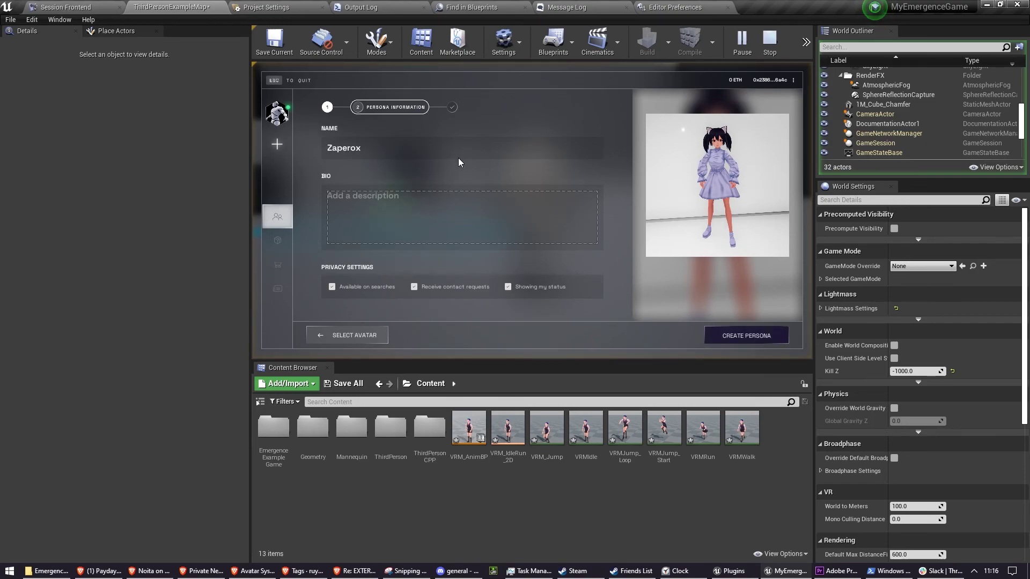
{"action": "left_click", "coordinate": [735, 337]}
{"action": "left_click", "coordinate": [503, 262]}
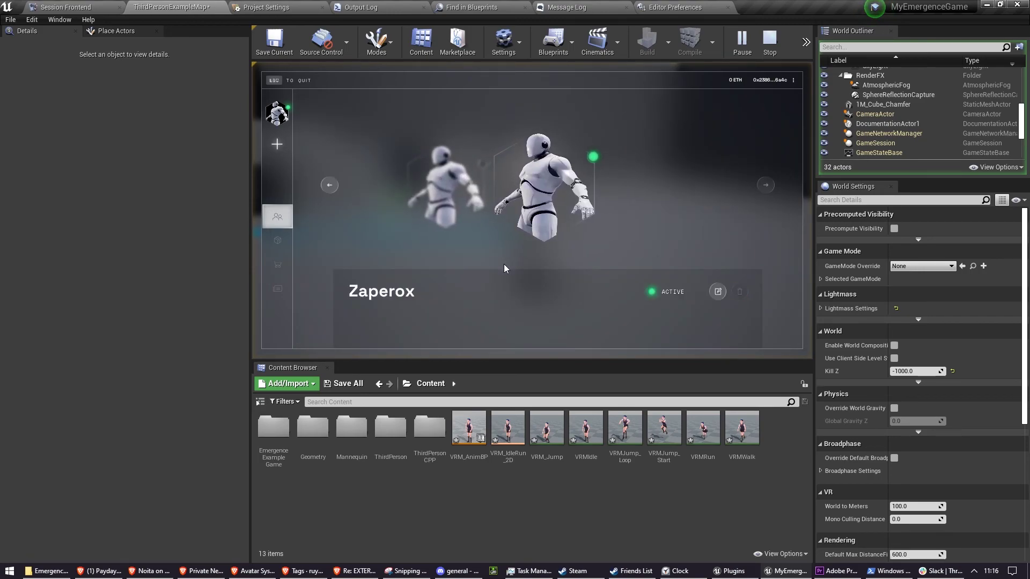
Step: Close the persona overlay and run the HairSample Female avatar around the level
{"action": "key", "text": "Escape"}
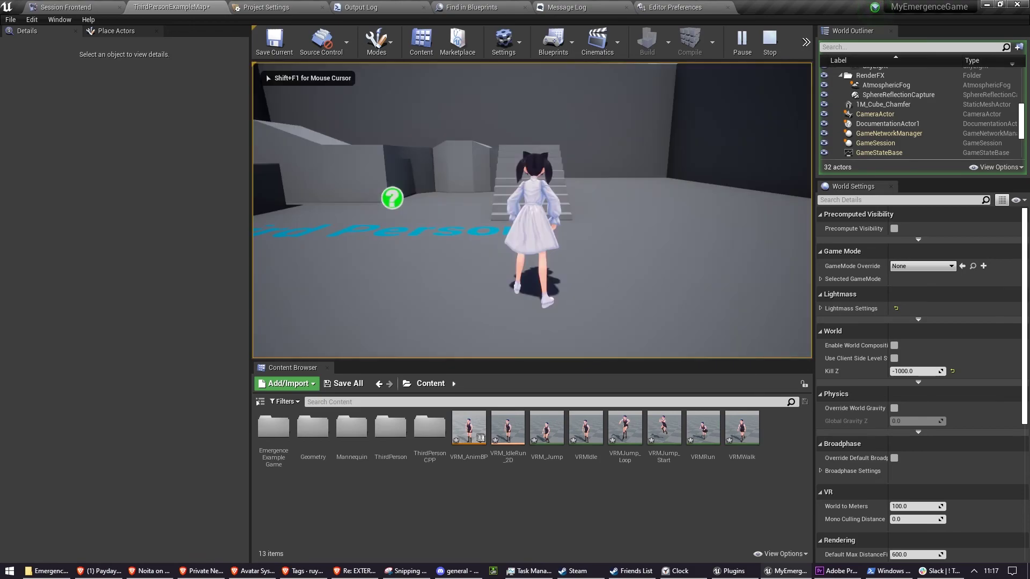
{"action": "key", "text": "a"}
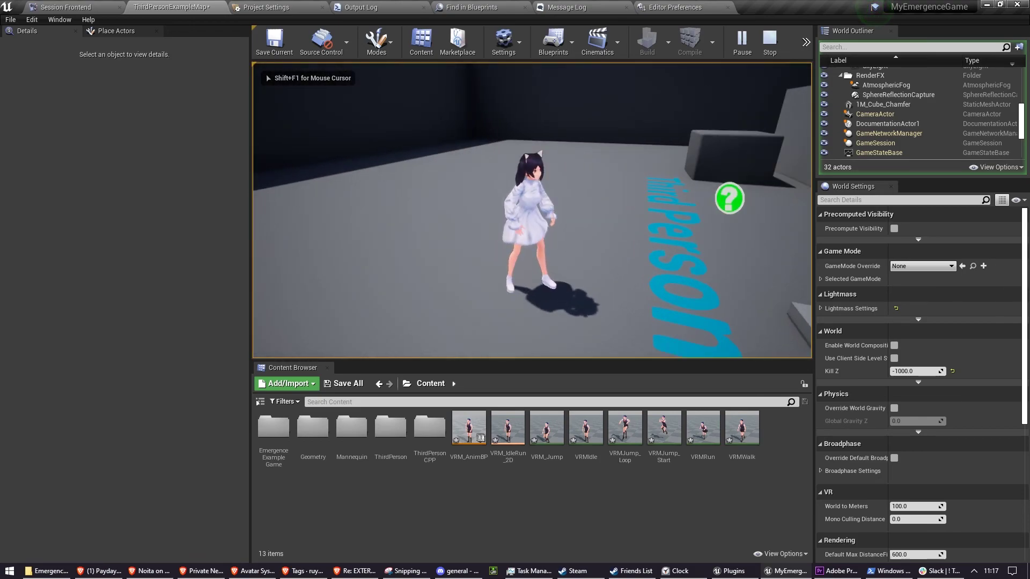
{"action": "key", "text": "w"}
{"action": "key", "text": "w"}
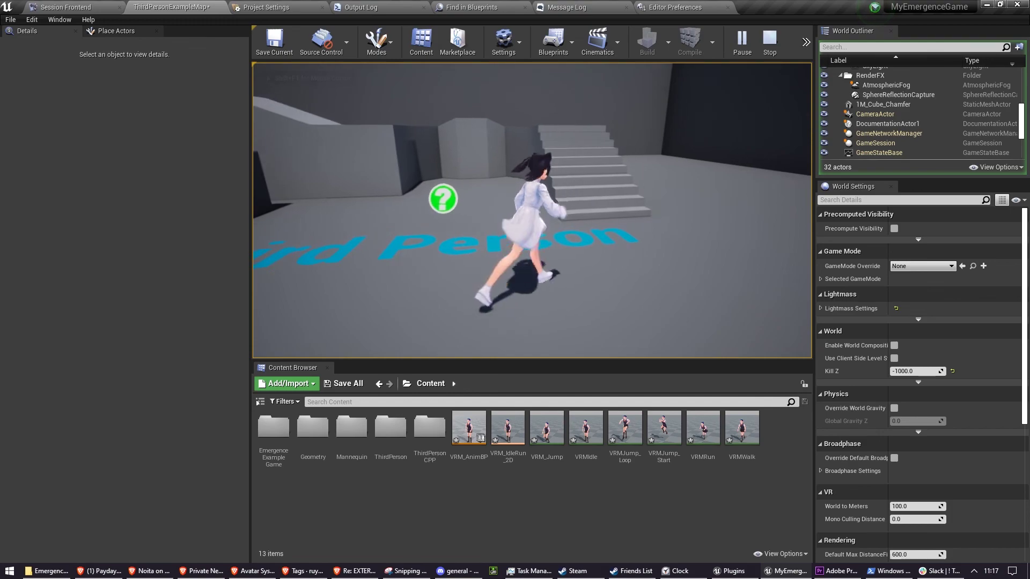
{"action": "key", "text": "w"}
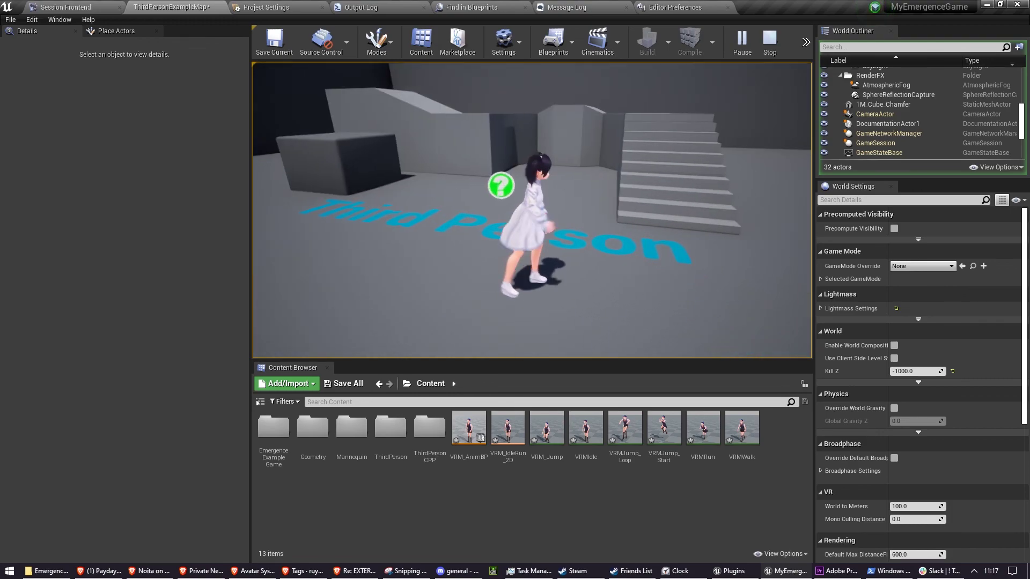